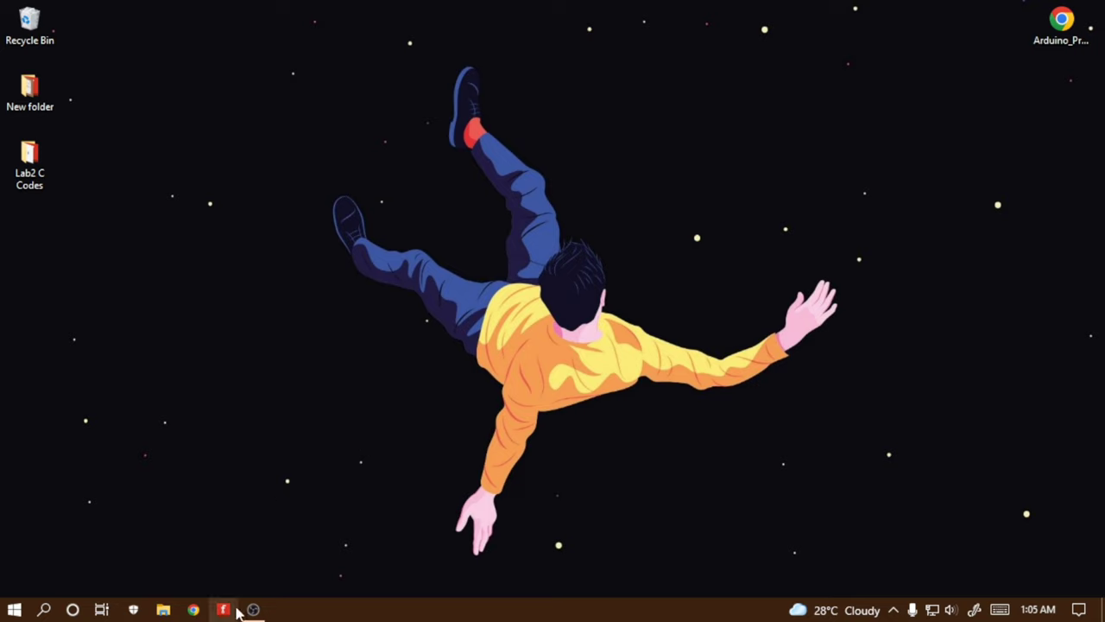
# Open Chrome and search Google for "fritzing".
pyautogui.click(193, 611)
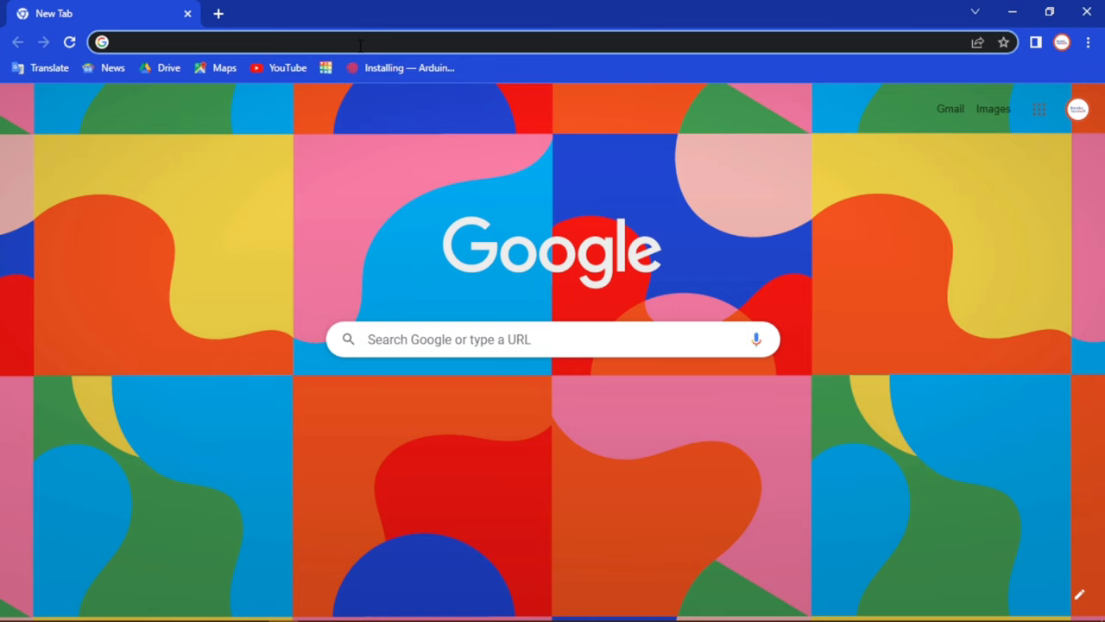
pyautogui.write('fr')
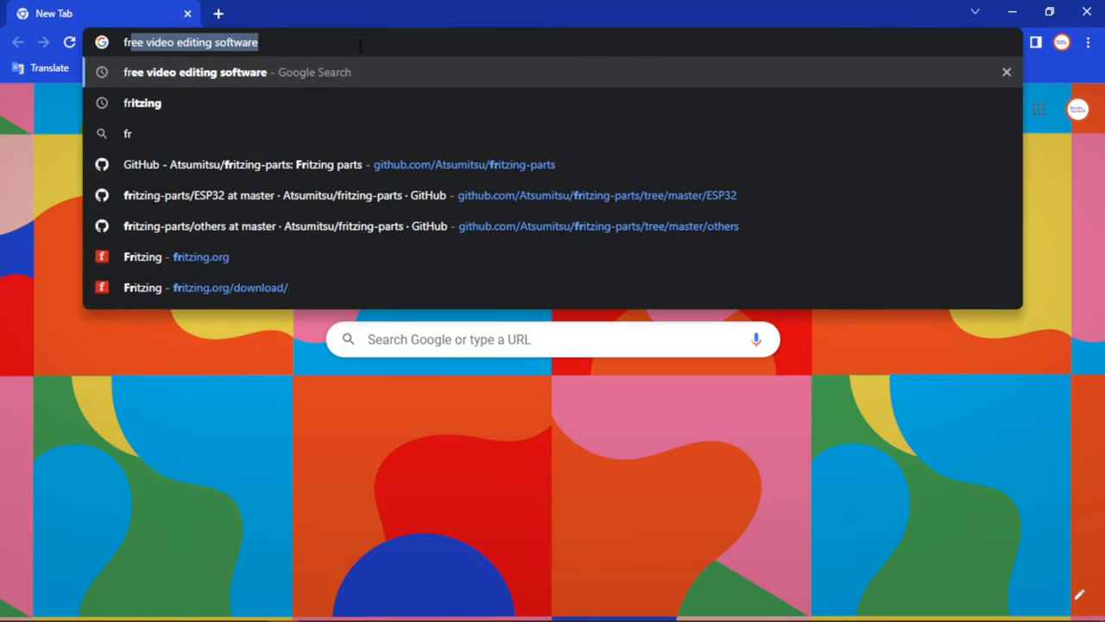
pyautogui.write('itzing')
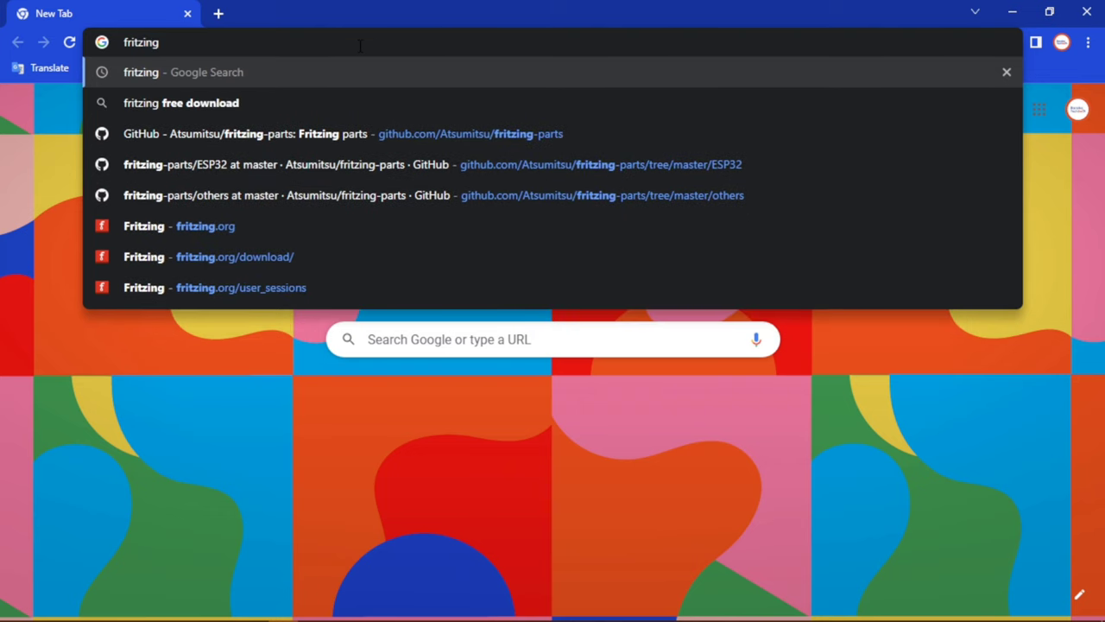
pyautogui.press('Return')
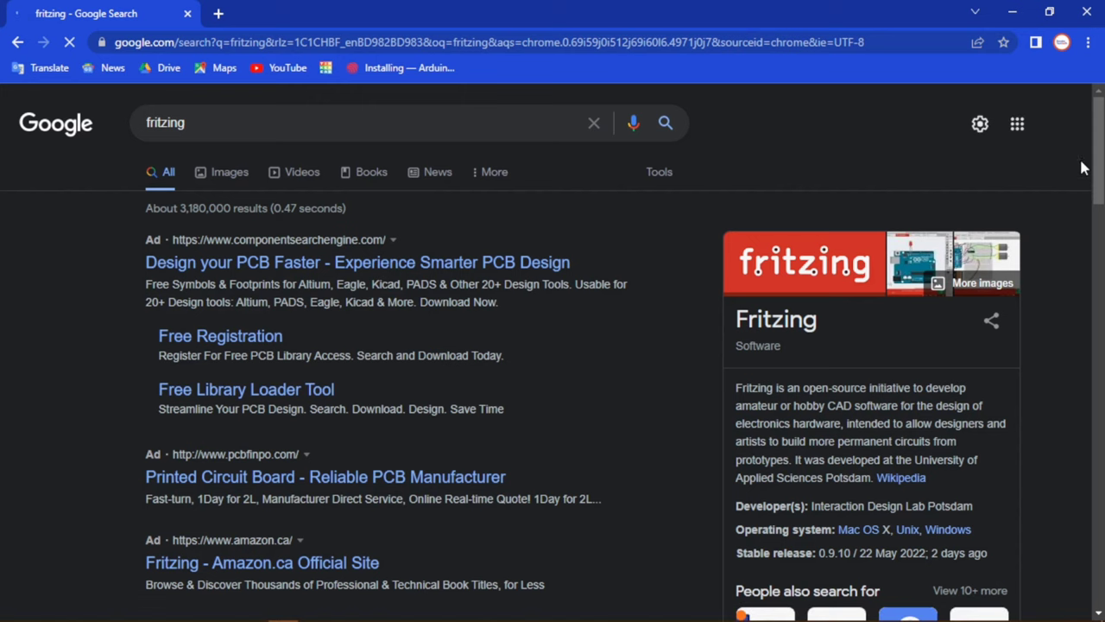
# Open the official fritzing.org site from the search results and go to its Download page.
pyautogui.scroll(-4, 1090, 221)
pyautogui.scroll(-2, 1090, 221)
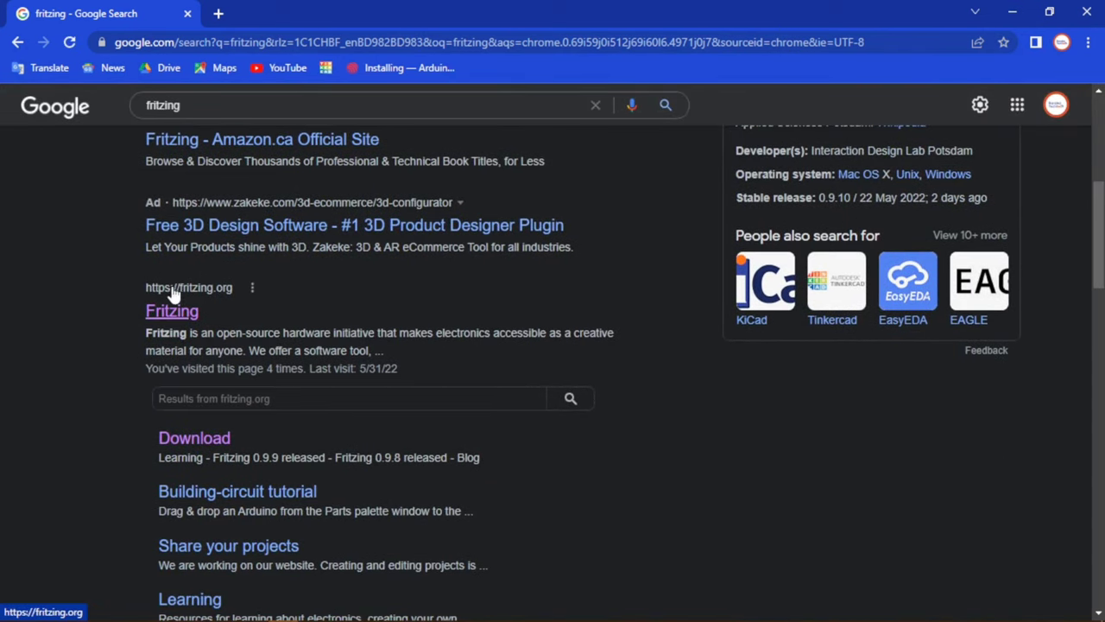
pyautogui.click(174, 321)
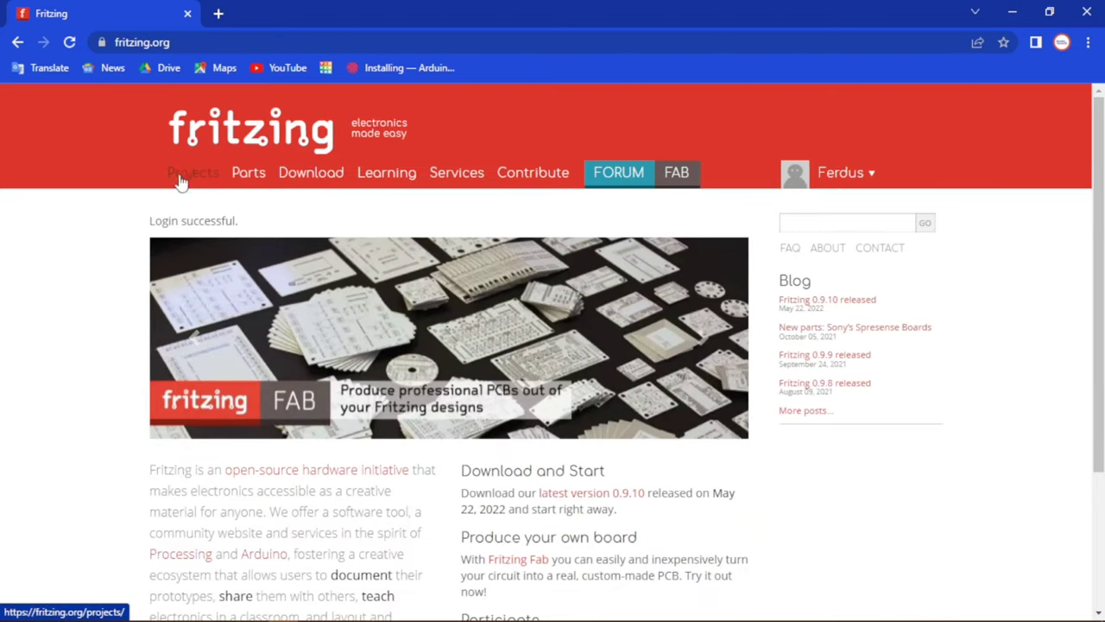
pyautogui.click(311, 176)
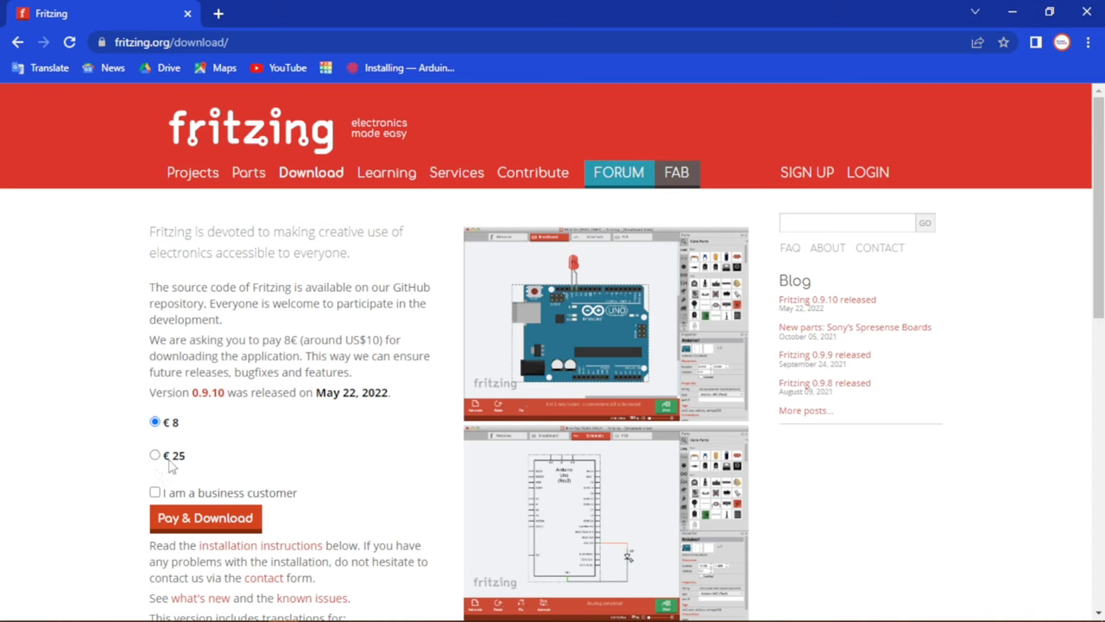
# Log in to the Fritzing website with the saved username and the account password.
pyautogui.click(868, 179)
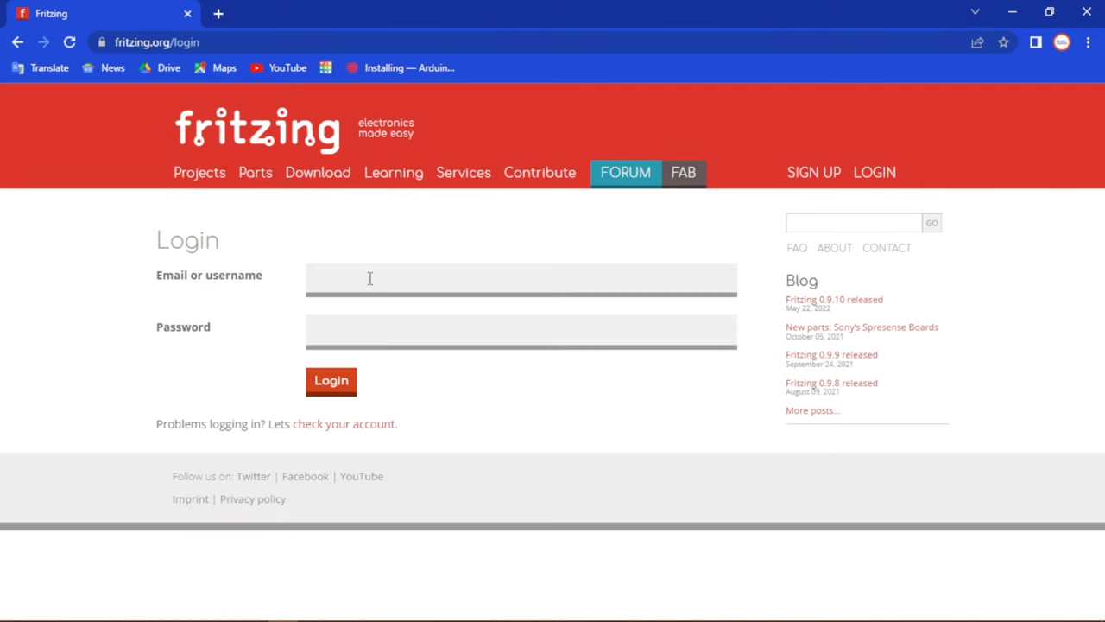
pyautogui.click(369, 278)
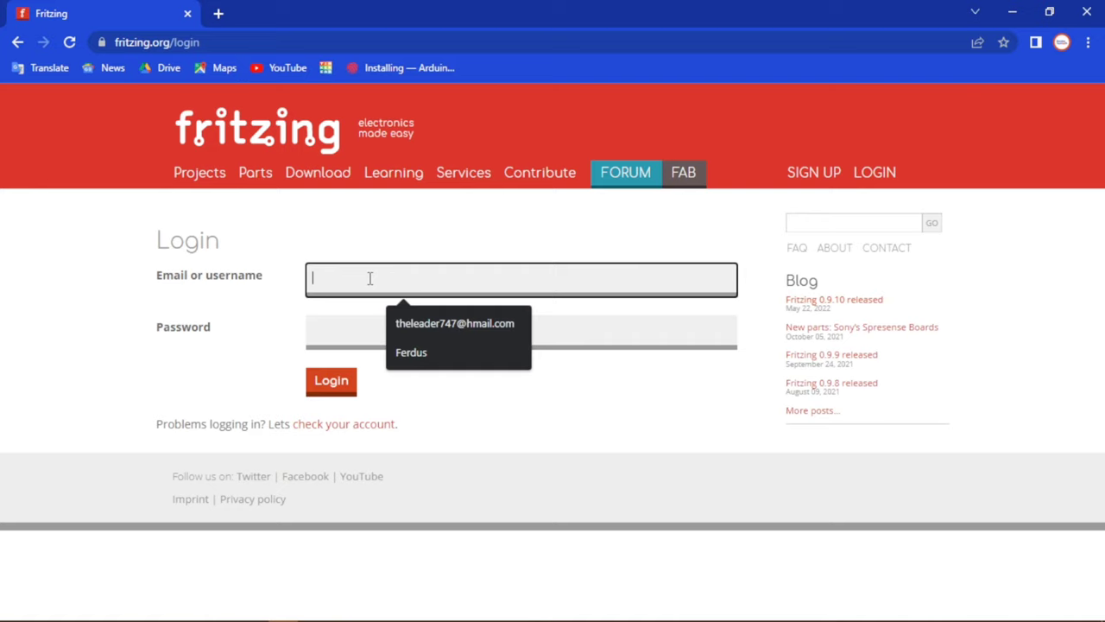
pyautogui.click(418, 356)
pyautogui.click(381, 328)
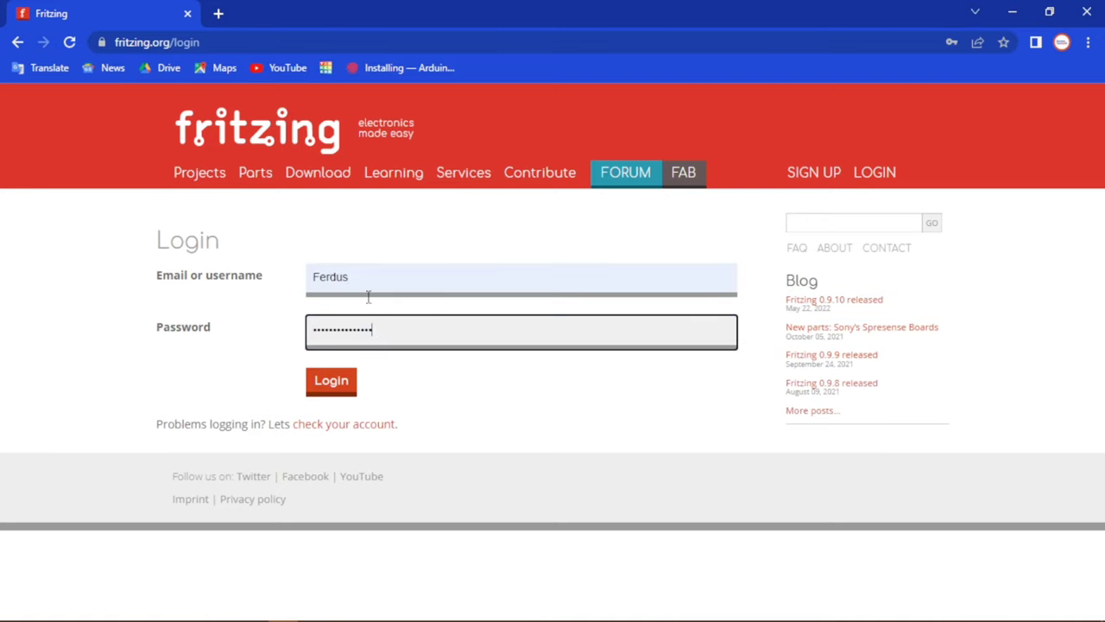
pyautogui.click(347, 391)
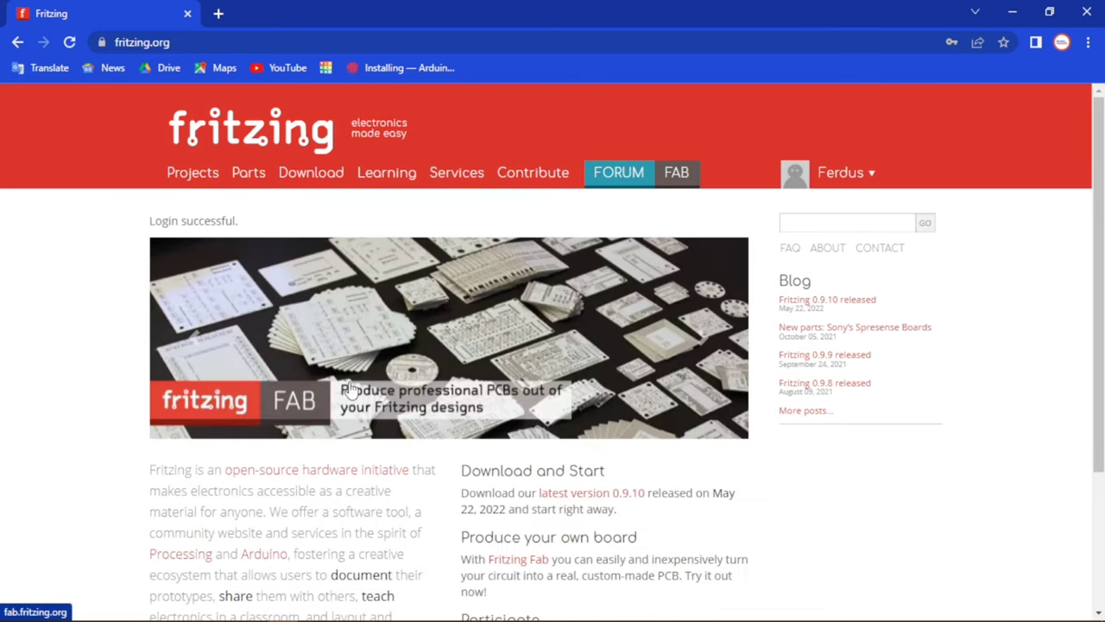
# Choose "I already paid" on the Download page and start downloading the Windows (64-bit) version.
pyautogui.click(313, 176)
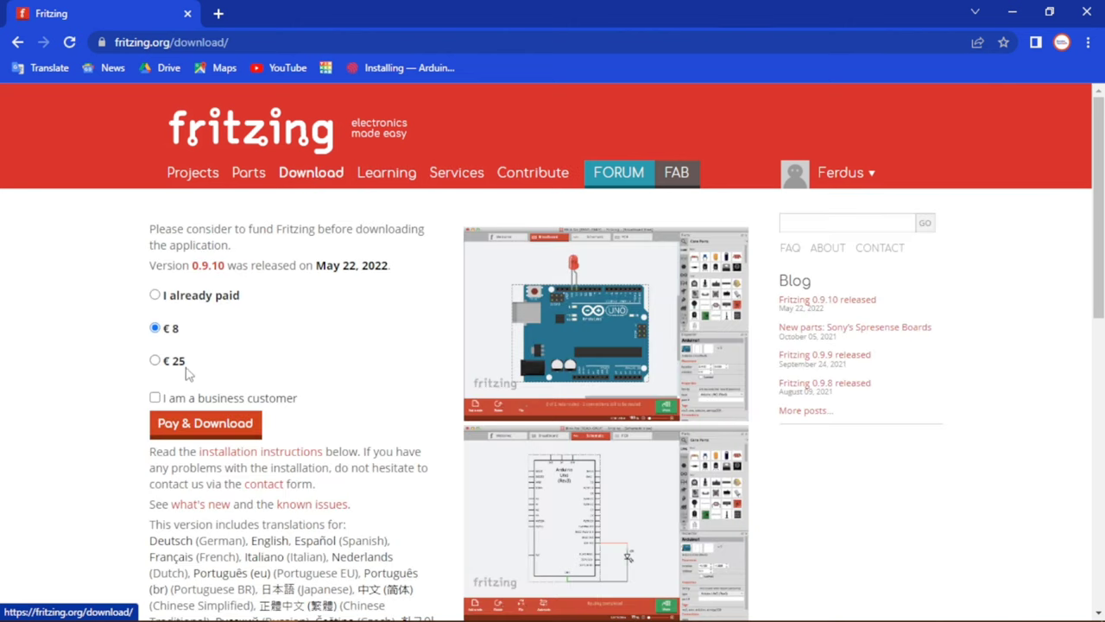
pyautogui.click(156, 297)
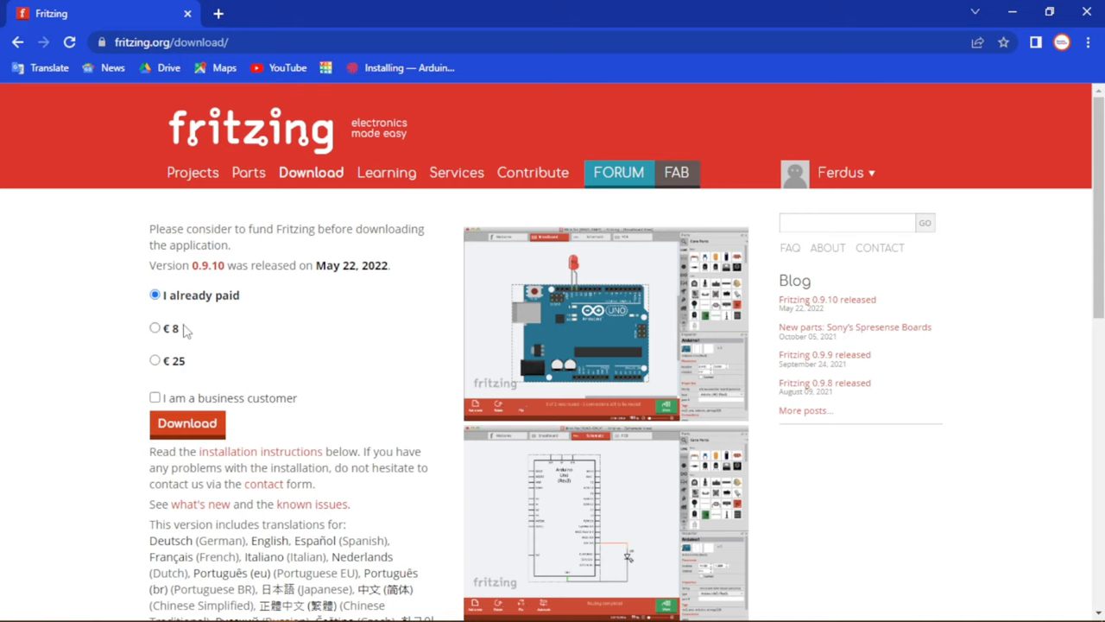
pyautogui.click(197, 425)
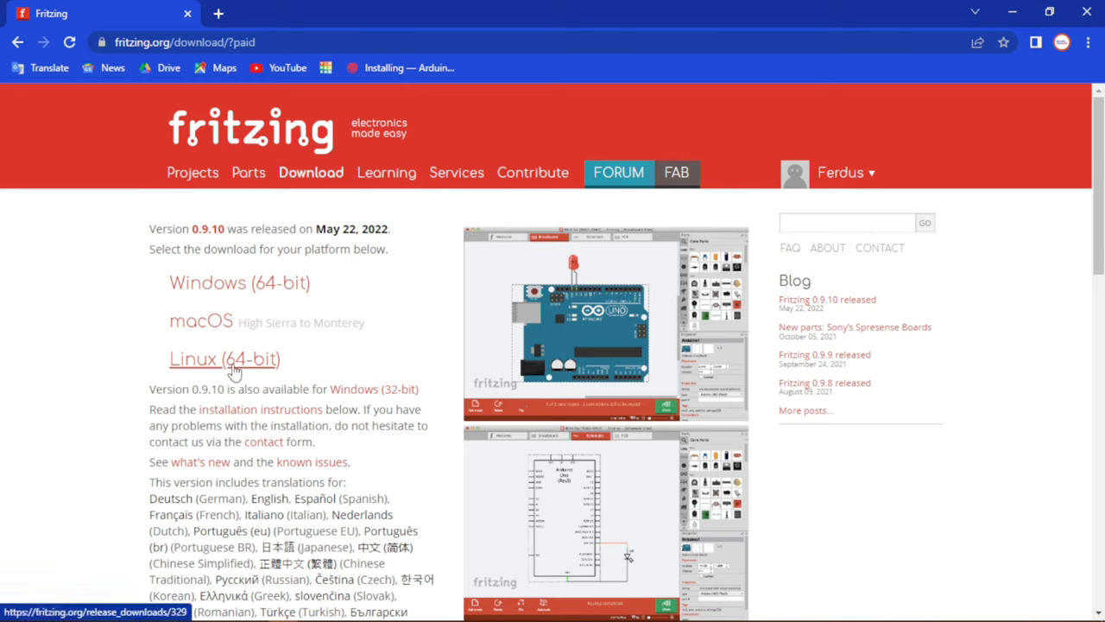
pyautogui.click(229, 294)
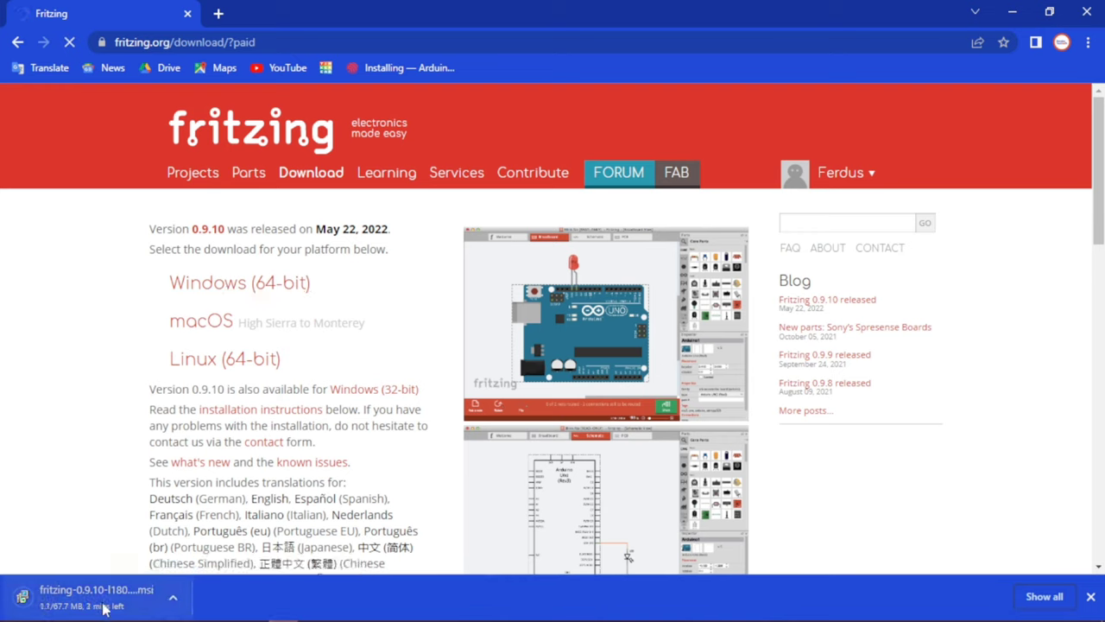
# Cancel both running Fritzing installer downloads and dismiss the download list.
pyautogui.click(176, 597)
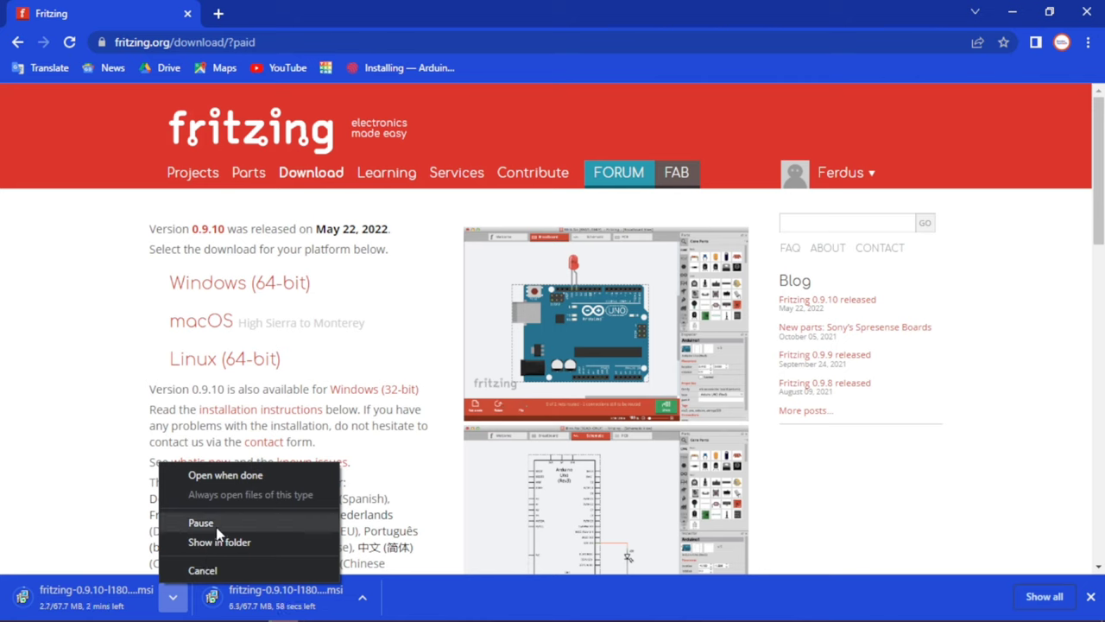
pyautogui.click(209, 570)
pyautogui.click(363, 597)
pyautogui.click(391, 570)
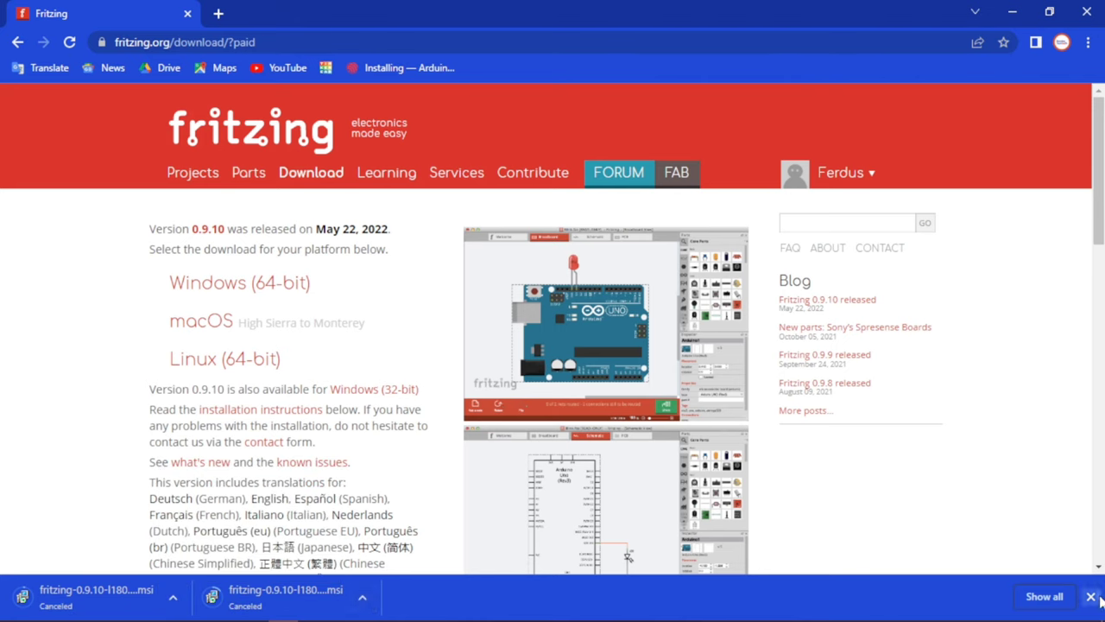
pyautogui.click(1090, 597)
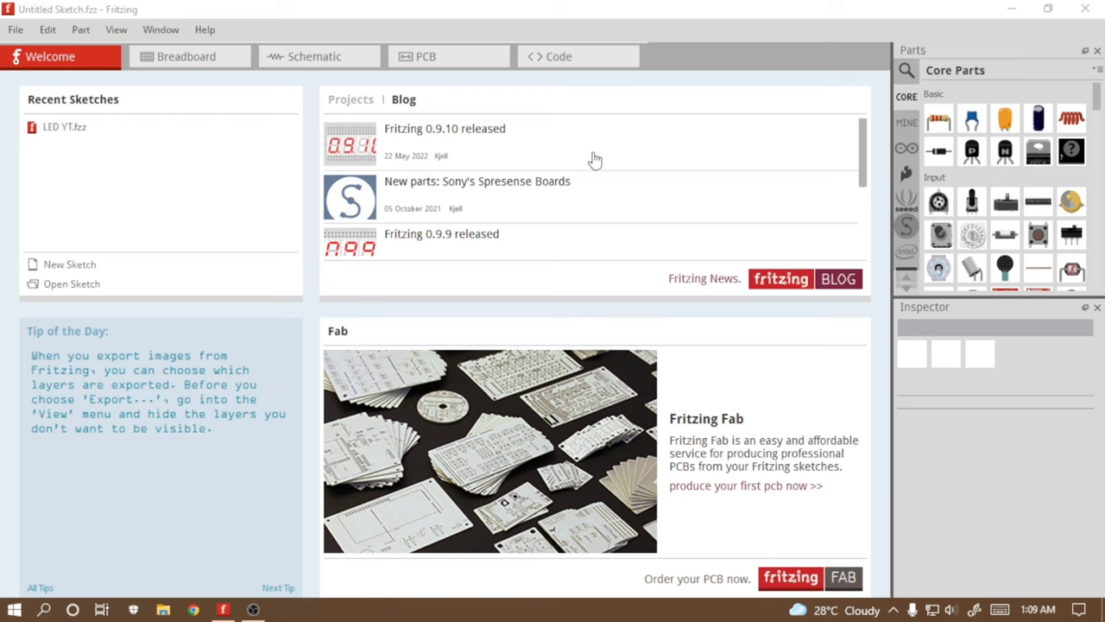
# Switch to Fritzing, look through the Projects list on the Welcome screen, and return to the Blog list.
pyautogui.click(350, 101)
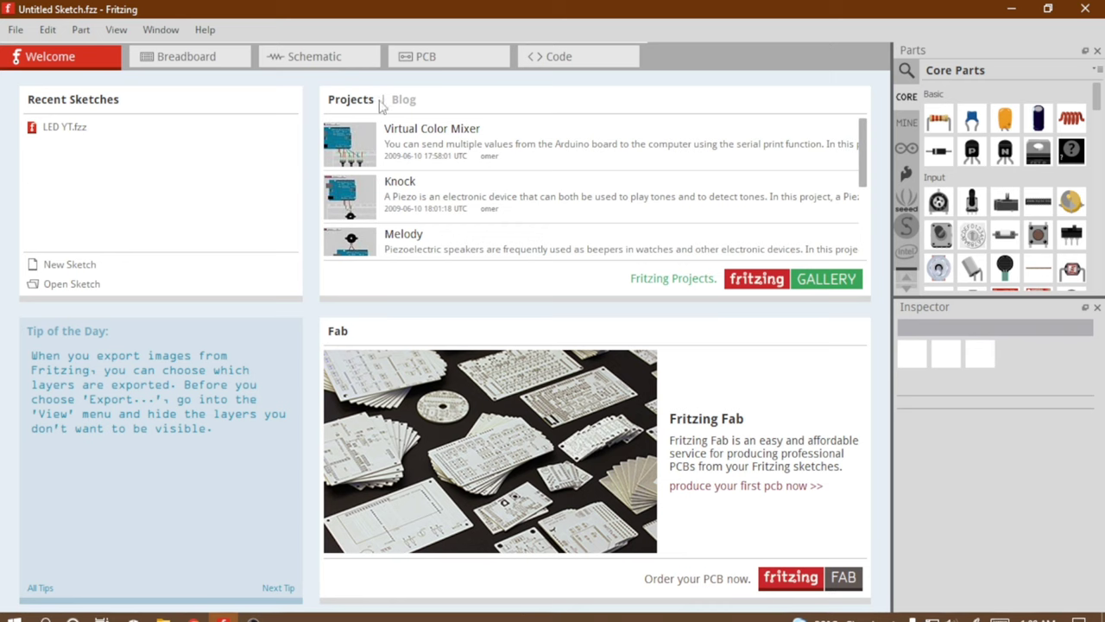
pyautogui.scroll(-2, 424, 227)
pyautogui.scroll(2, 424, 228)
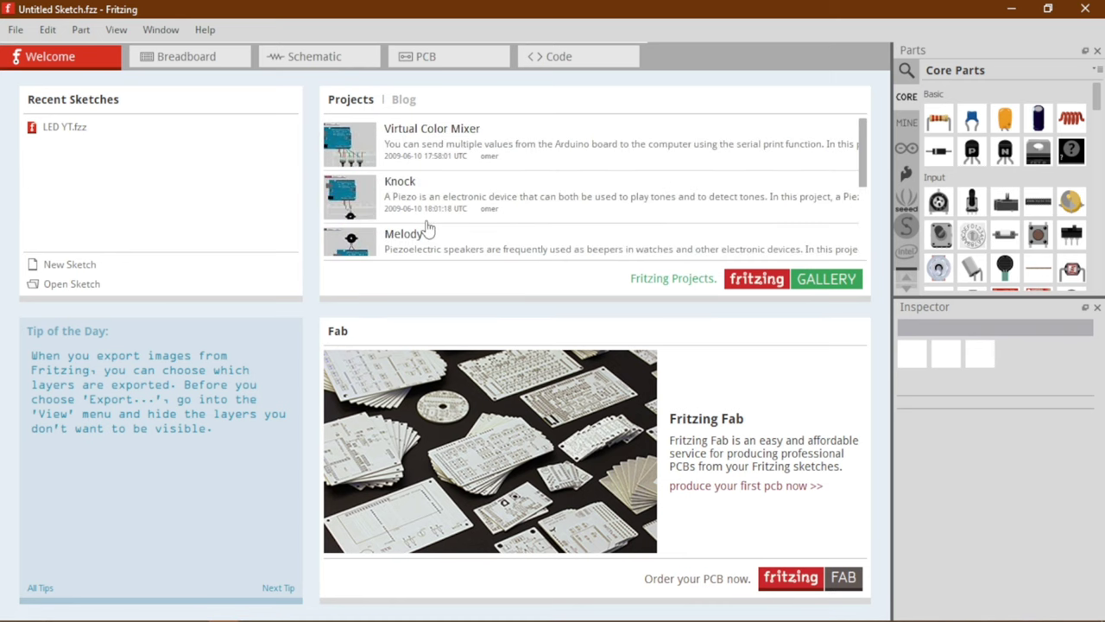
pyautogui.click(406, 101)
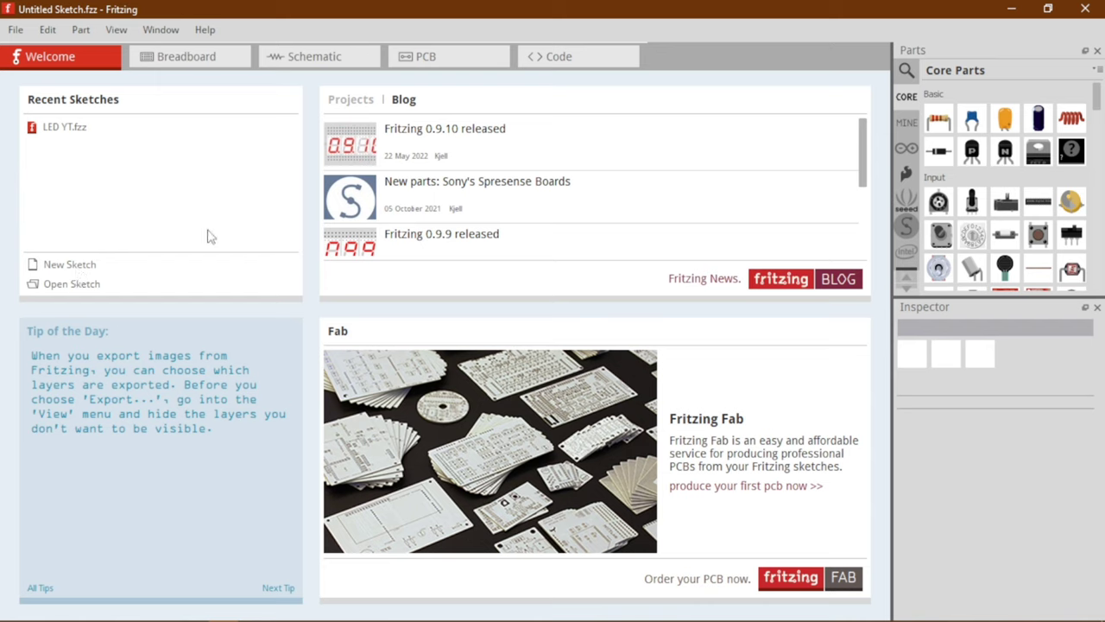
# Create a new sketch from the Welcome screen and close its window again.
pyautogui.click(75, 266)
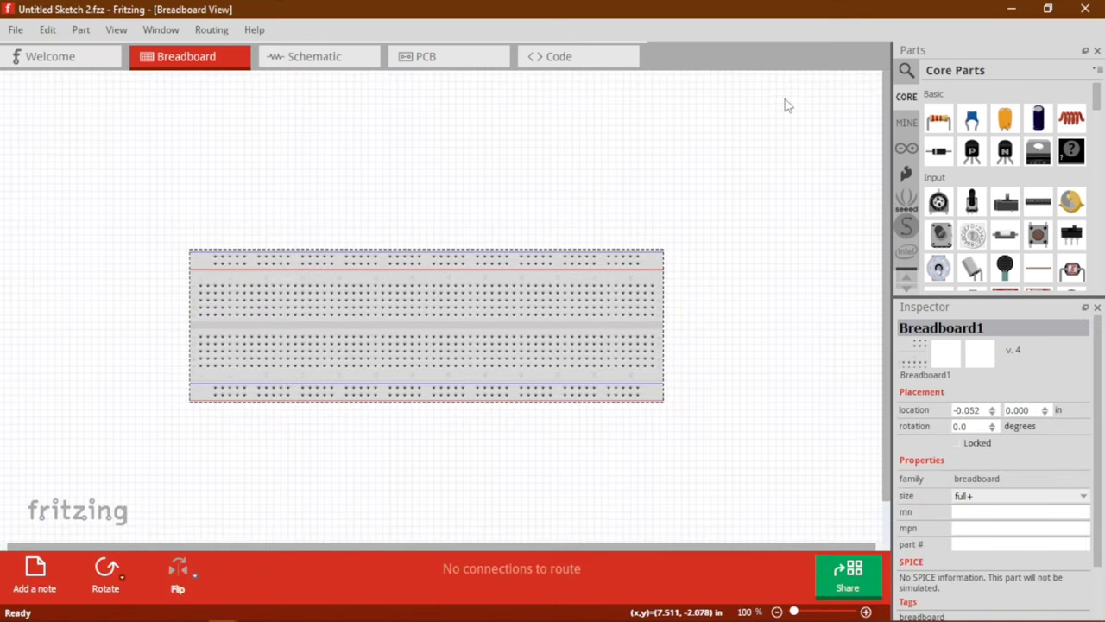
pyautogui.click(1091, 18)
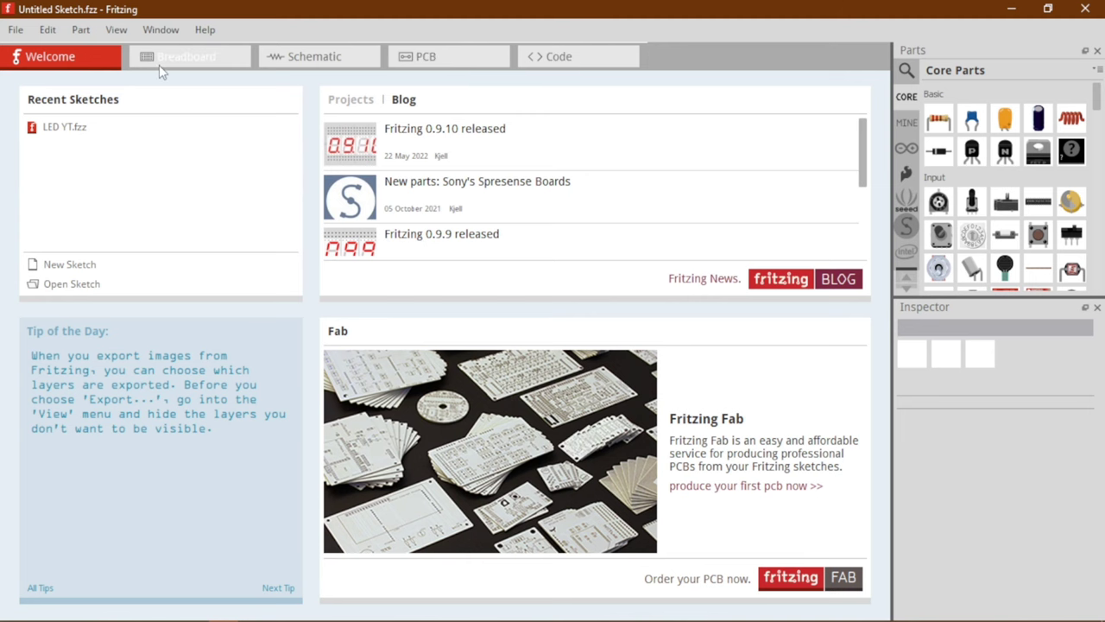
# Show the Breadboard view of the sketch at 100 % zoom with the whole breadboard in sight.
pyautogui.click(183, 59)
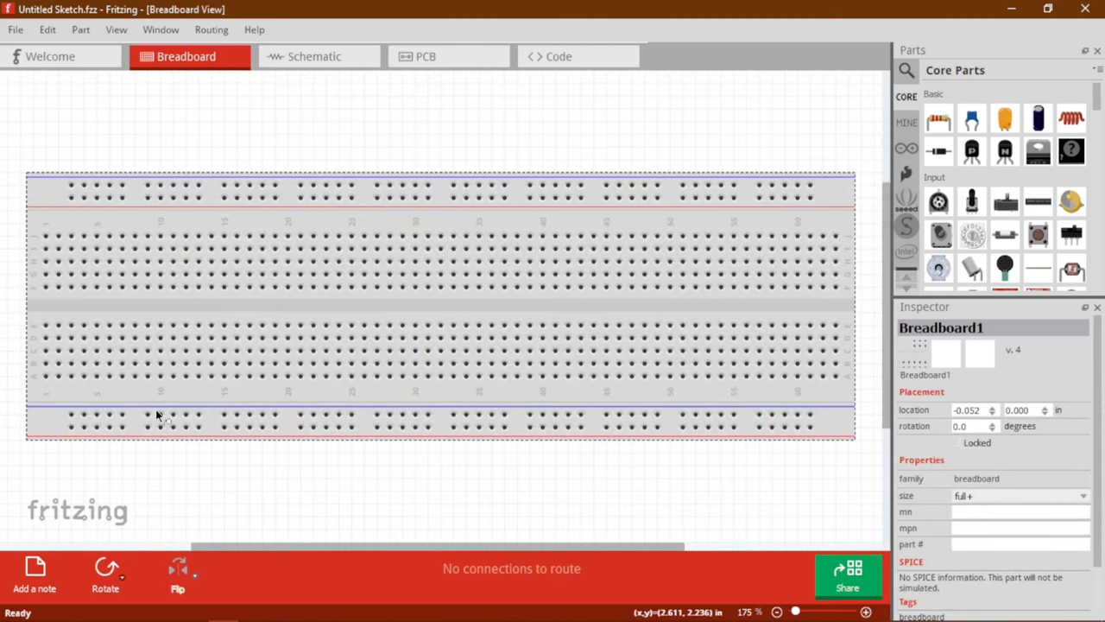
pyautogui.moveTo(337, 619)
pyautogui.hotkey('ctrl', '-')
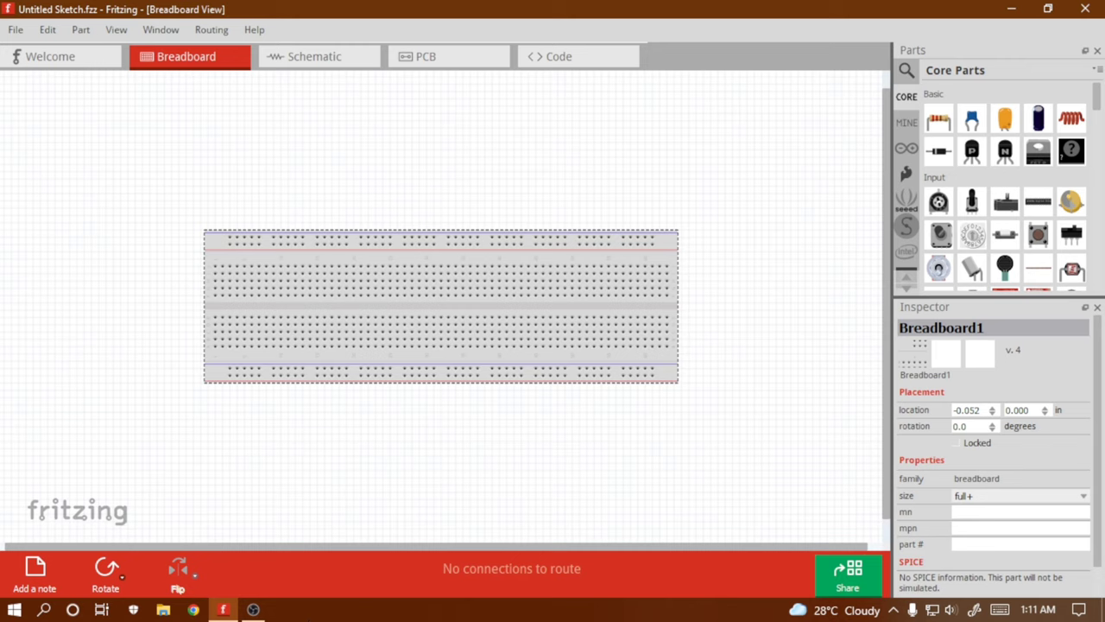
pyautogui.scroll(1, 725, 365)
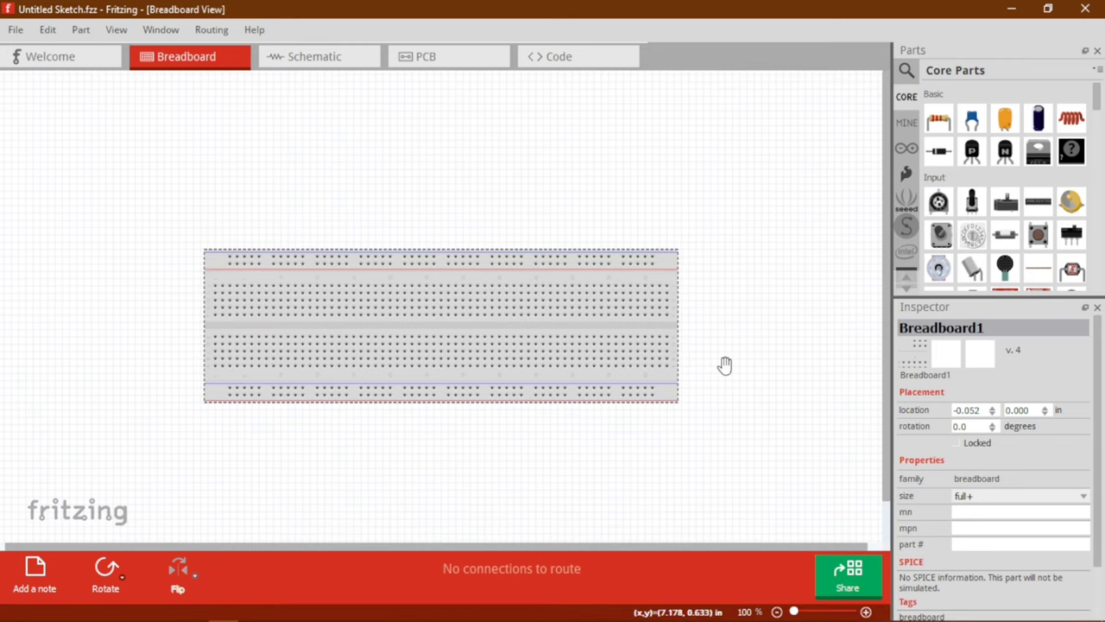
pyautogui.moveTo(725, 366); pyautogui.dragTo(729, 366)
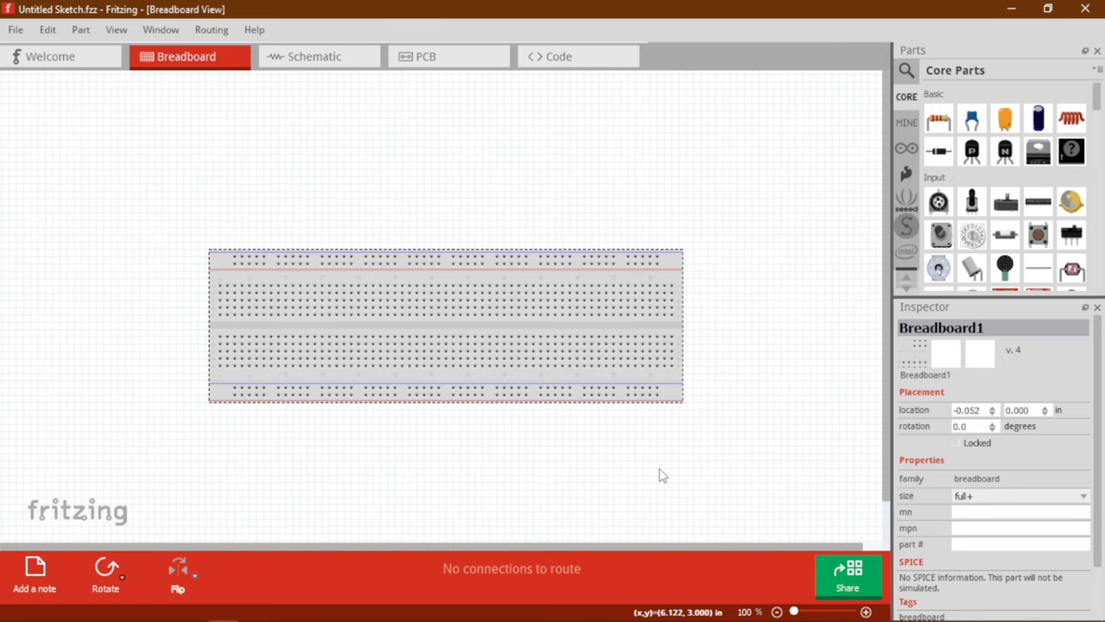
# Look at the sketch's Schematic, PCB and Code views one after another.
pyautogui.click(306, 57)
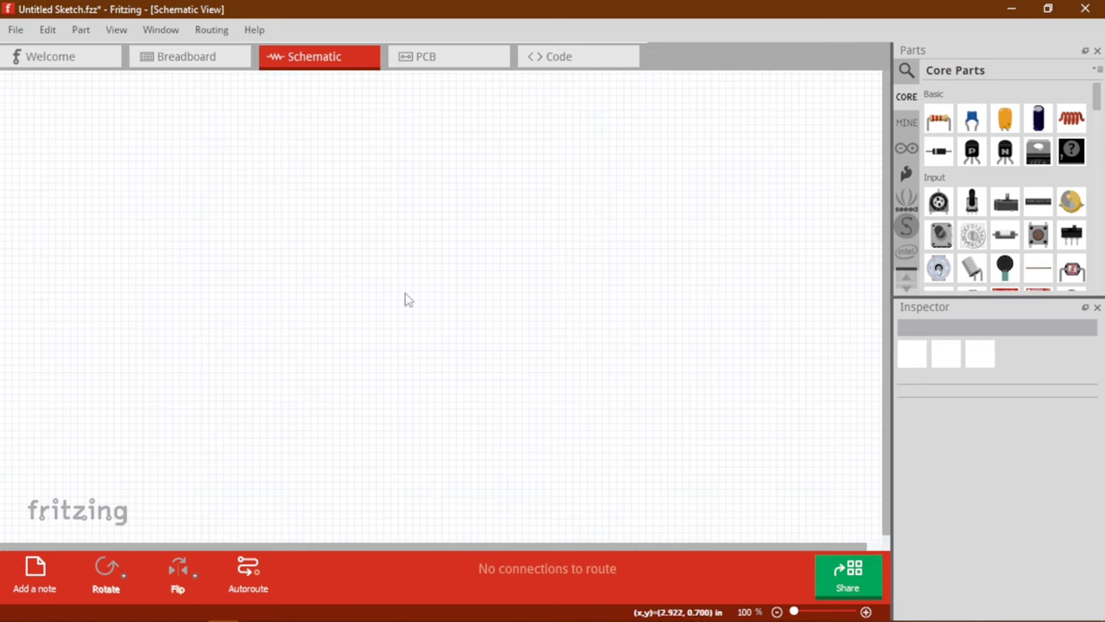
pyautogui.click(436, 60)
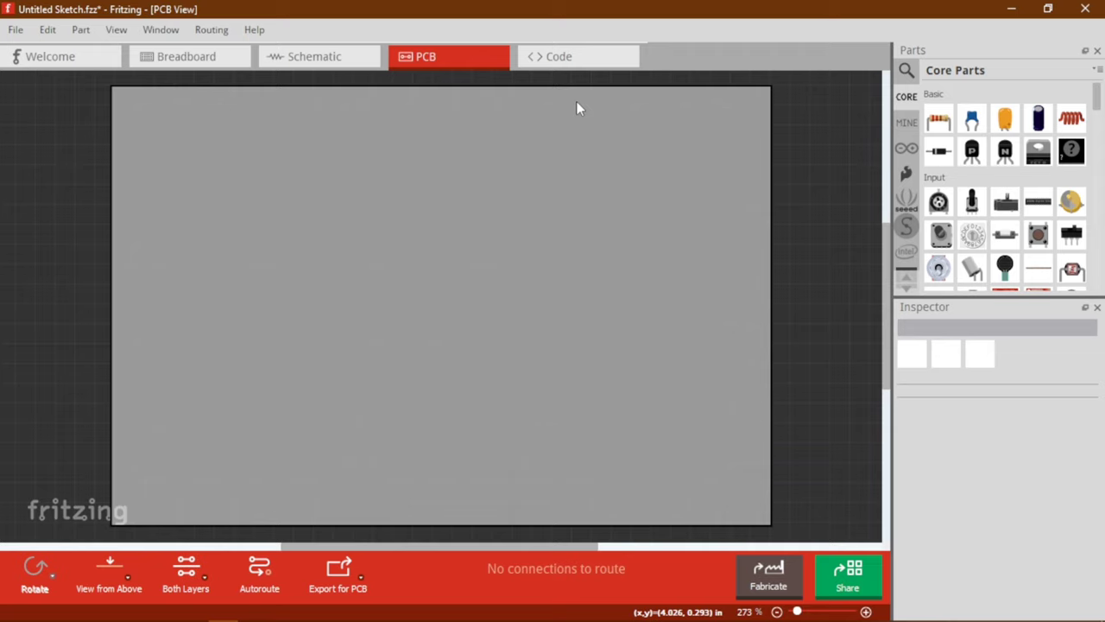
pyautogui.hotkey('ctrl', '5')
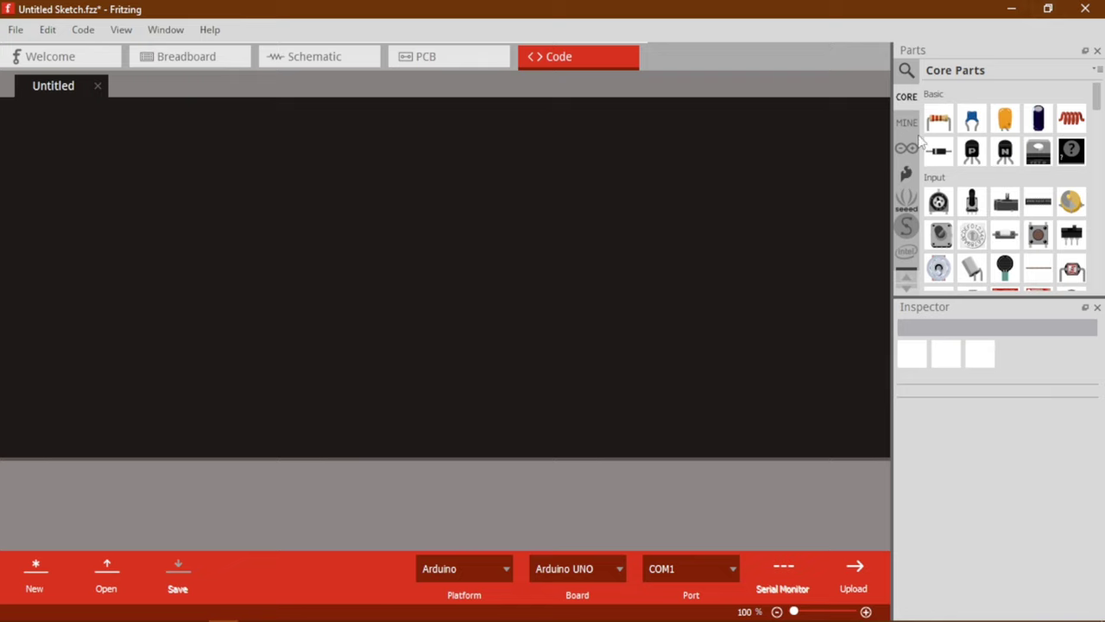
# Look at the parts search and browse the Core Parts library.
pyautogui.click(907, 70)
pyautogui.click(908, 97)
pyautogui.scroll(-2, 993, 172)
pyautogui.scroll(2, 1098, 95)
pyautogui.moveTo(1099, 102); pyautogui.dragTo(875, 89)
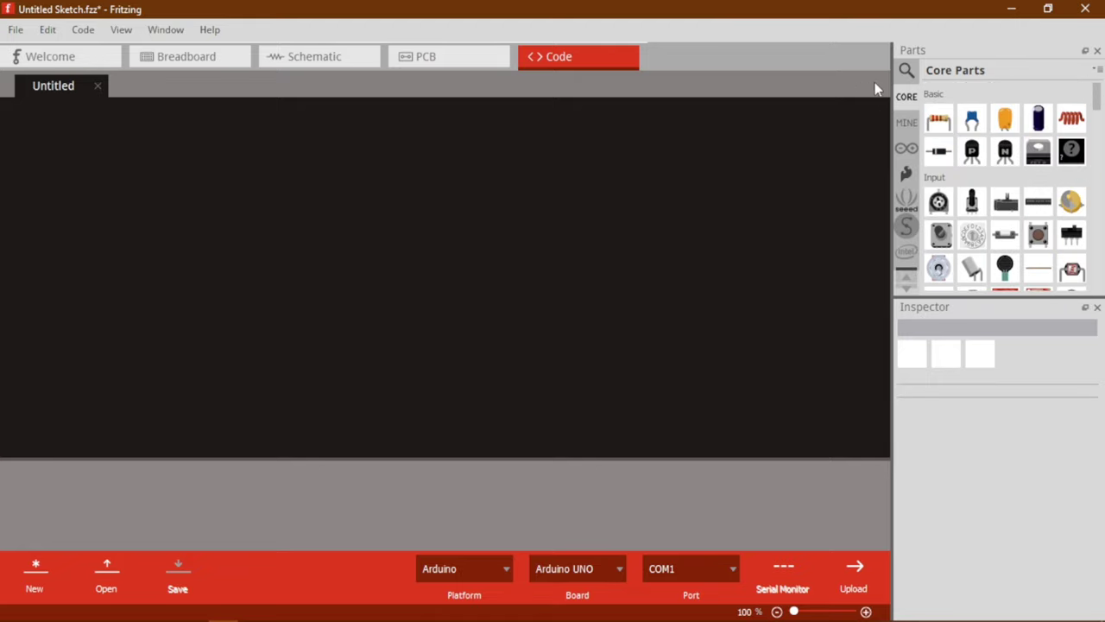
# Browse the Arduino parts bin and open the SparkFun parts bin.
pyautogui.click(907, 150)
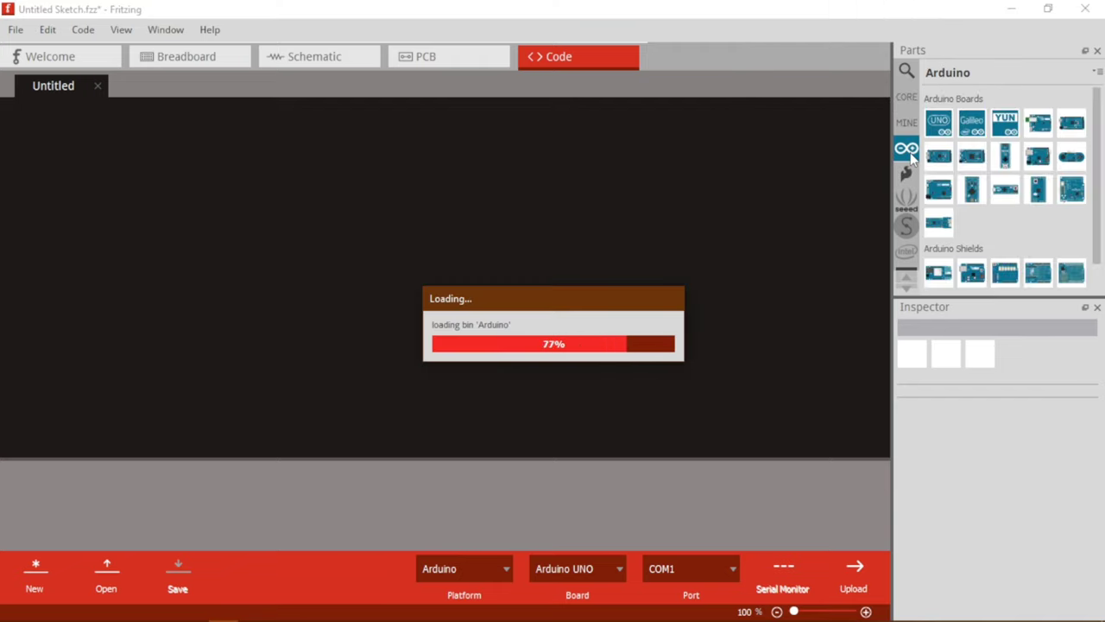
pyautogui.scroll(-1, 1006, 223)
pyautogui.scroll(1, 1006, 223)
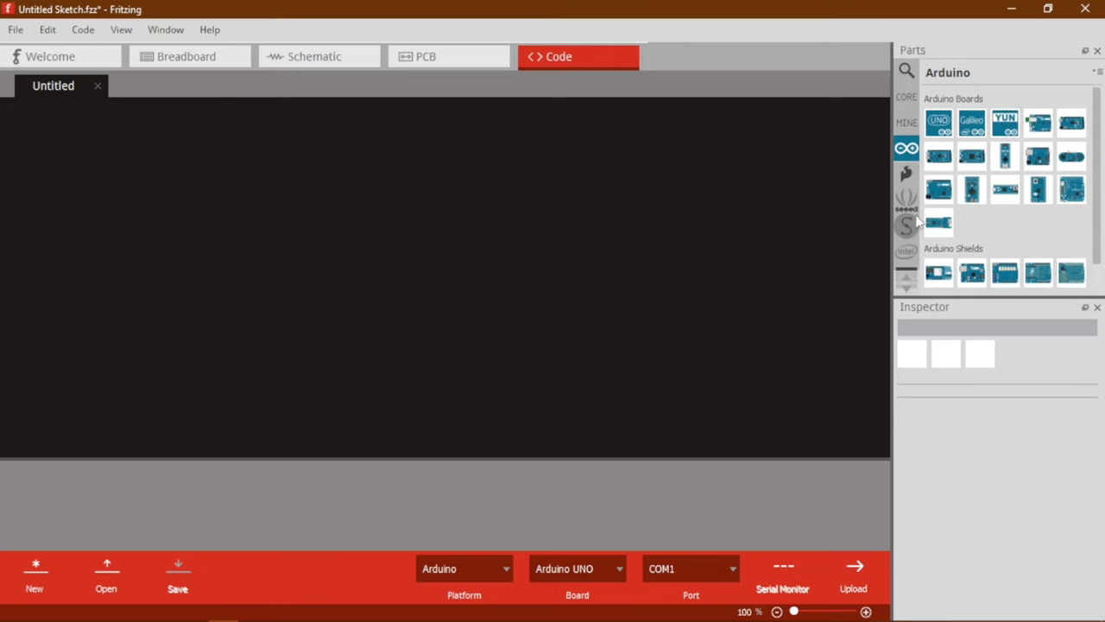
pyautogui.click(906, 176)
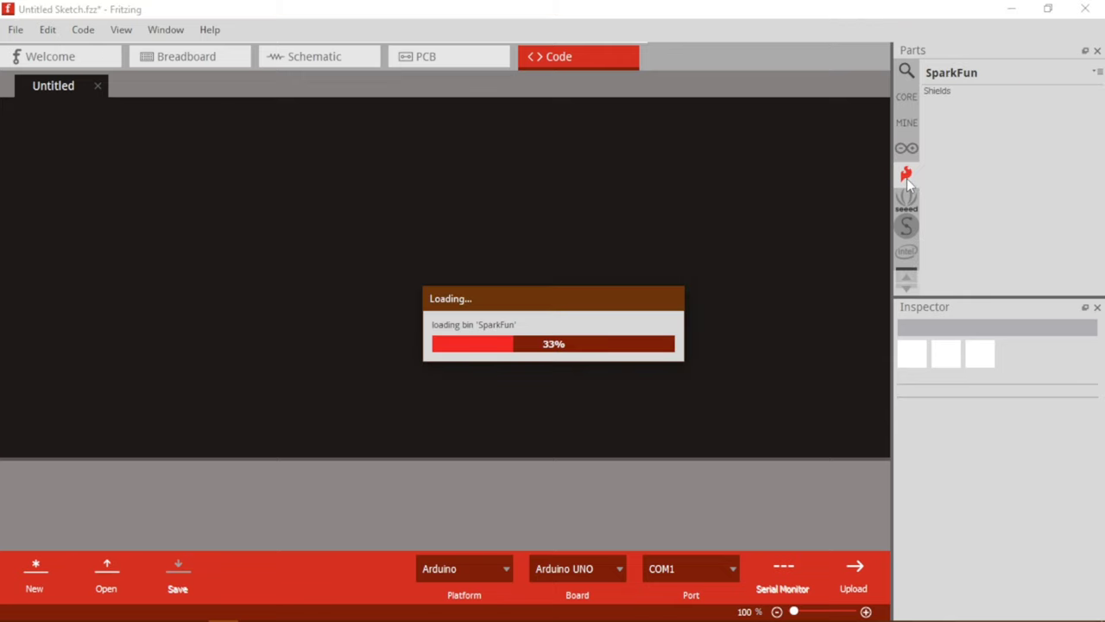
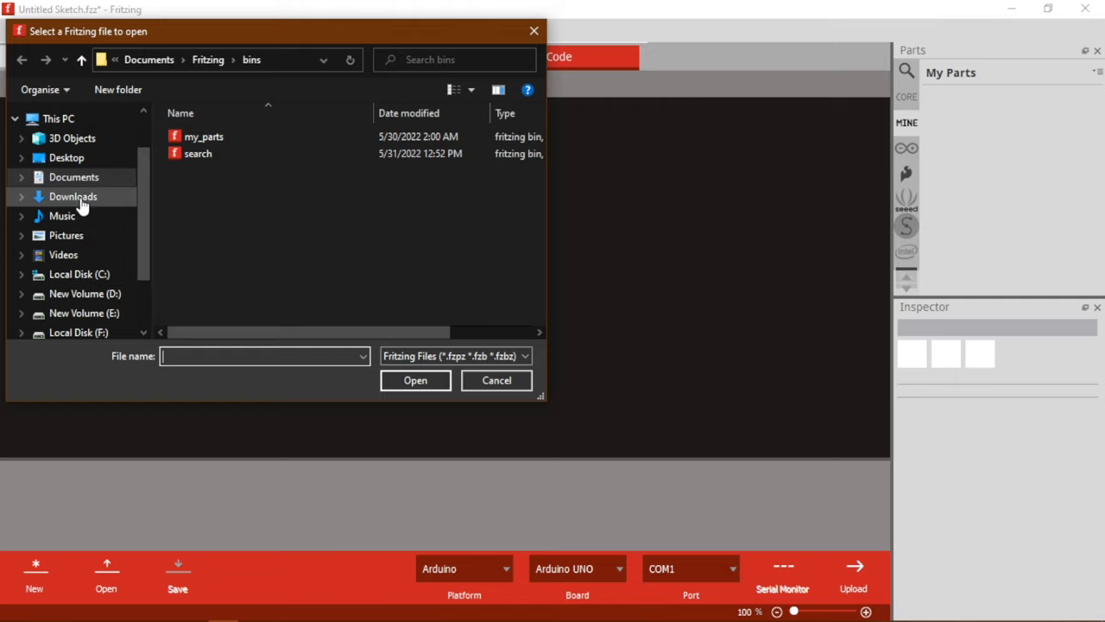
# Browse to the Downloads folder in the part import dialog and cancel the import.
pyautogui.click(79, 198)
pyautogui.click(534, 32)
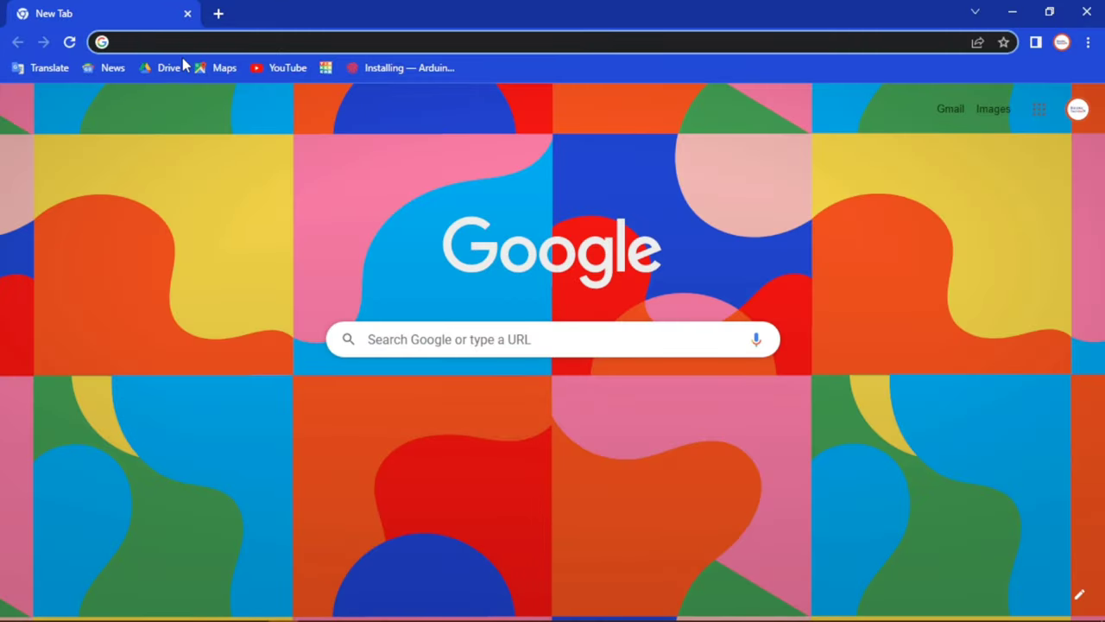
# Switch to Chrome and search the web for "esp32 fritzing parts github".
pyautogui.click(173, 42)
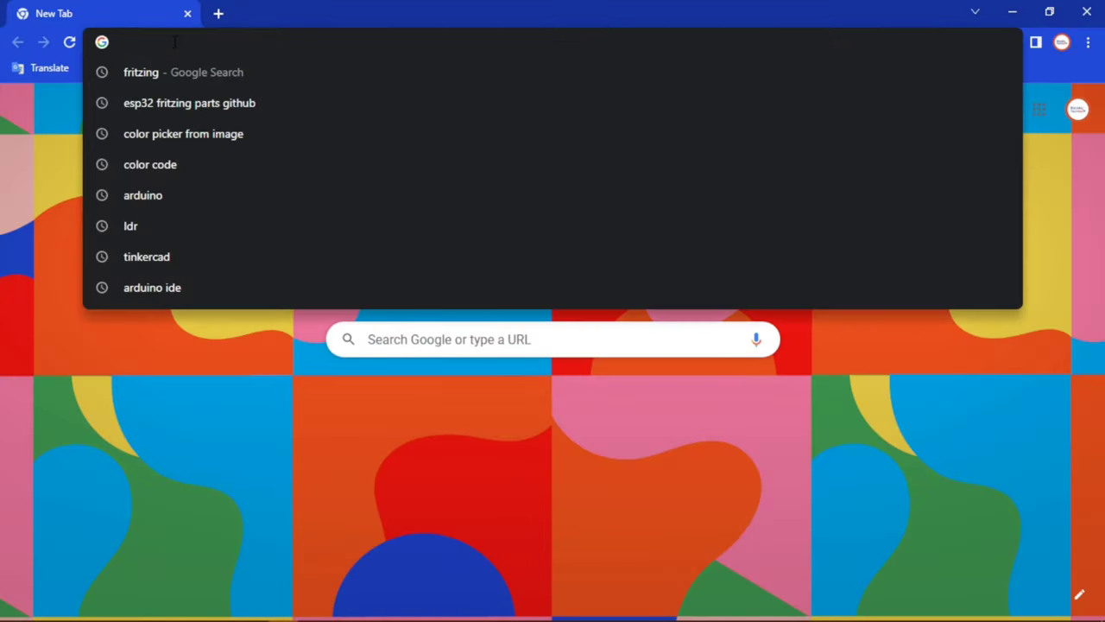
pyautogui.click(159, 386)
pyautogui.click(161, 45)
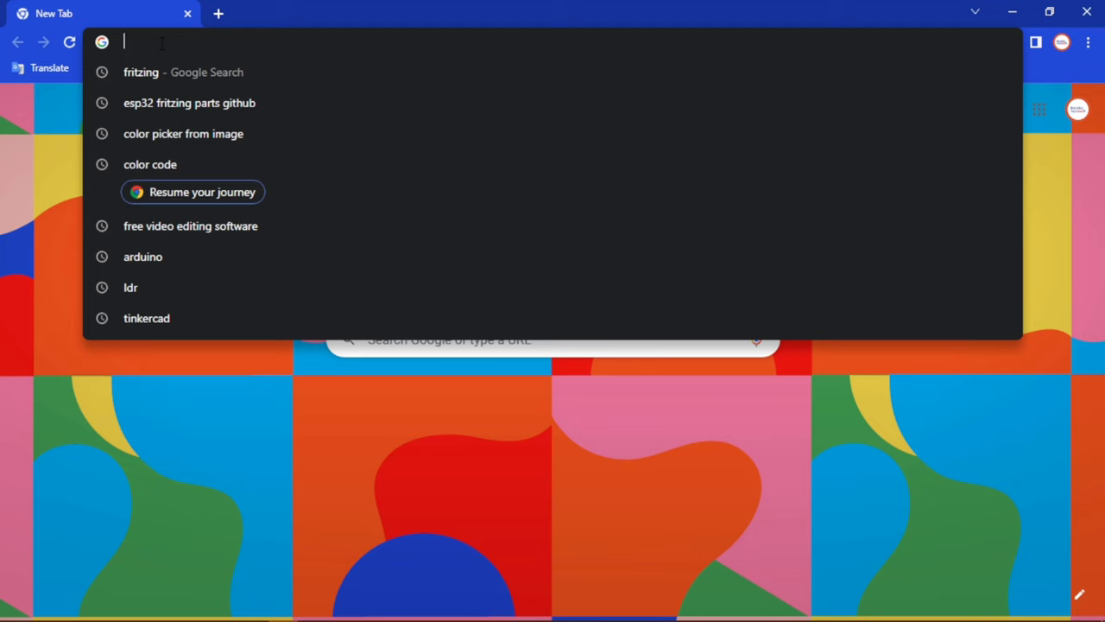
pyautogui.write('esp')
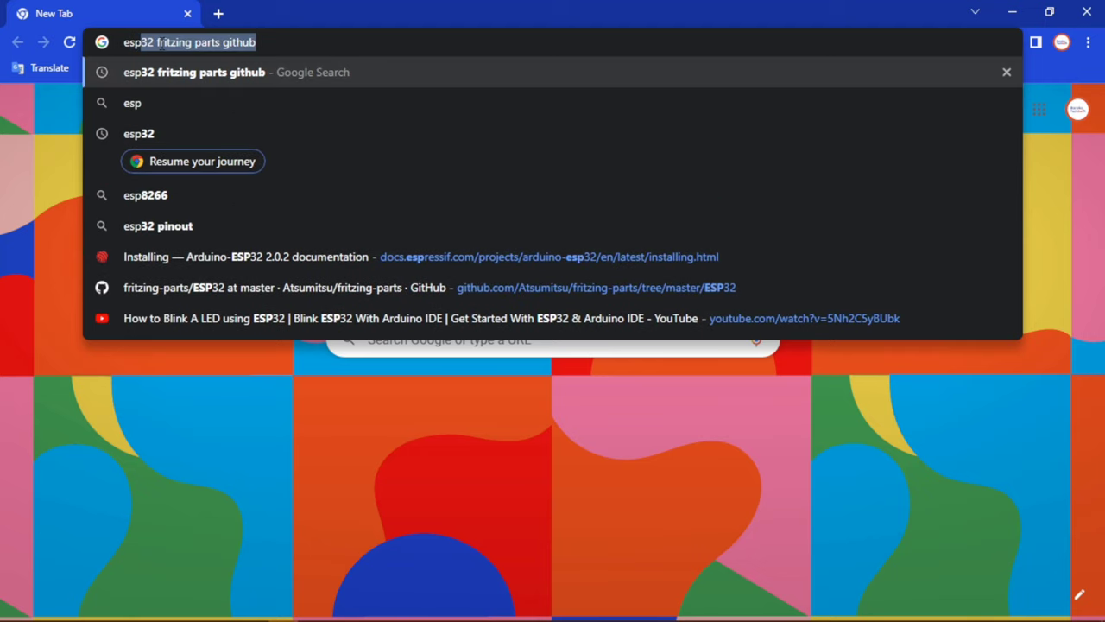
pyautogui.write('32')
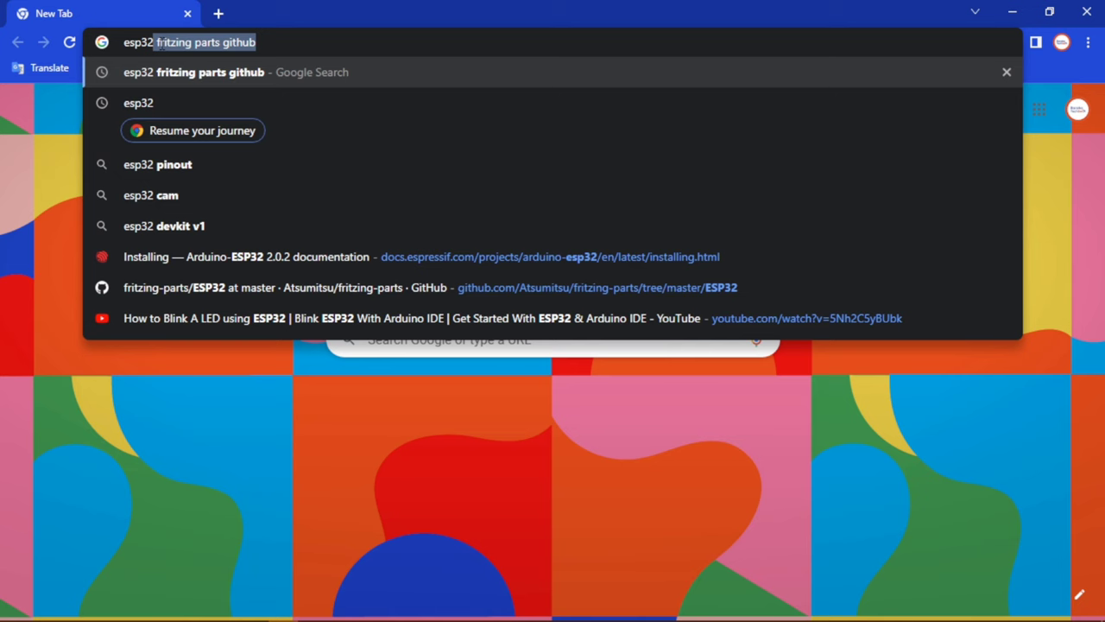
pyautogui.press('Right')
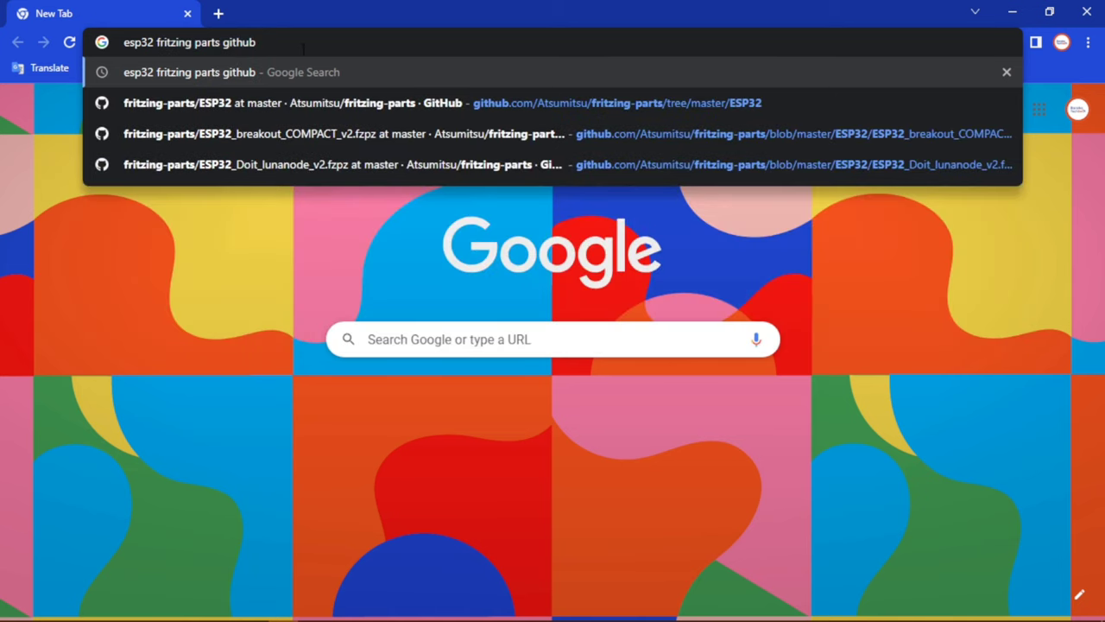
pyautogui.press('Return')
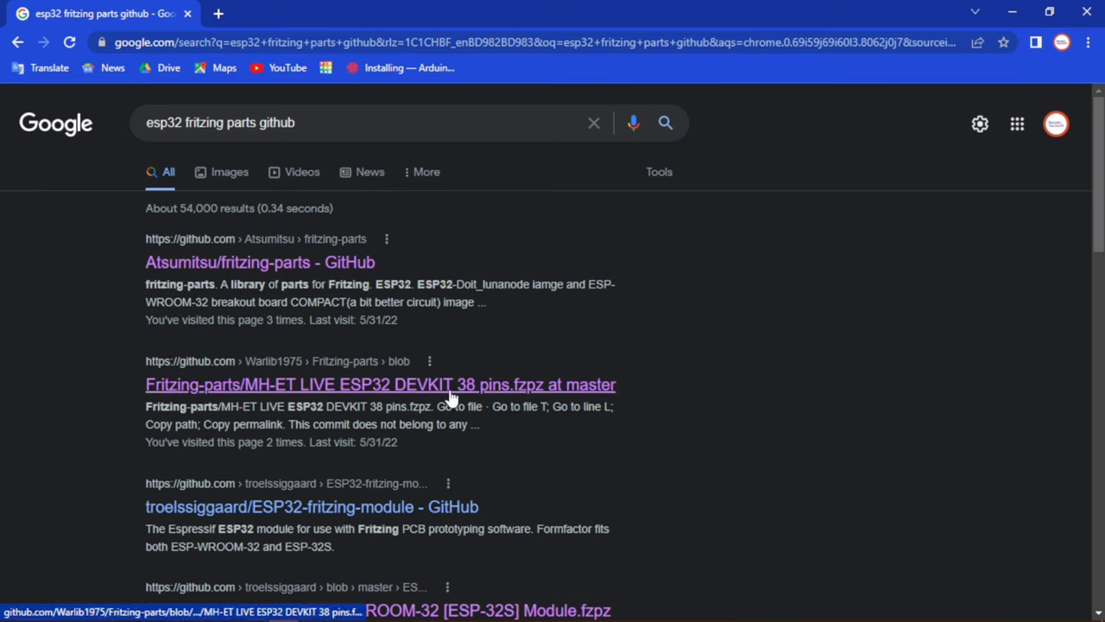
# Download MH-ET LIVE ESP32 DEVKIT 38 pins.fzpz from its GitHub page and close the browser.
pyautogui.click(394, 386)
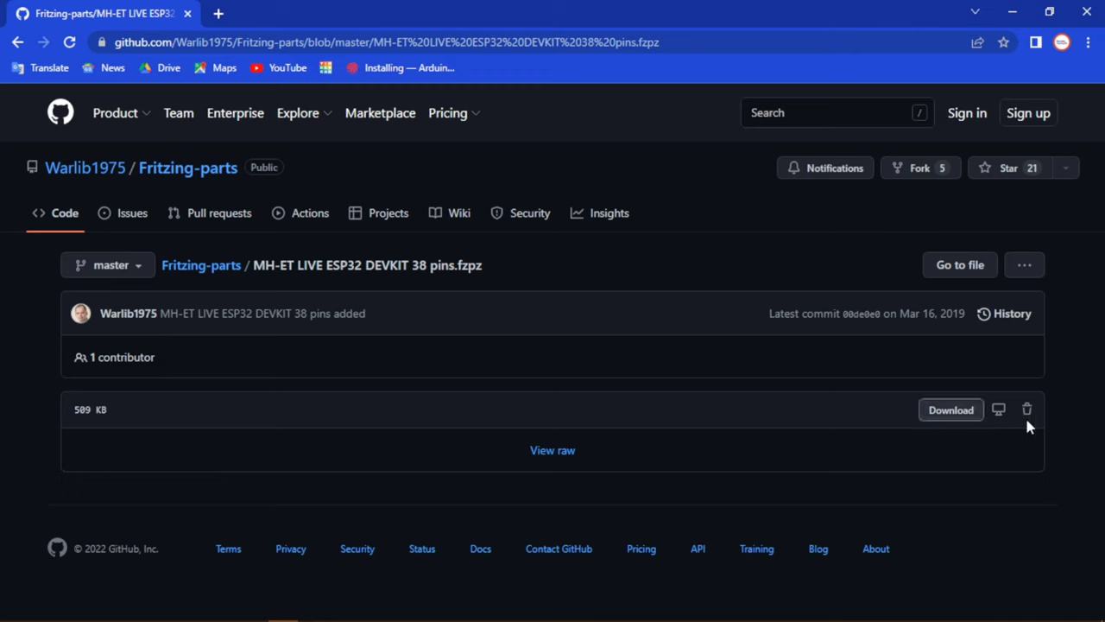
pyautogui.click(951, 411)
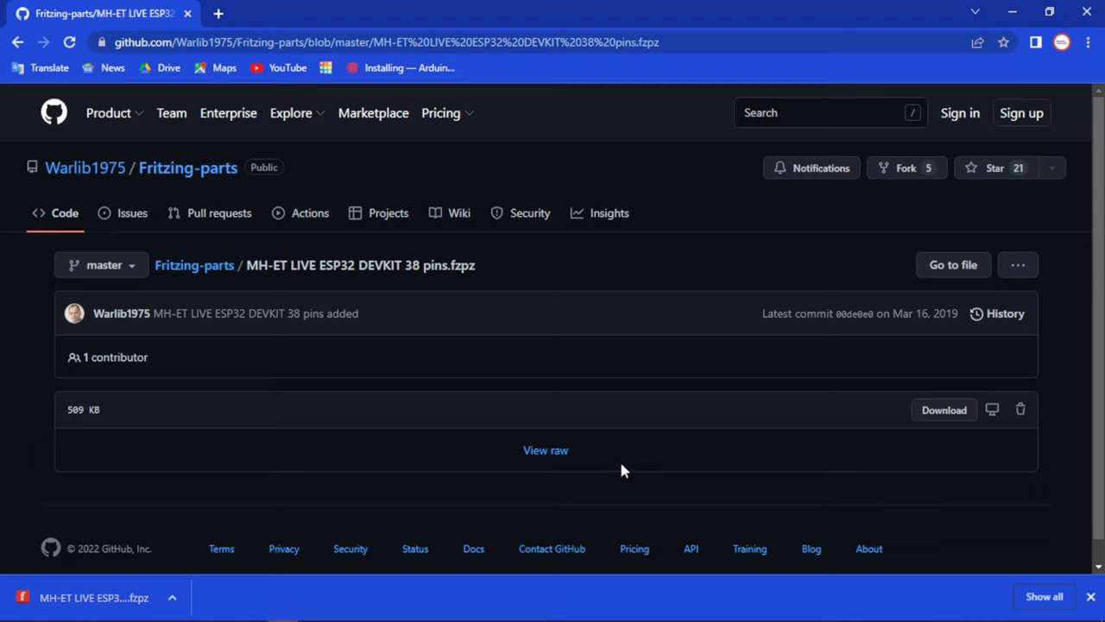
pyautogui.hotkey('alt', 'Left')
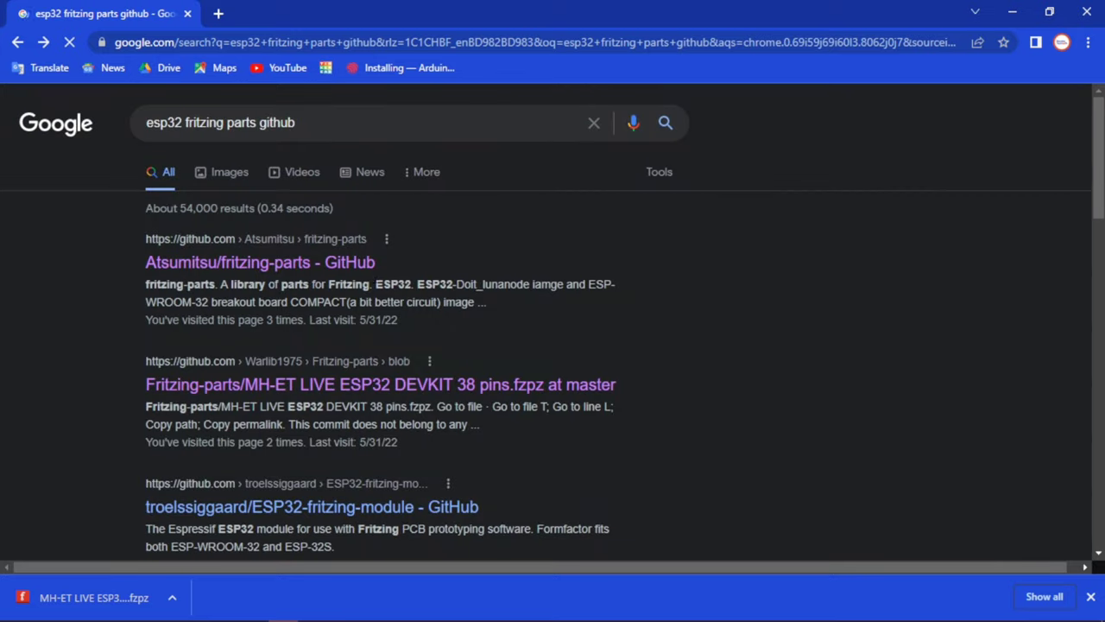
pyautogui.click(1088, 13)
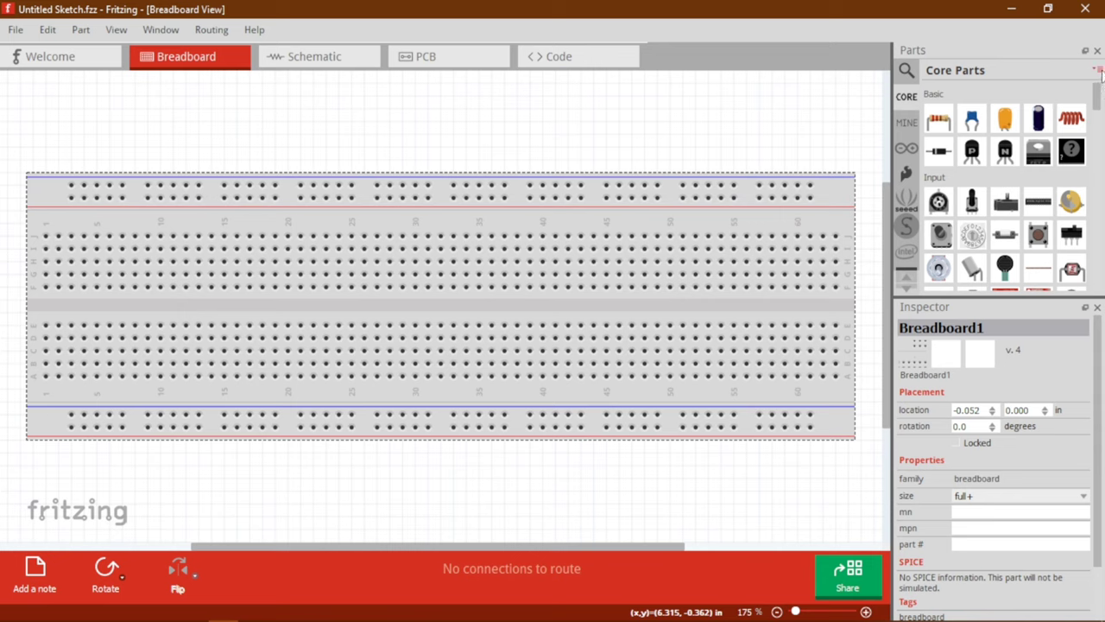
# Switch to Fritzing and import MH-ET LIVE ESP32 DEVKIT 38 pins from the Downloads folder into the parts library.
pyautogui.click(1099, 70)
pyautogui.click(992, 84)
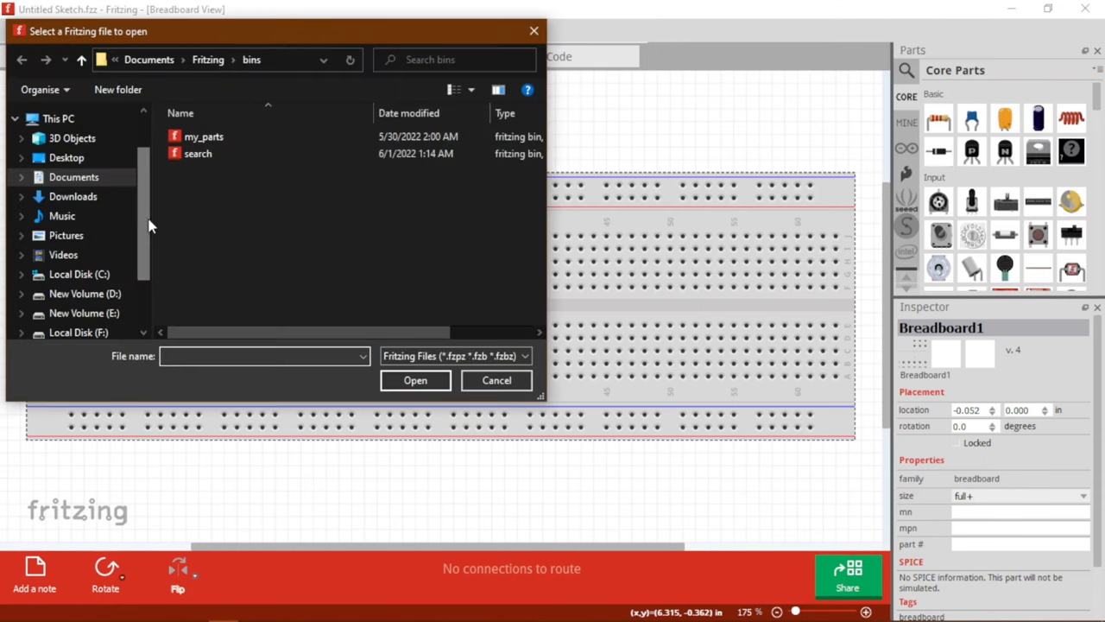
pyautogui.click(94, 204)
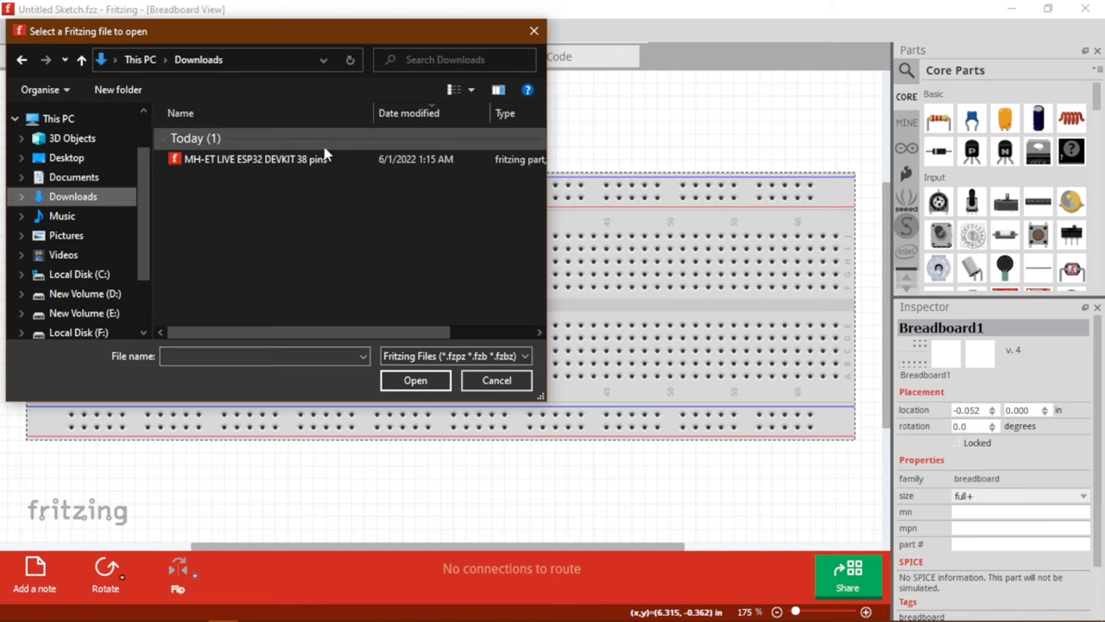
pyautogui.click(250, 162)
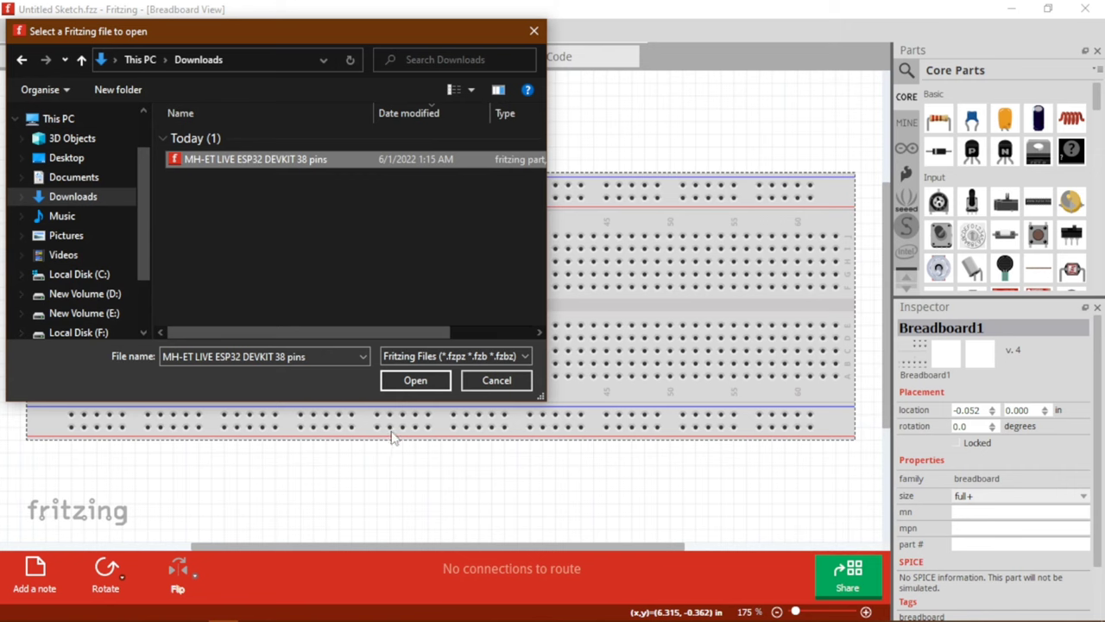
pyautogui.click(416, 381)
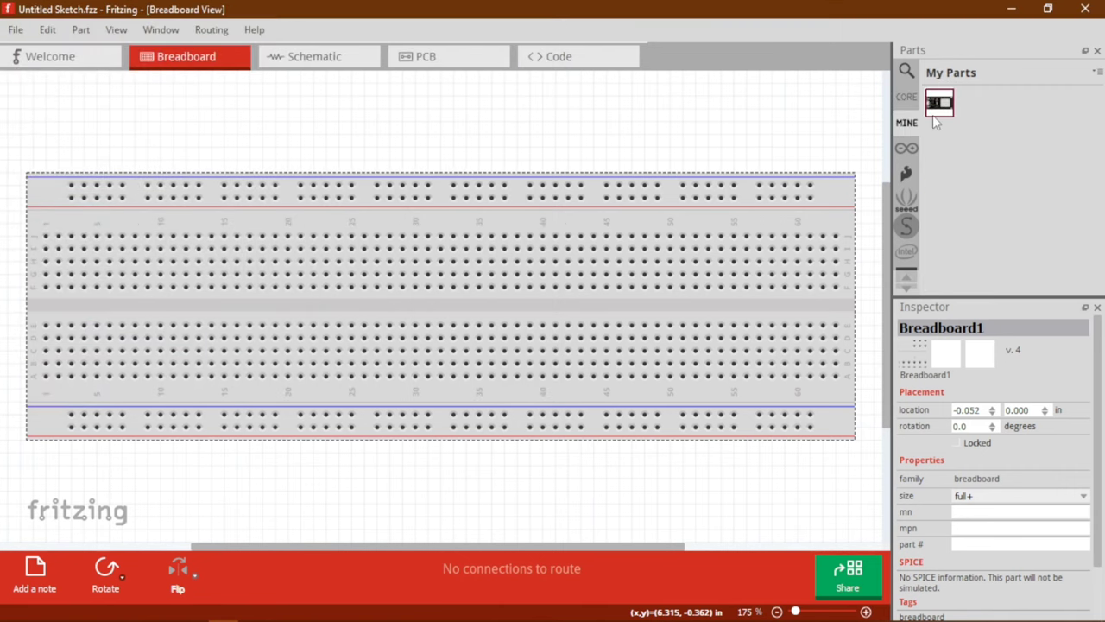
# Inspect the imported ESP32 board in the My Parts bin and make the parts area slightly taller.
pyautogui.click(952, 119)
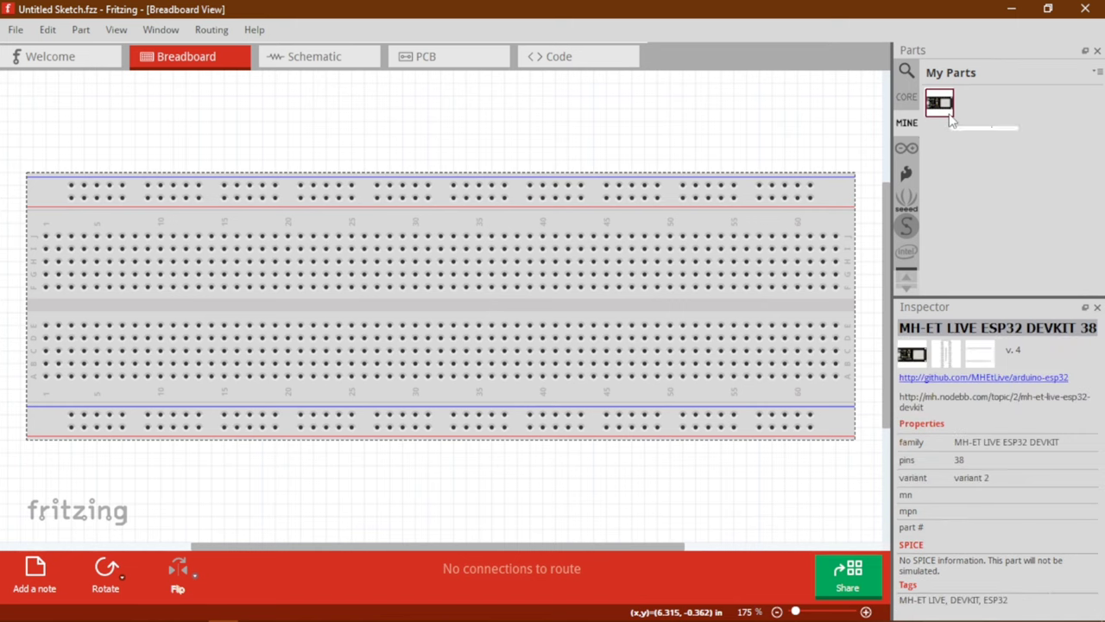
pyautogui.click(907, 99)
pyautogui.click(904, 123)
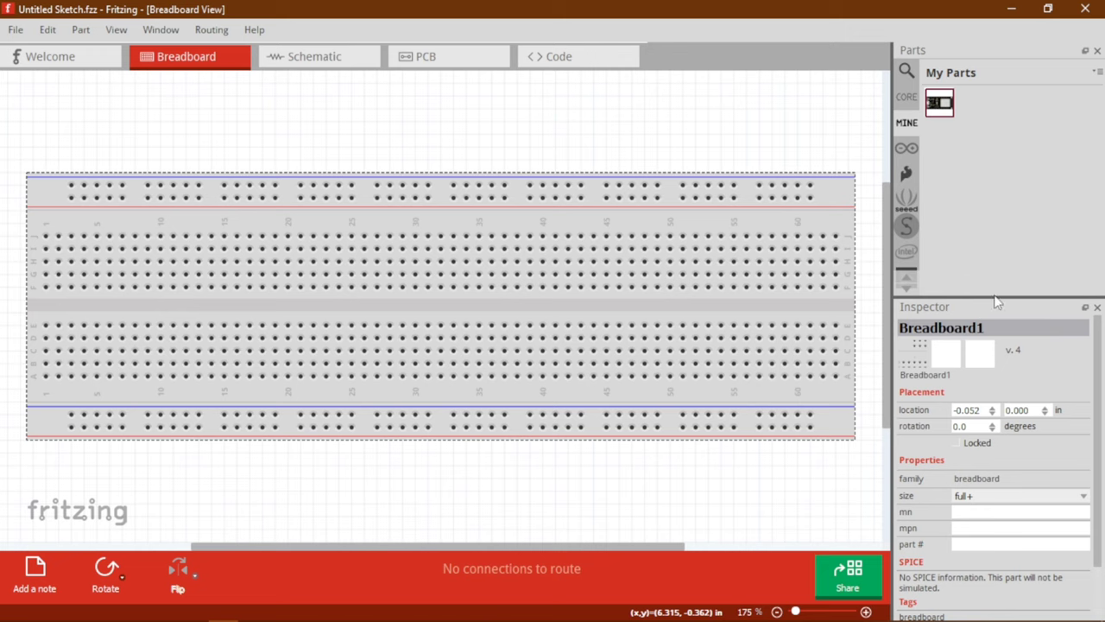
pyautogui.moveTo(995, 298); pyautogui.dragTo(995, 306)
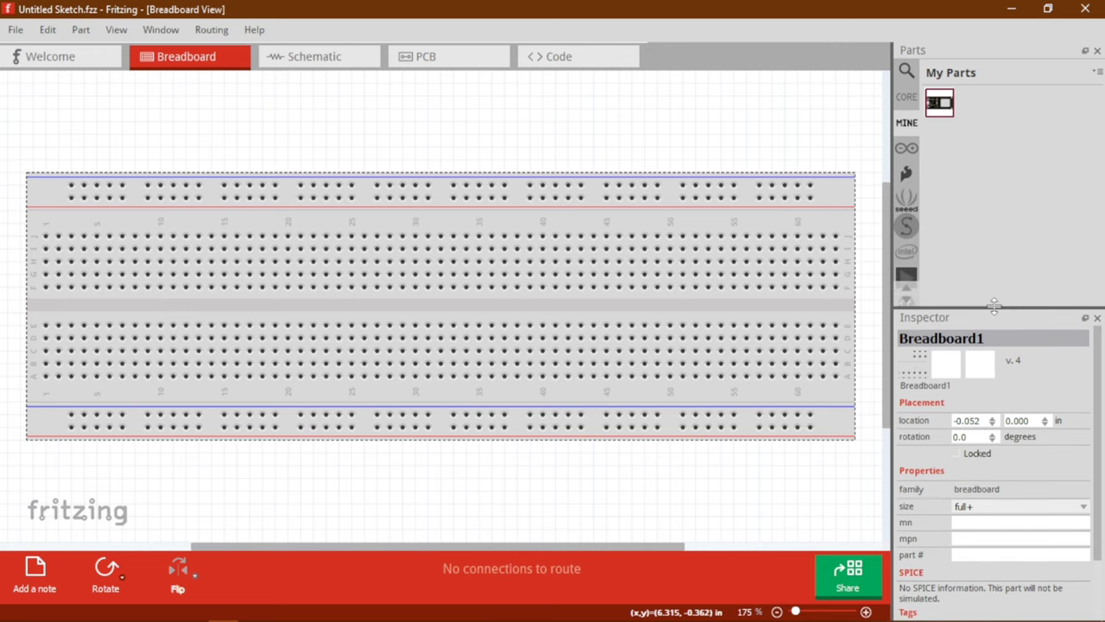
# Search the parts library for "esp32" and return to the My Parts bin.
pyautogui.click(907, 70)
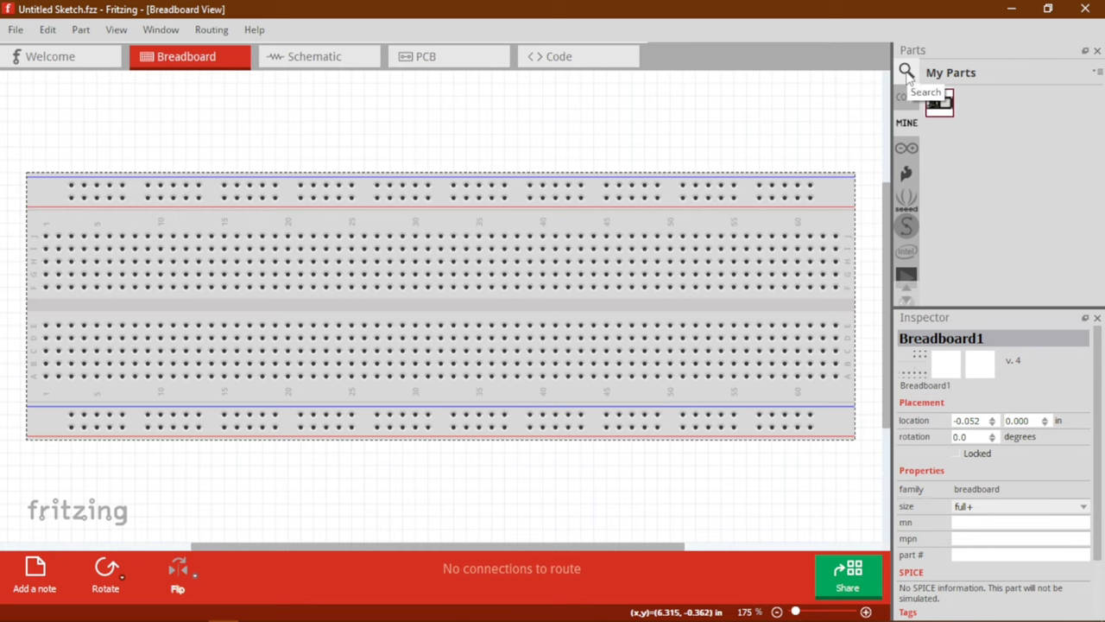
pyautogui.write('esp32')
pyautogui.press('Return')
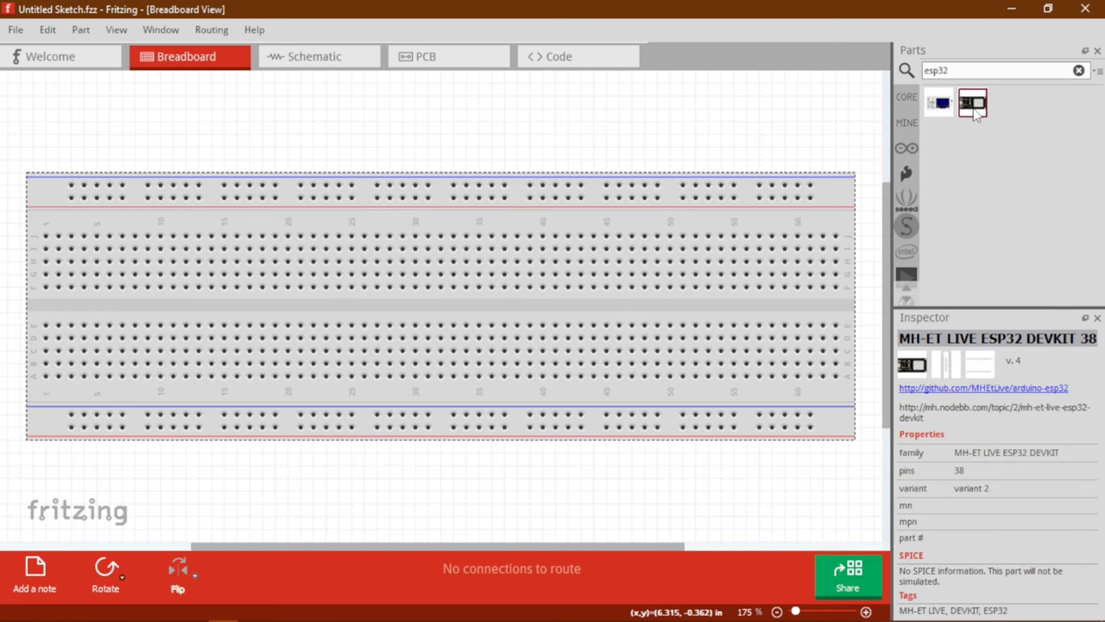
pyautogui.click(908, 122)
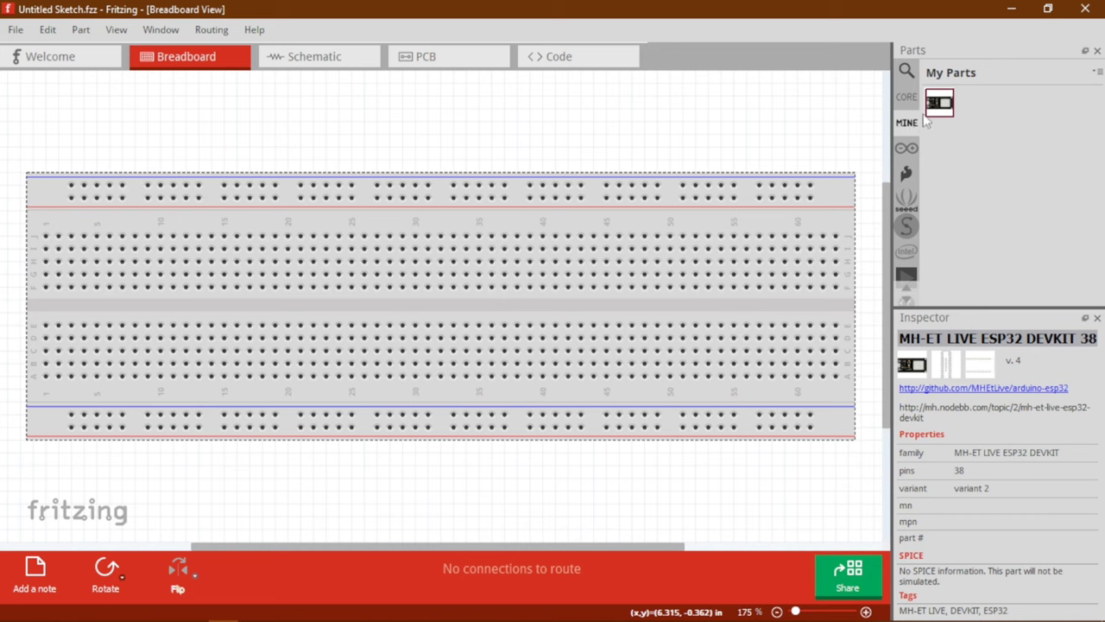
# Set the breadboard's size to half+ and move it to about 4.05 in, 0.1 in.
pyautogui.hotkey('ctrl', 'shift', '0')
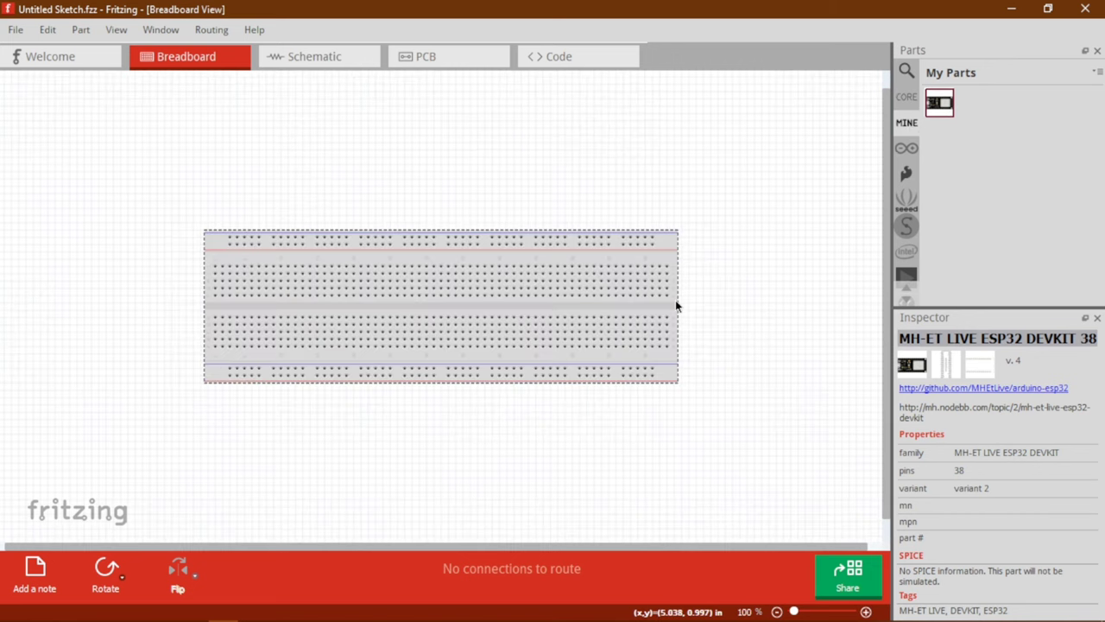
pyautogui.hotkey('ctrl', '-')
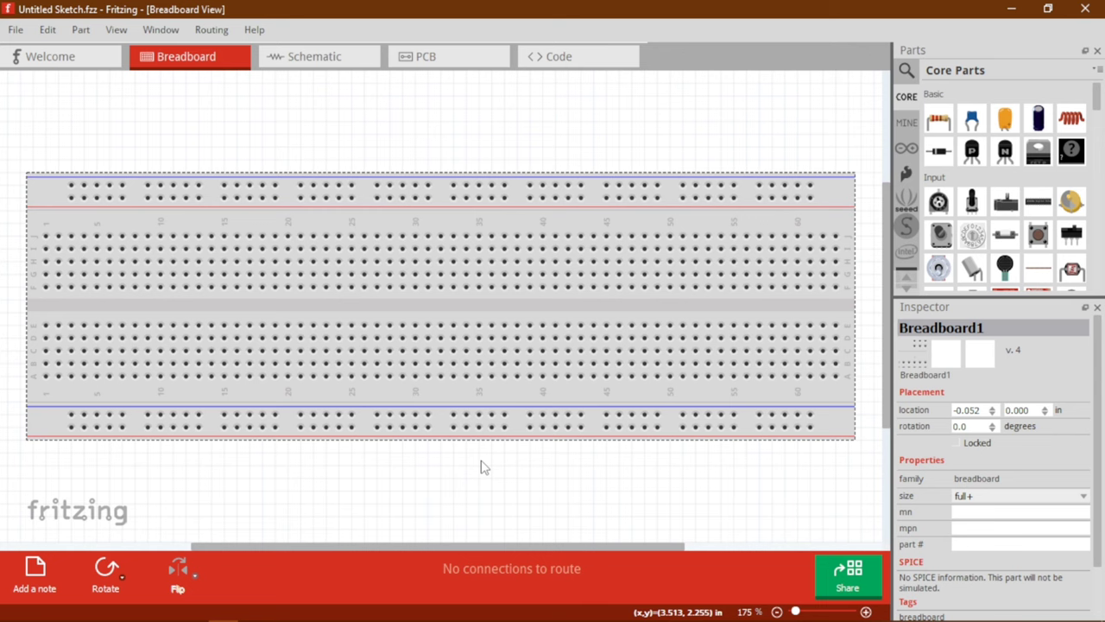
pyautogui.keyDown('ctrl'); pyautogui.scroll(-5, 482, 466); pyautogui.keyUp('ctrl')
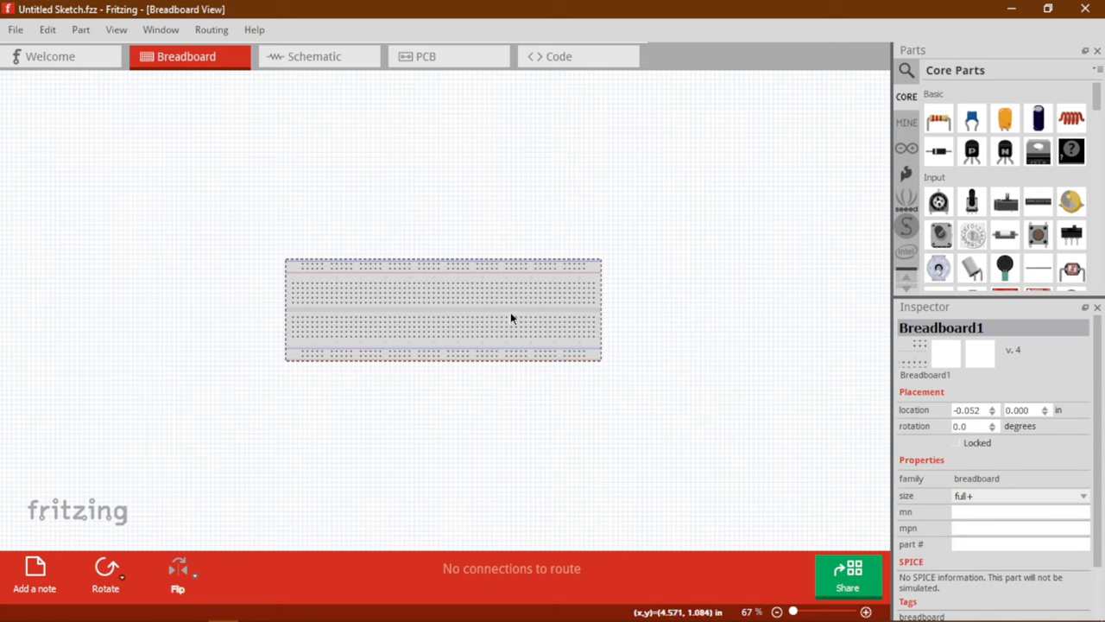
pyautogui.click(723, 328)
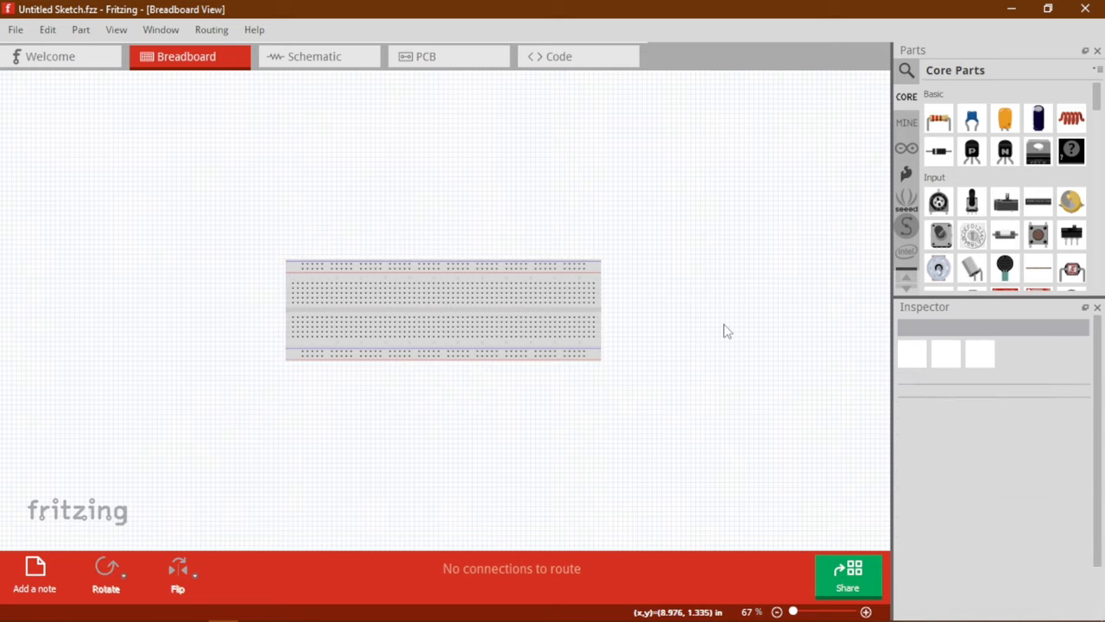
pyautogui.click(581, 320)
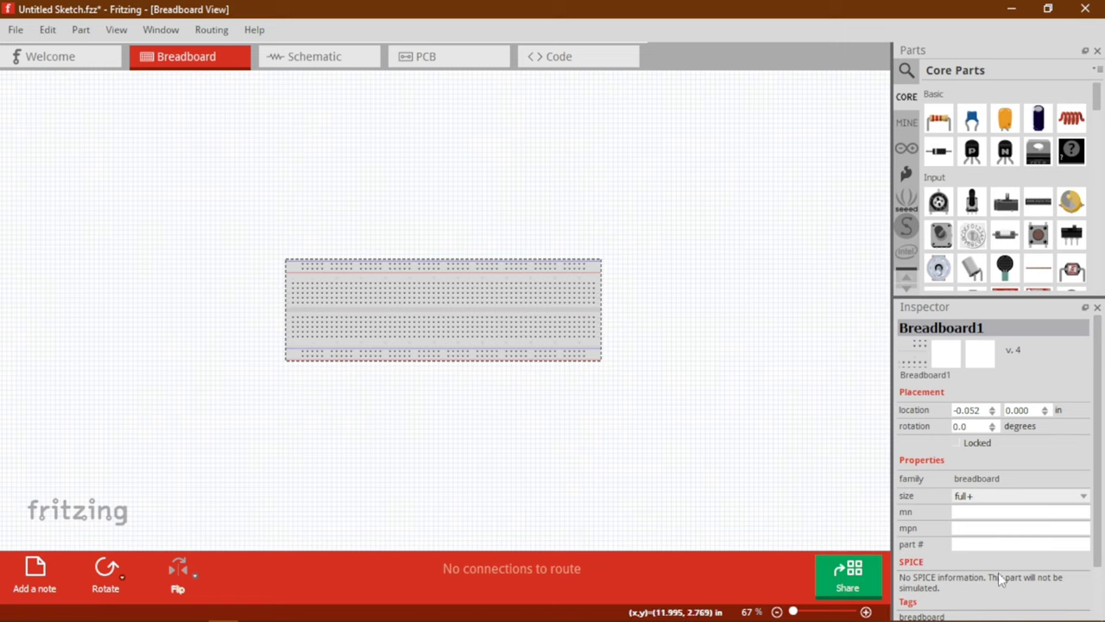
pyautogui.click(998, 499)
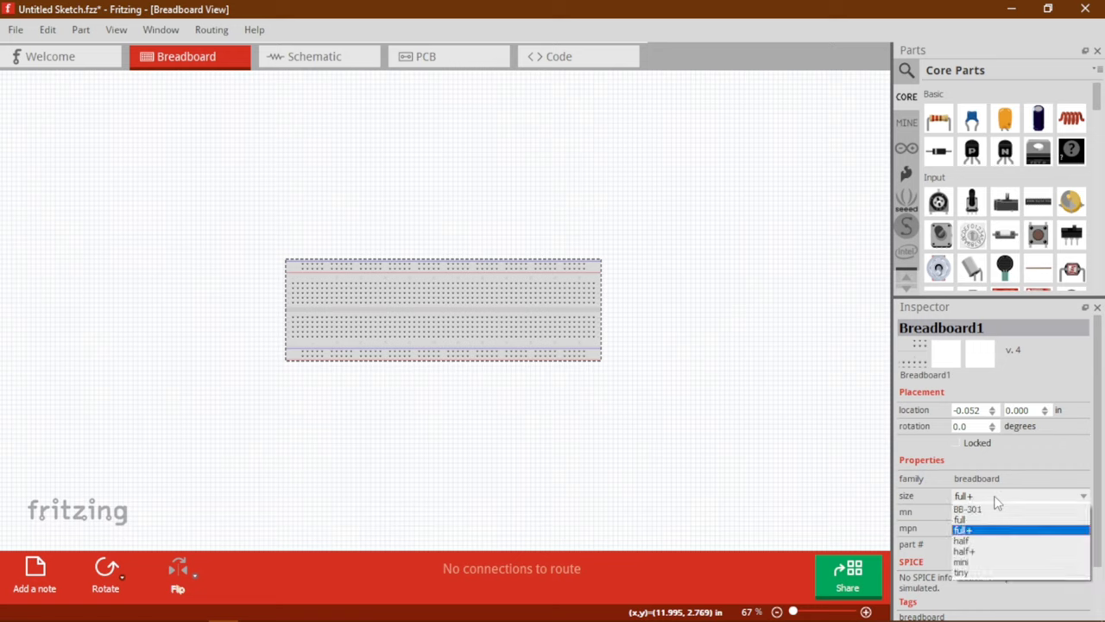
pyautogui.click(983, 553)
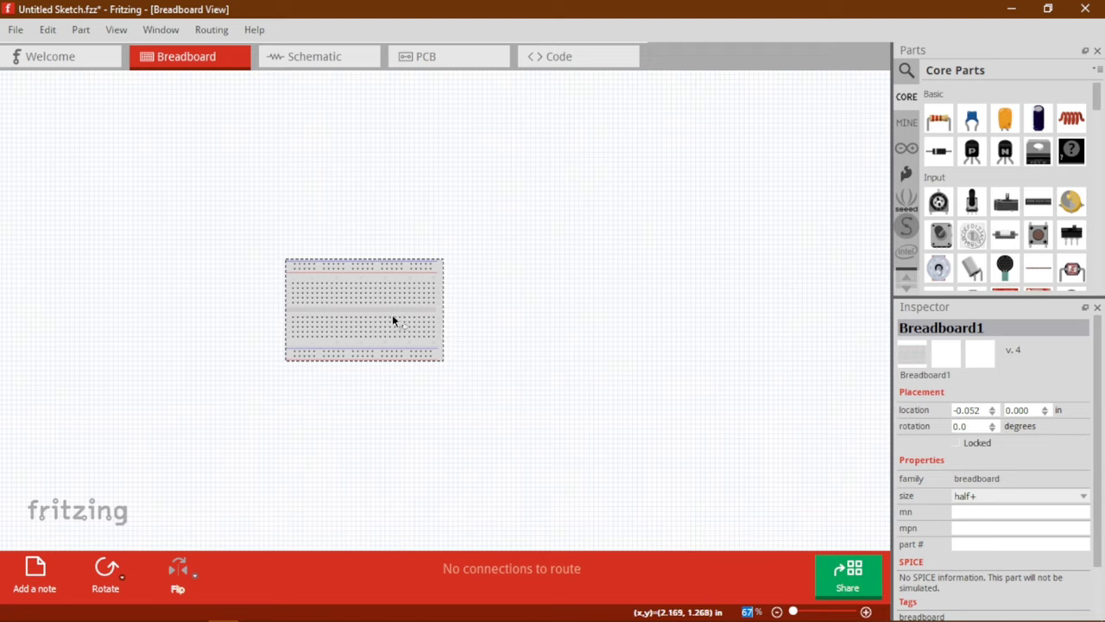
pyautogui.moveTo(403, 312); pyautogui.dragTo(593, 324)
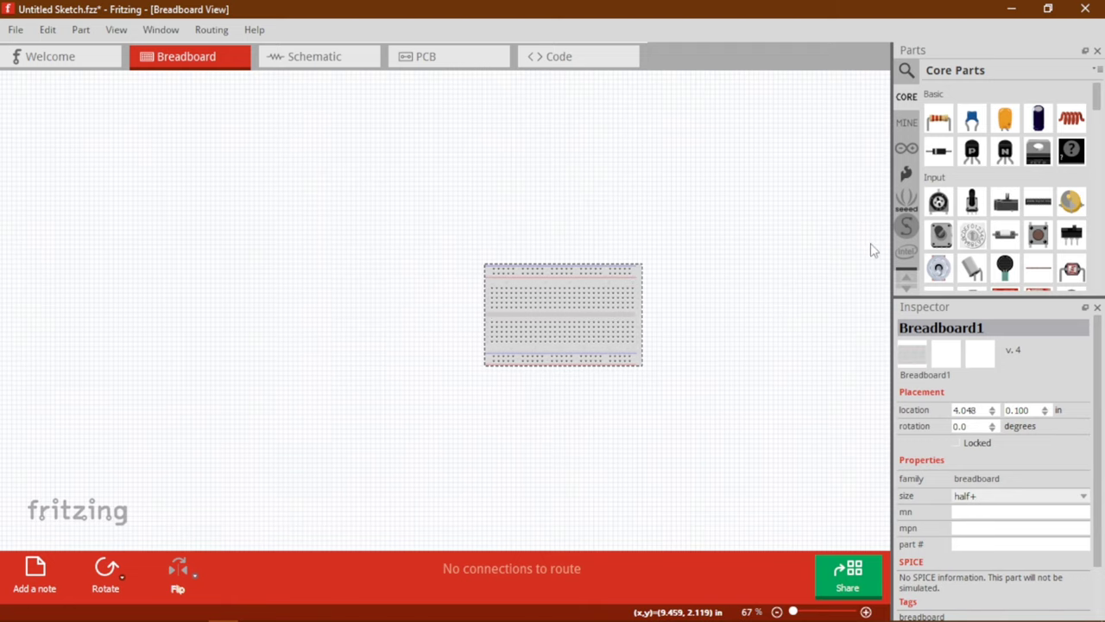
# Place an Arduino Uno (Rev3) beside the breadboard, at about 0.51 in, 0.1 in.
pyautogui.click(907, 148)
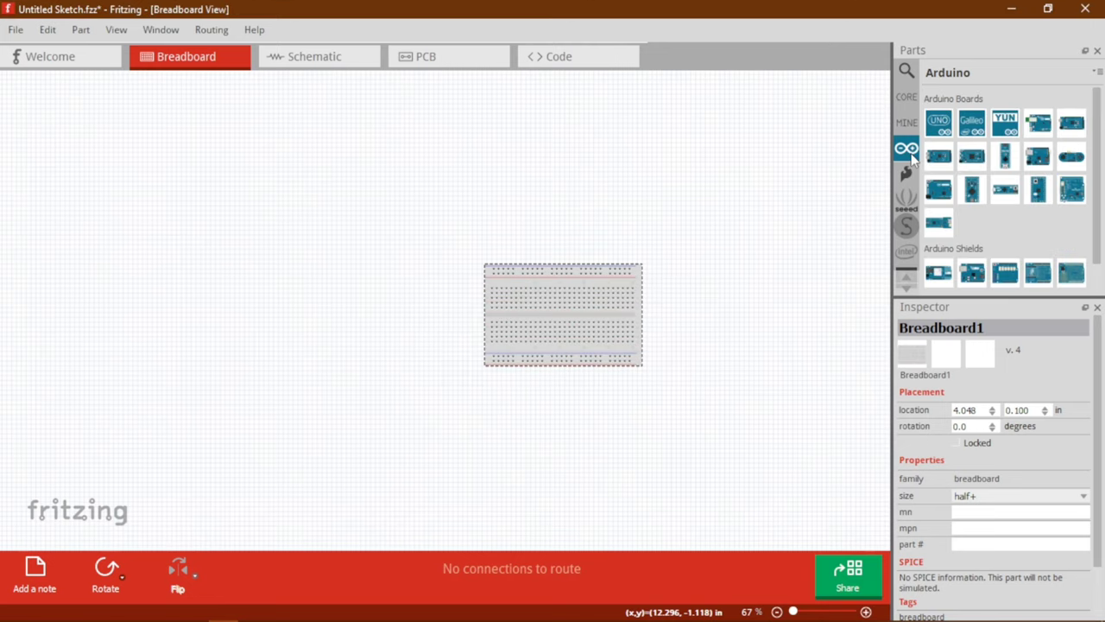
pyautogui.moveTo(940, 128)
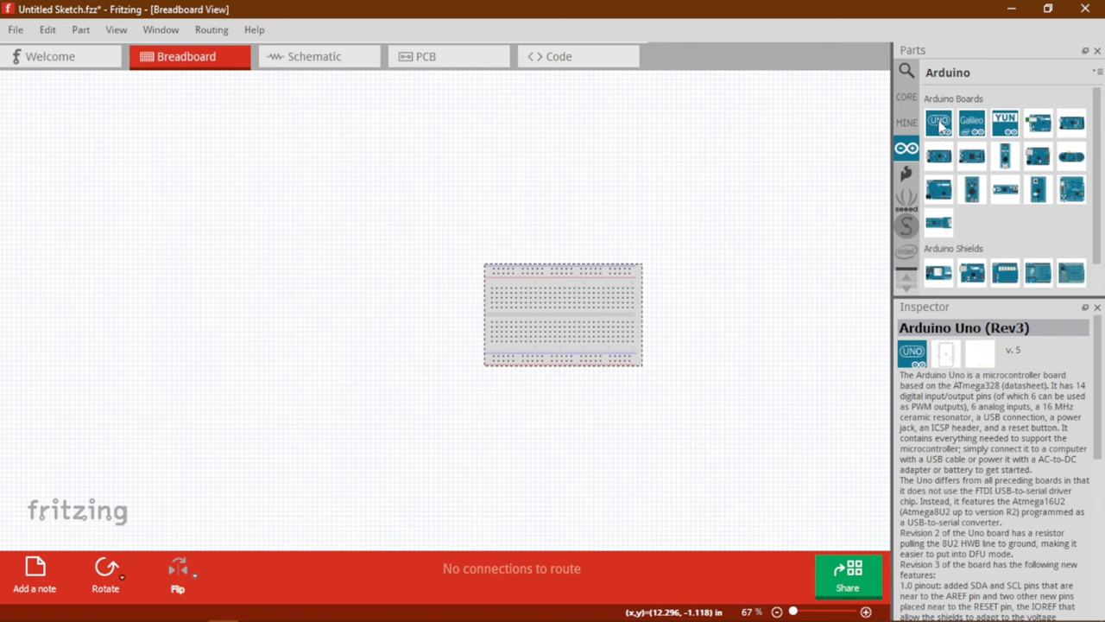
pyautogui.moveTo(941, 125); pyautogui.dragTo(357, 318)
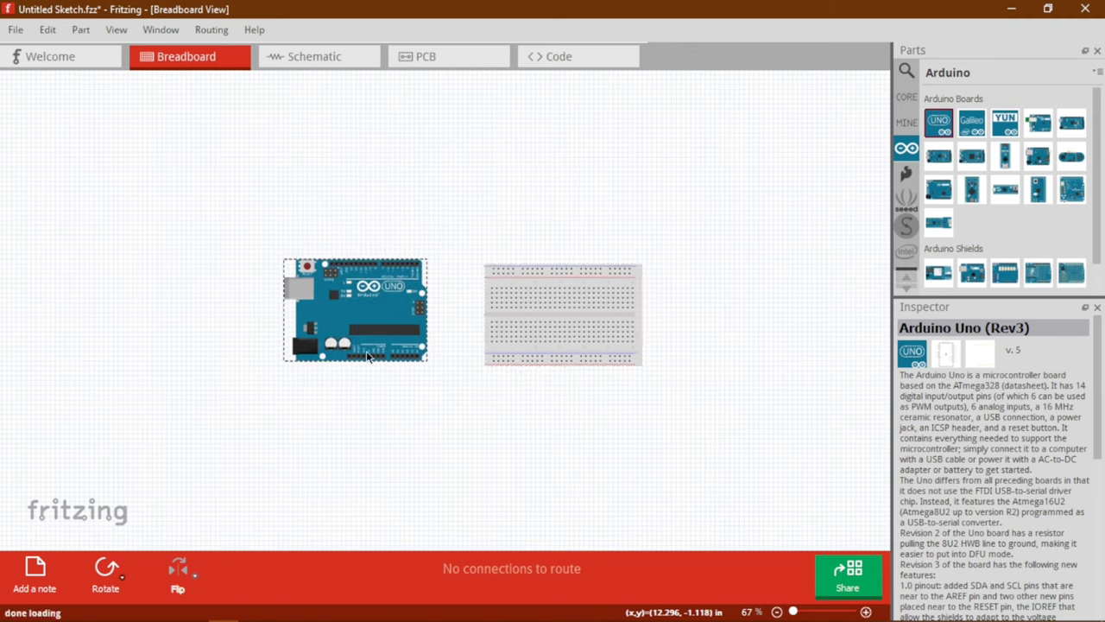
pyautogui.keyDown('ctrl'); pyautogui.scroll(2, 409, 379); pyautogui.keyUp('ctrl')
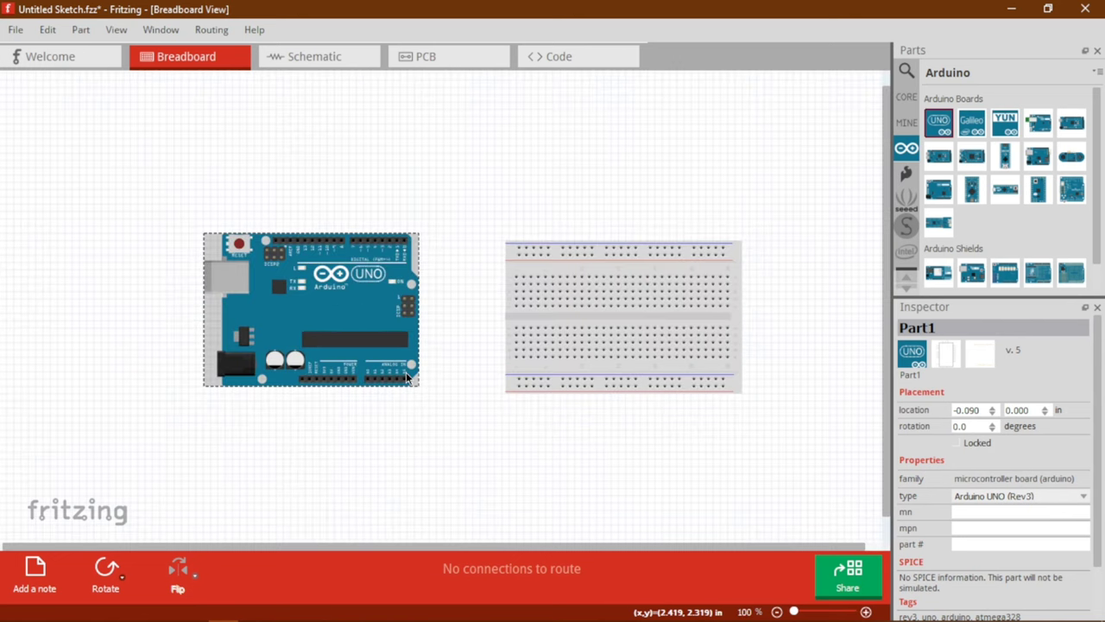
pyautogui.moveTo(428, 420); pyautogui.dragTo(410, 413)
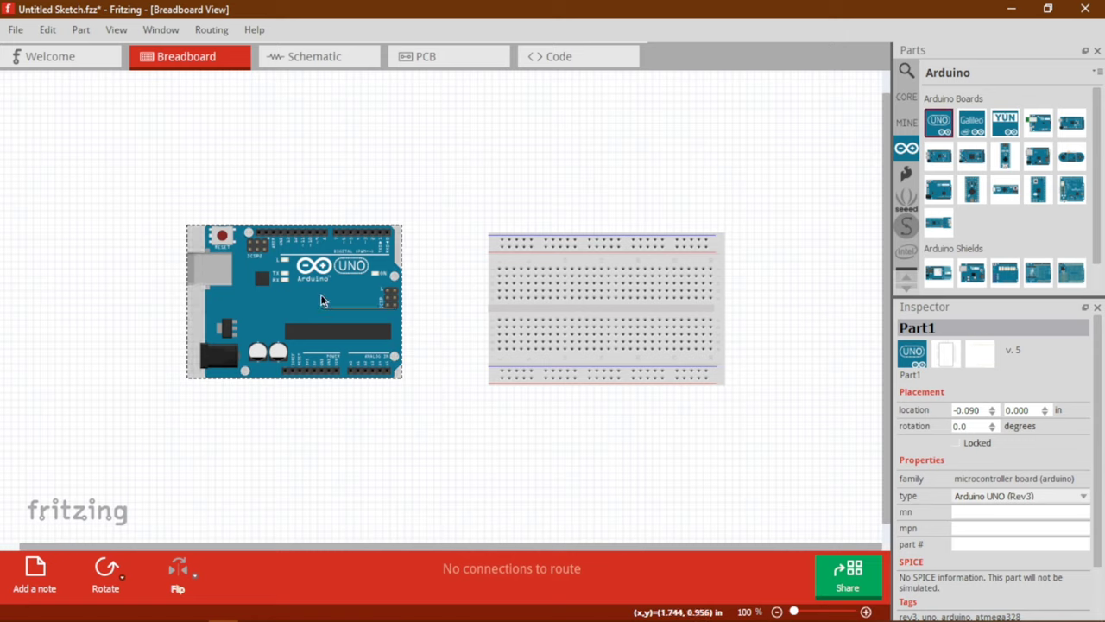
pyautogui.moveTo(329, 304); pyautogui.dragTo(373, 311)
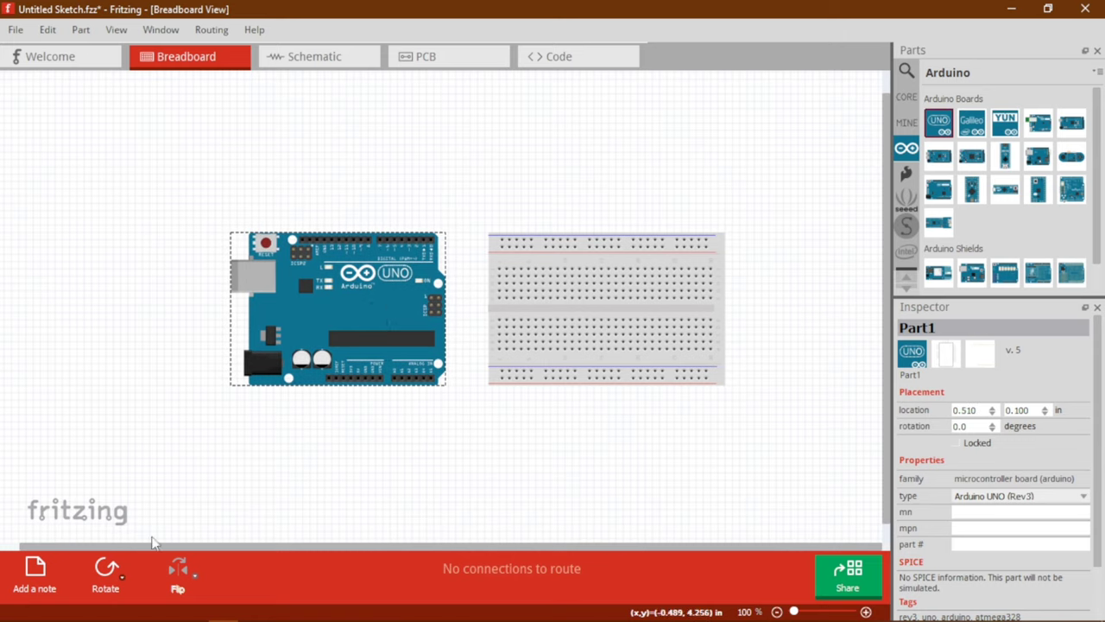
# Rotate the Arduino Uno to 90 degrees and bring it and the breadboard closer together, with the breadboard at about 3.65 in, 0.2 in.
pyautogui.click(116, 569)
pyautogui.click(117, 569)
pyautogui.click(117, 569)
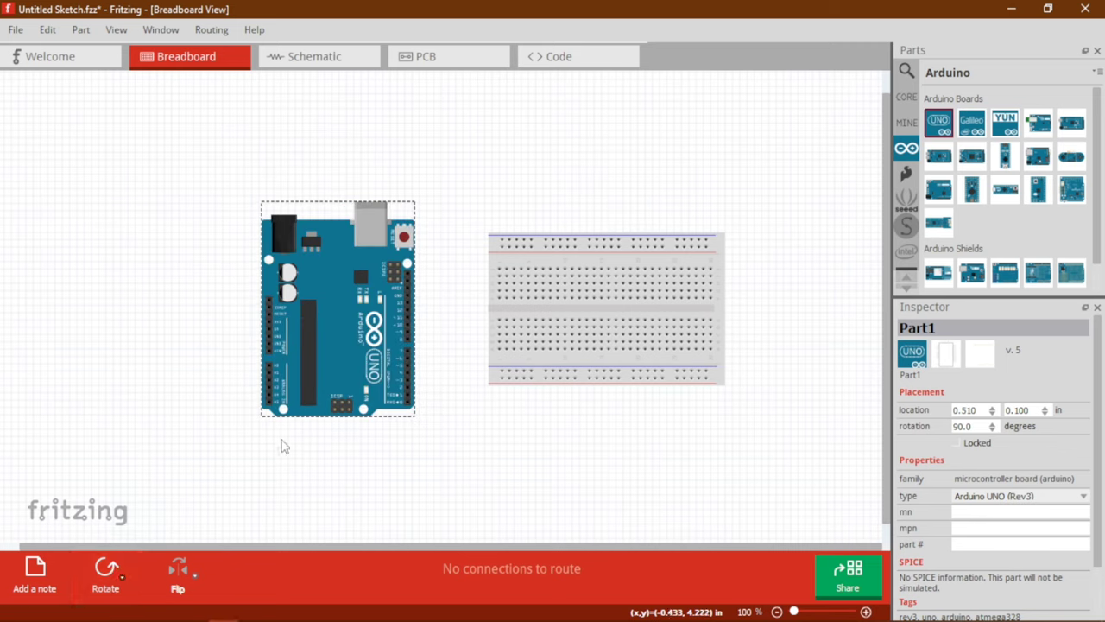
pyautogui.moveTo(339, 341); pyautogui.dragTo(366, 349)
pyautogui.moveTo(552, 314); pyautogui.dragTo(522, 323)
# Place a red LED from the core output parts on the breadboard, with its legs in row J, columns 15 and 16.
pyautogui.click(907, 96)
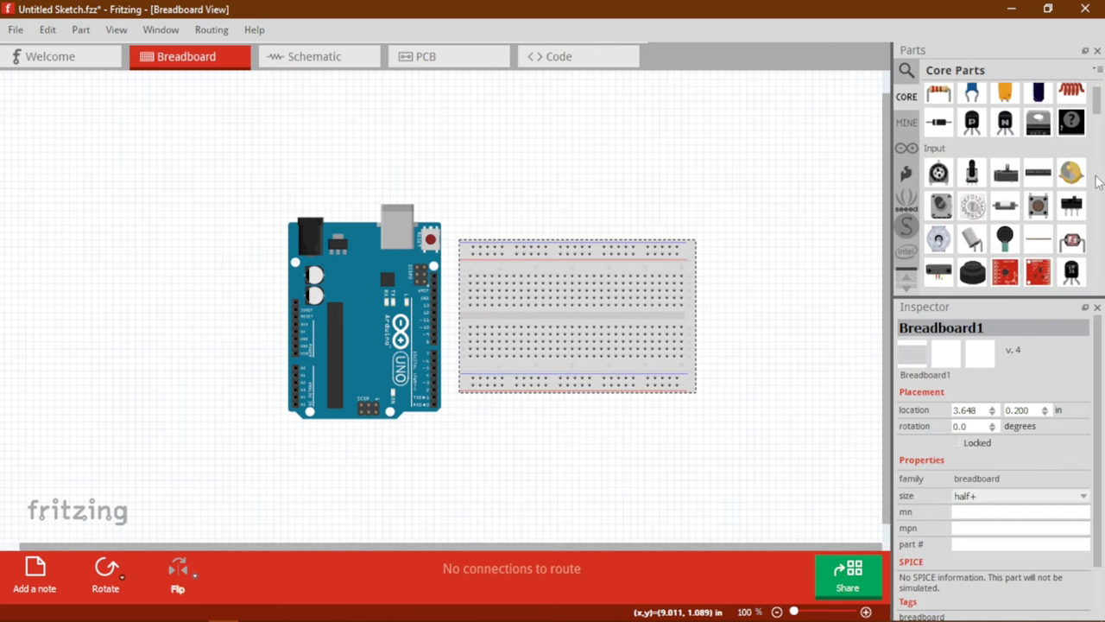
pyautogui.scroll(-2, 1010, 212)
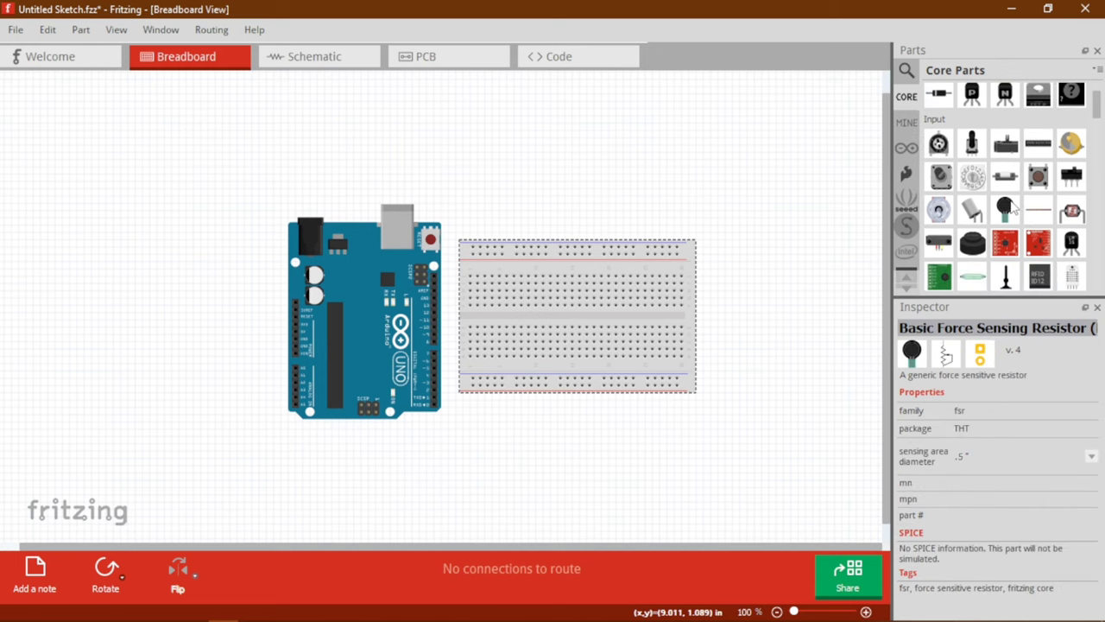
pyautogui.scroll(-3, 1012, 215)
pyautogui.moveTo(938, 210); pyautogui.dragTo(579, 252)
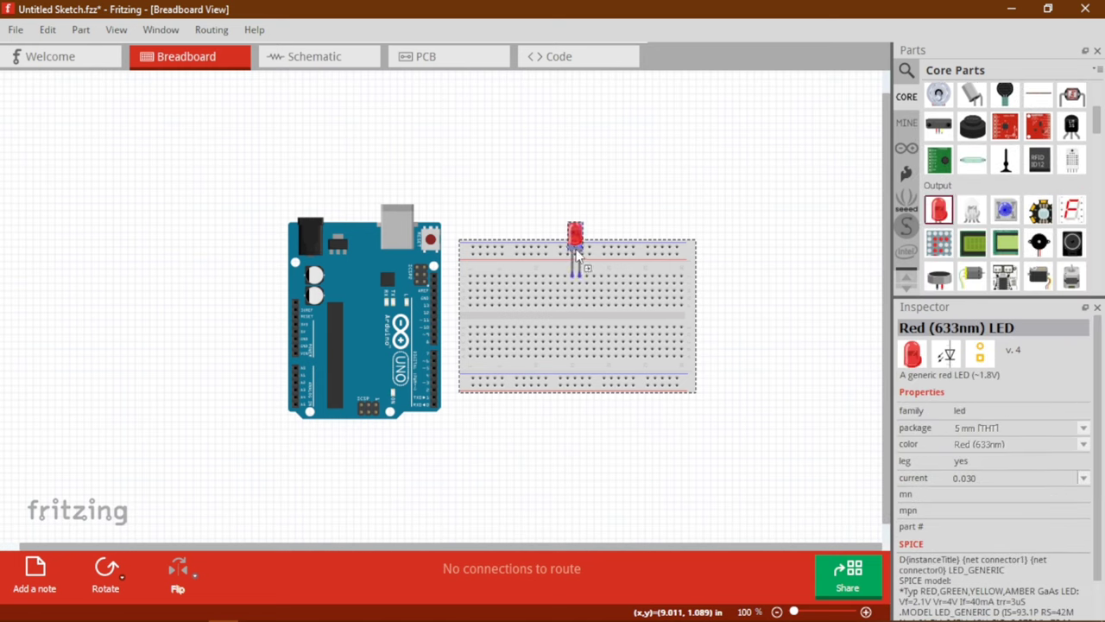
pyautogui.moveTo(580, 251); pyautogui.dragTo(578, 251)
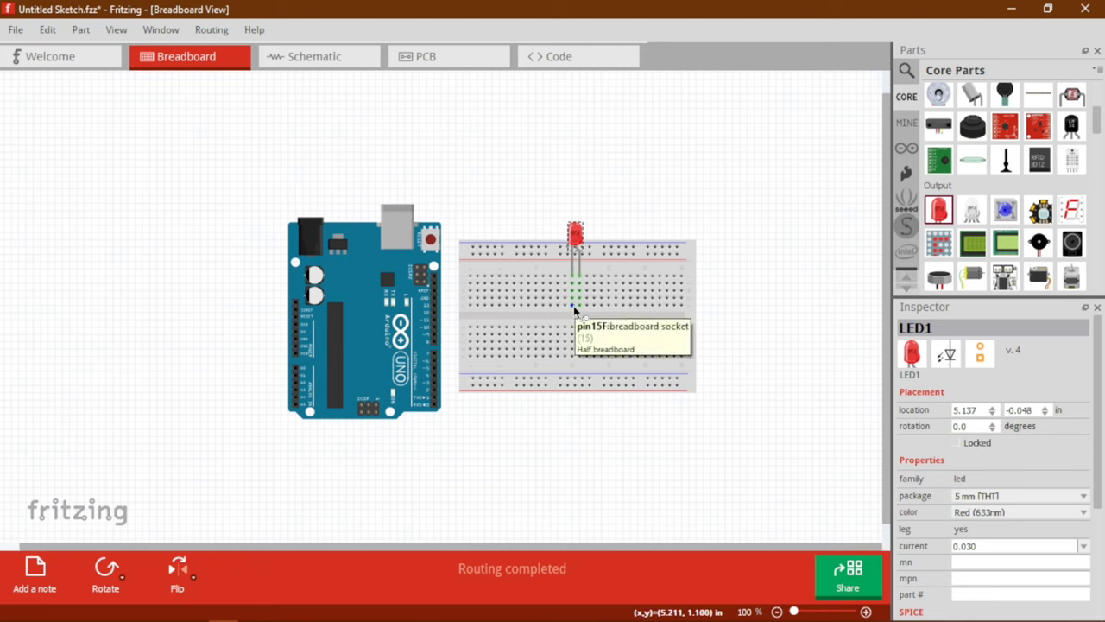
# Wire the LED's column 15 to the Arduino's GND beside pin 13 and its column 16 to digital pin 13.
pyautogui.moveTo(574, 306); pyautogui.dragTo(437, 302)
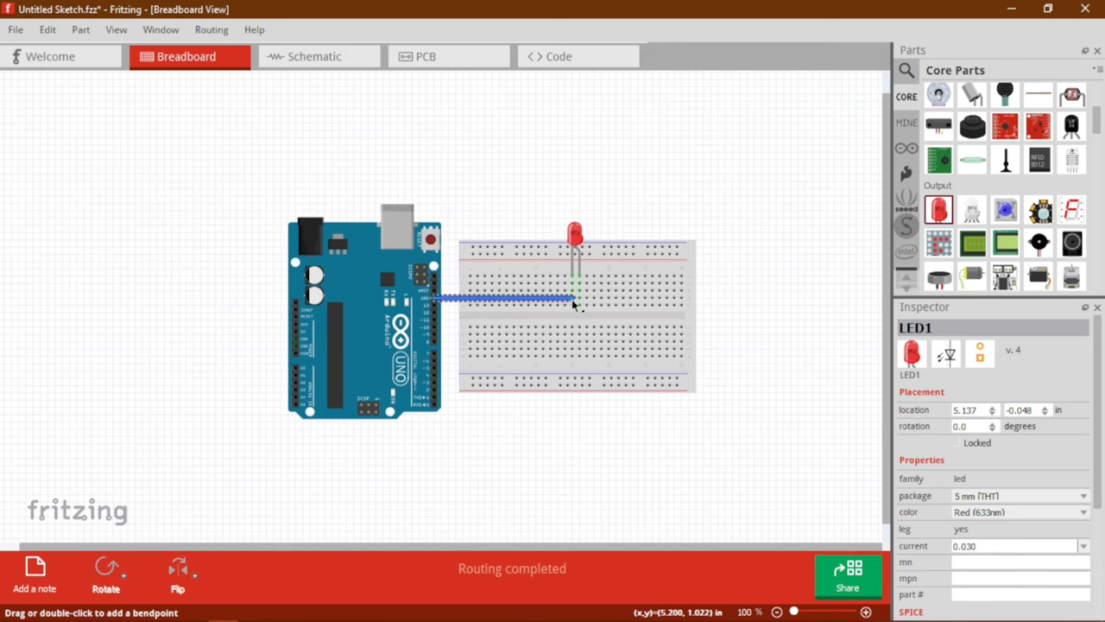
pyautogui.keyDown('ctrl'); pyautogui.scroll(5, 587, 285); pyautogui.keyUp('ctrl')
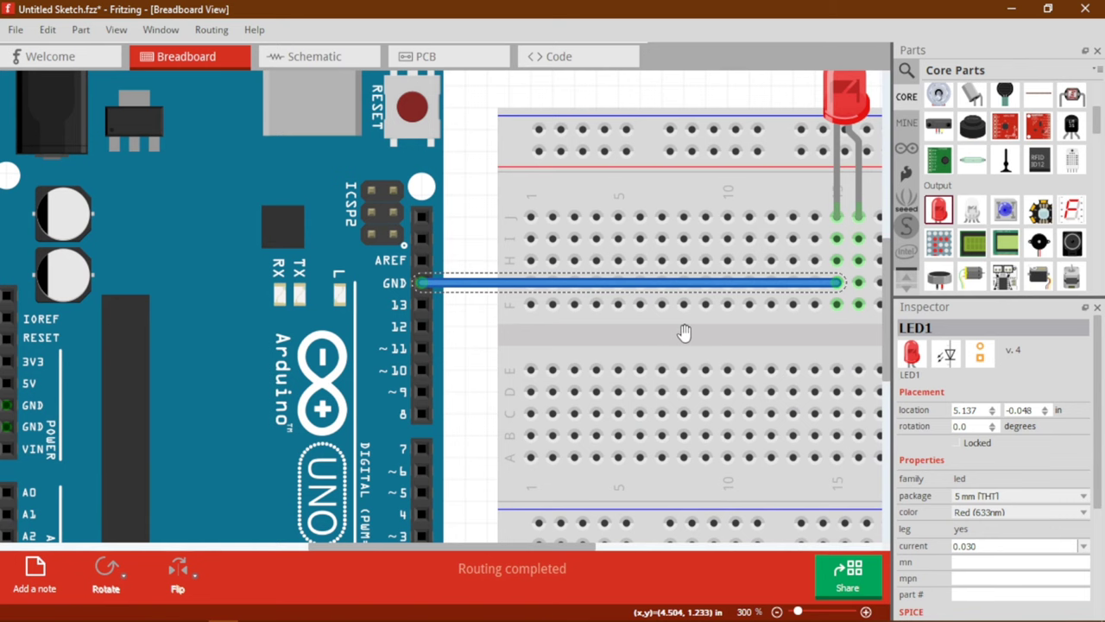
pyautogui.hscroll(5, 562, 329)
pyautogui.scroll(2, 424, 347)
pyautogui.hscroll(2, 424, 347)
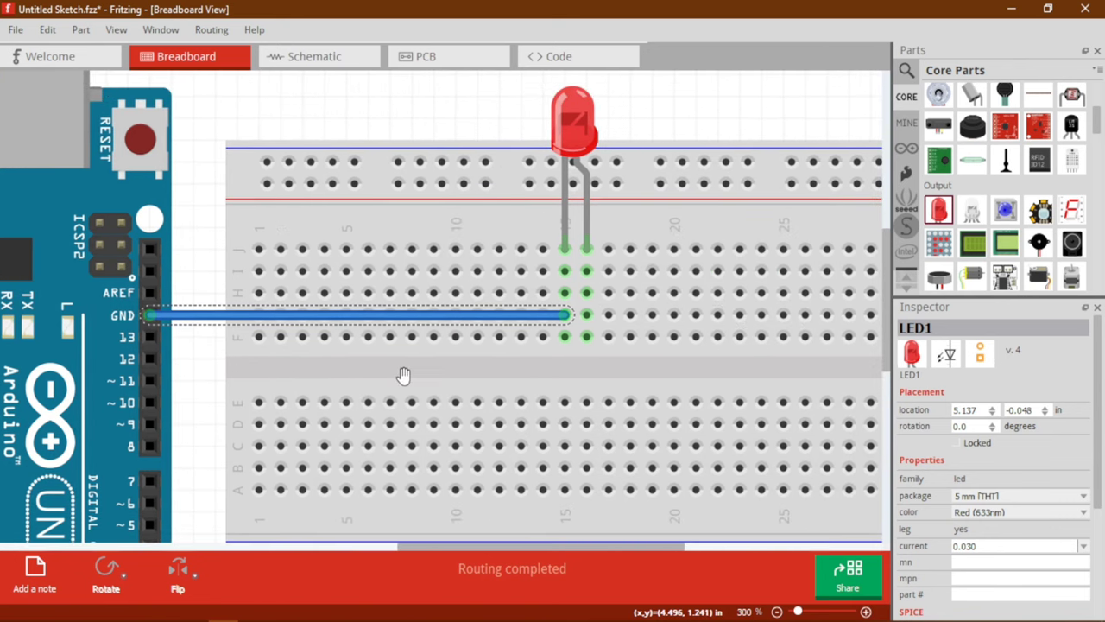
pyautogui.scroll(1, 402, 375)
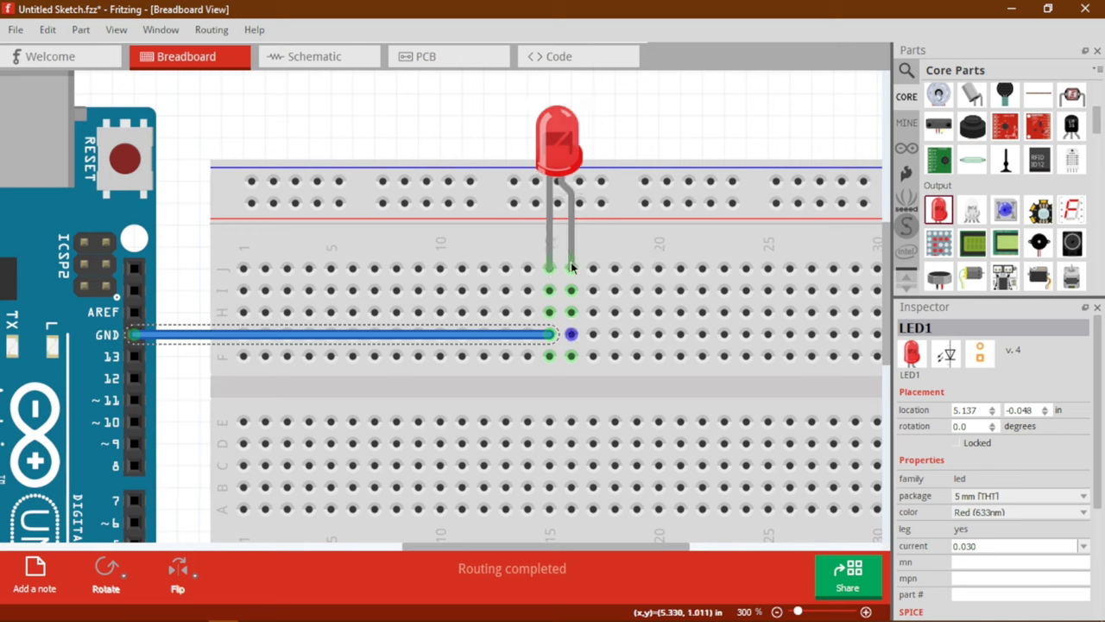
pyautogui.moveTo(571, 334); pyautogui.dragTo(139, 361)
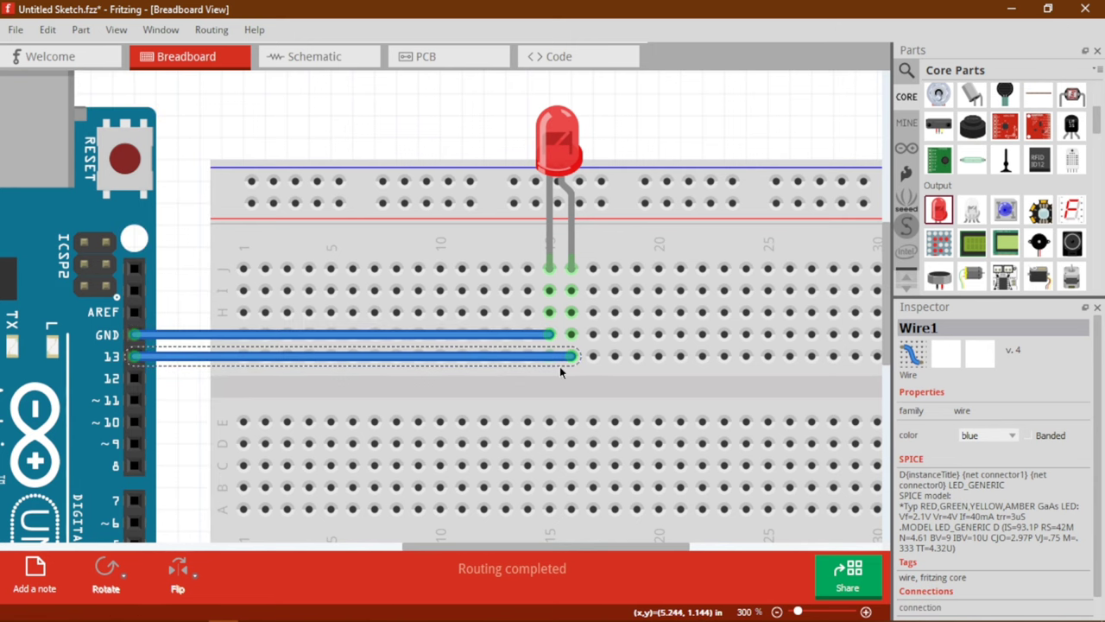
pyautogui.keyDown('ctrl'); pyautogui.scroll(-3, 560, 371); pyautogui.keyUp('ctrl')
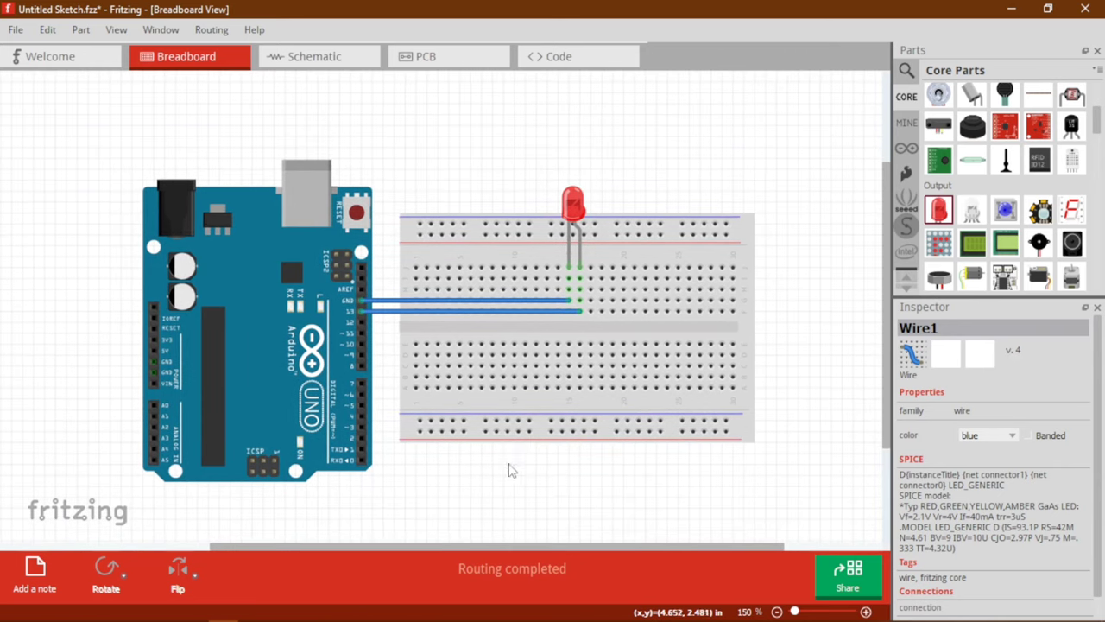
# Change the color of the wire between the Arduino's GND and the LED to black.
pyautogui.click(383, 341)
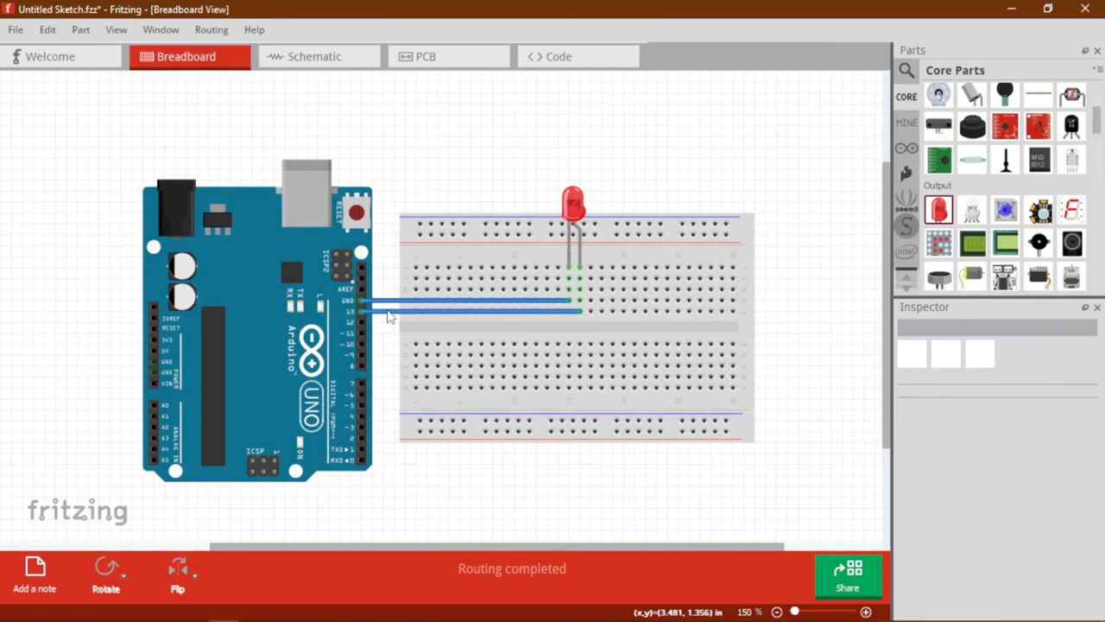
pyautogui.click(389, 304)
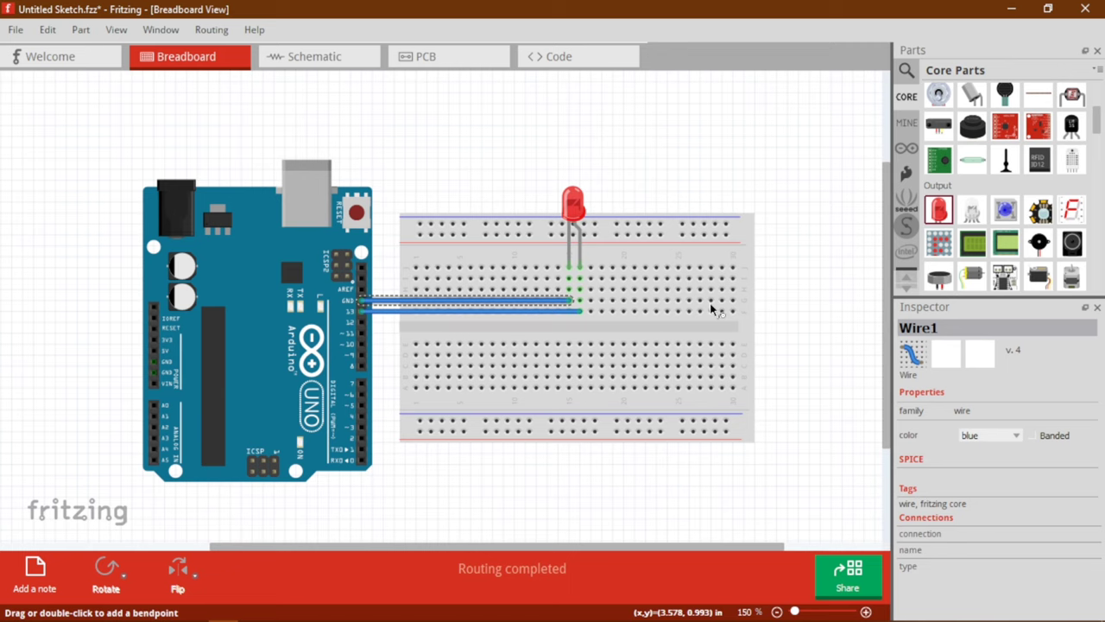
pyautogui.click(1017, 436)
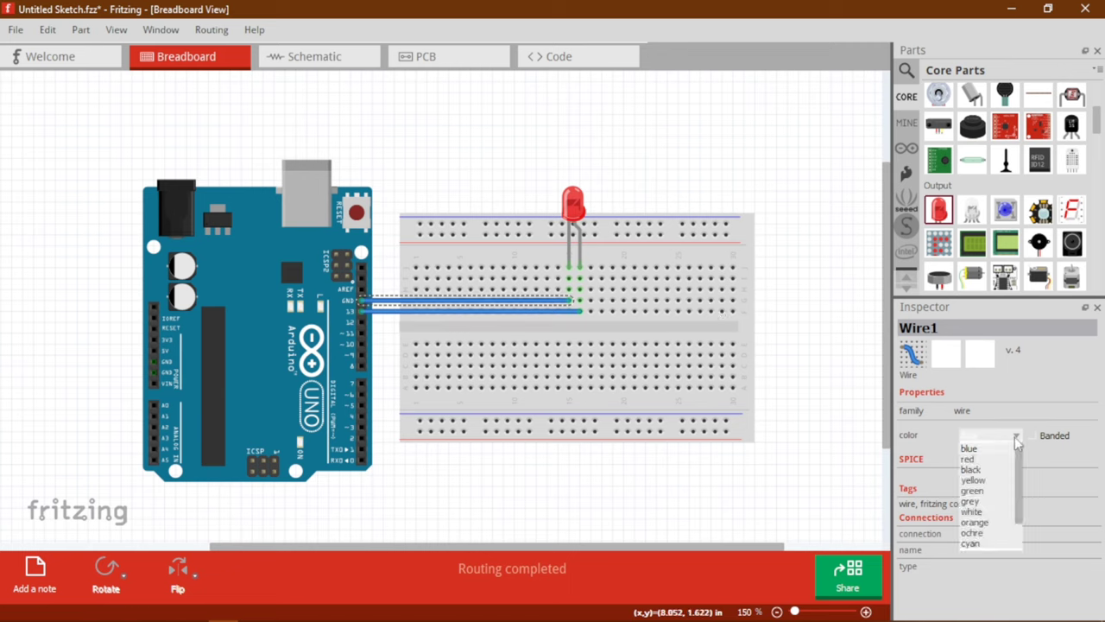
pyautogui.click(976, 469)
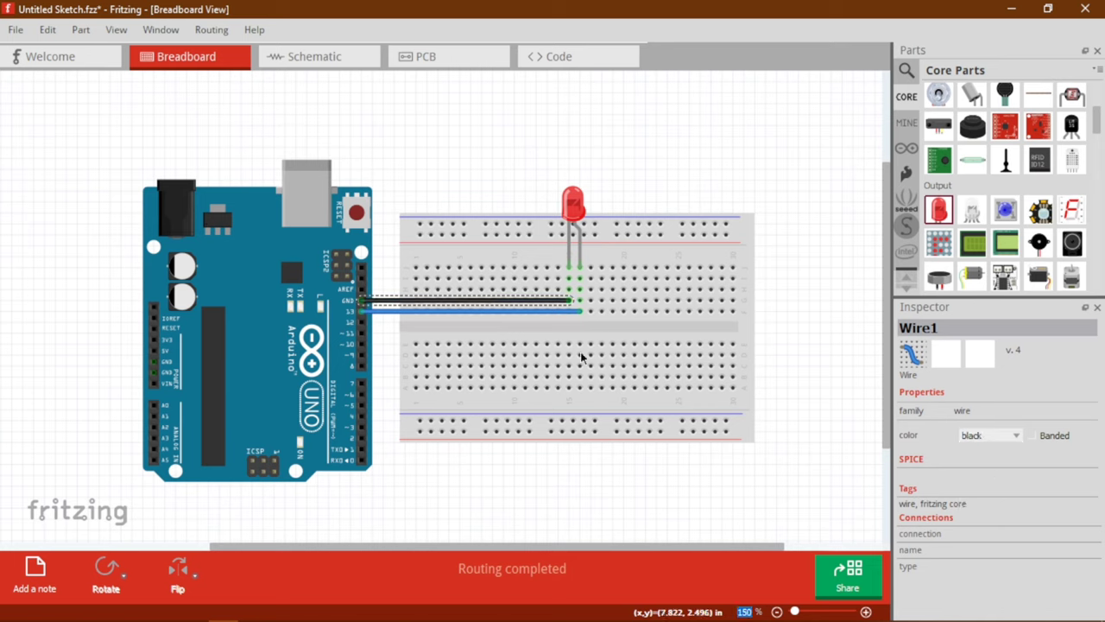
# Change the color of the wire between Arduino pin 13 and the LED to red.
pyautogui.click(551, 312)
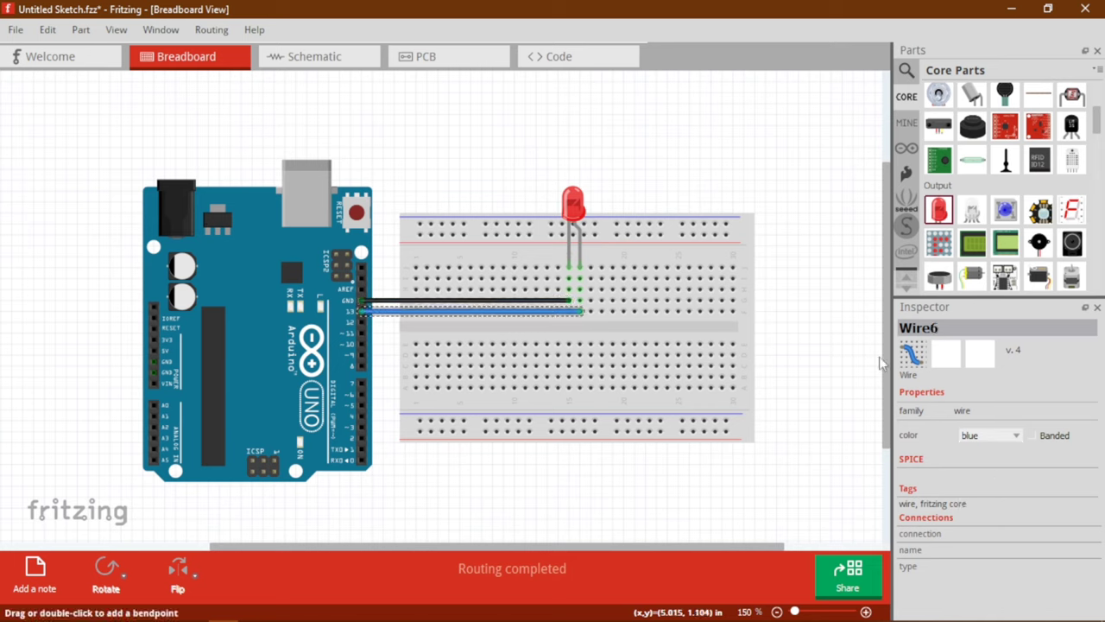
pyautogui.click(988, 436)
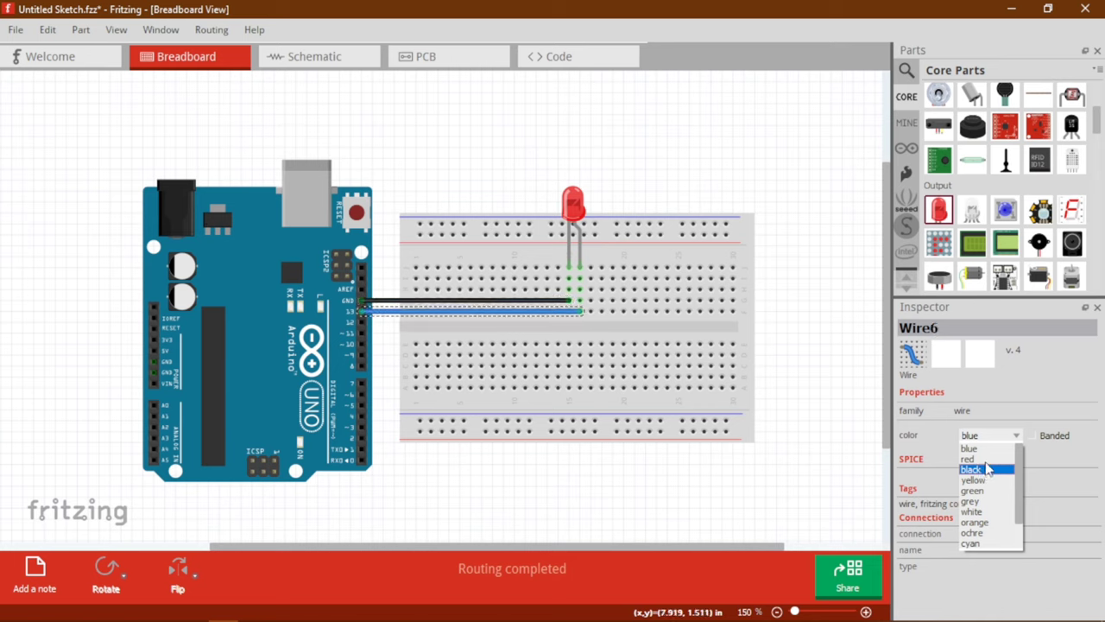
pyautogui.click(974, 458)
pyautogui.click(524, 466)
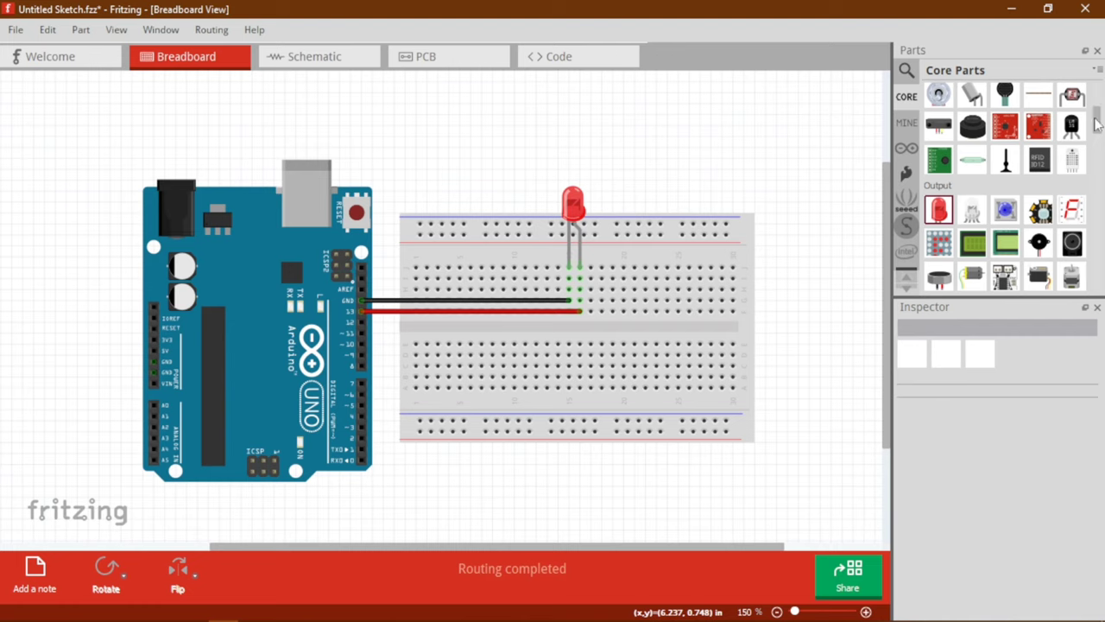
# Place a 220Ω resistor across breadboard columns 11 and 15 in row I, and move the black GND wire's end to column 11.
pyautogui.moveTo(1097, 124); pyautogui.dragTo(1097, 102)
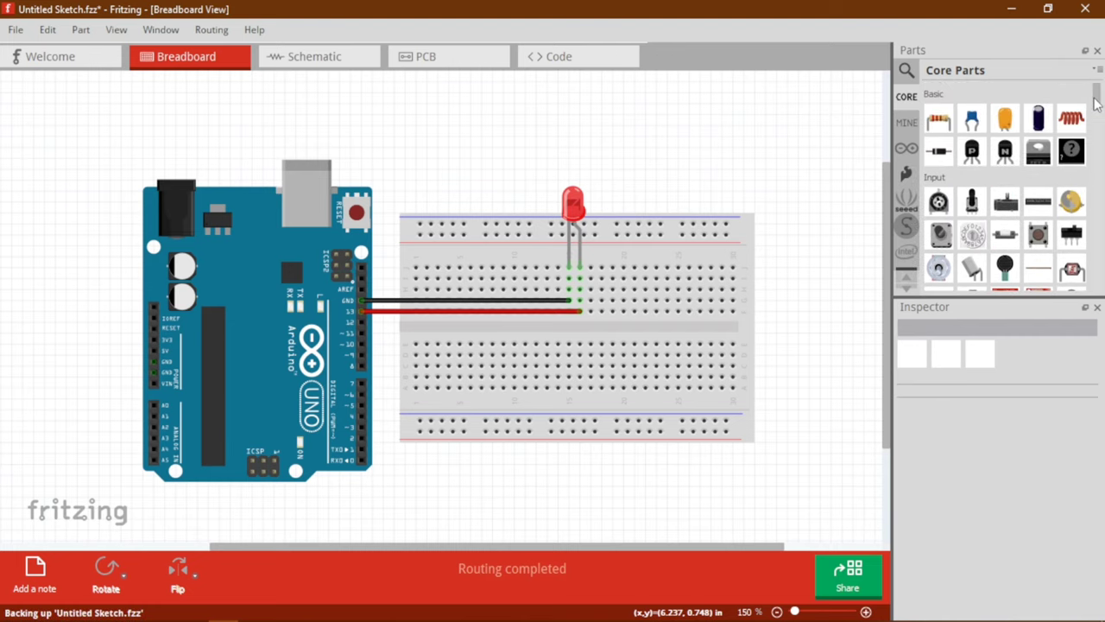
pyautogui.moveTo(938, 119); pyautogui.dragTo(548, 286)
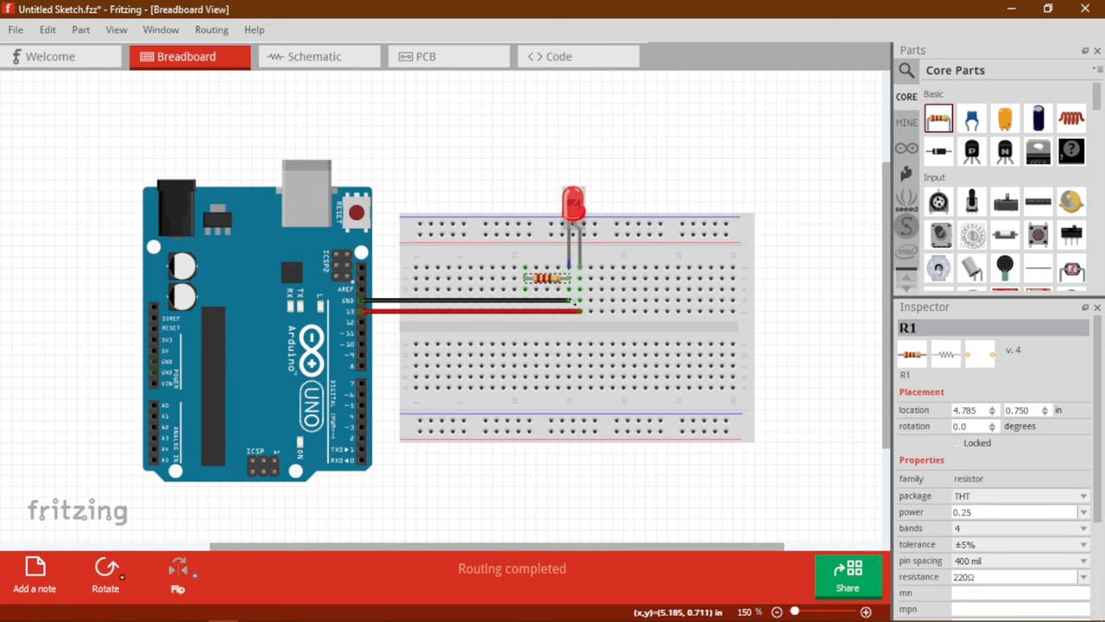
pyautogui.moveTo(547, 306); pyautogui.dragTo(526, 306)
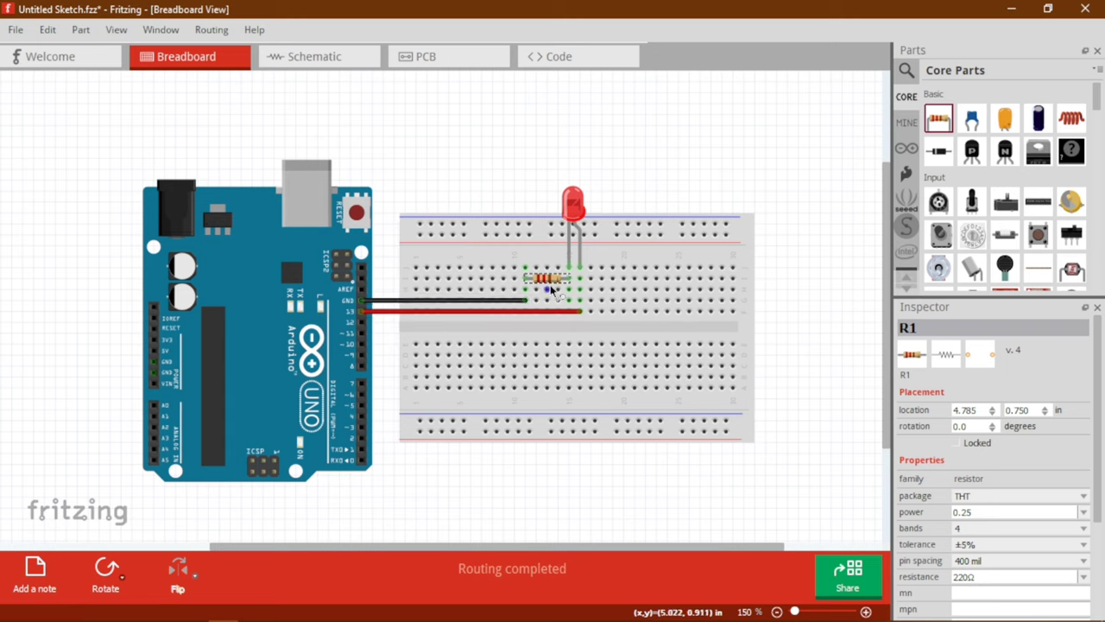
pyautogui.moveTo(553, 288); pyautogui.dragTo(550, 294)
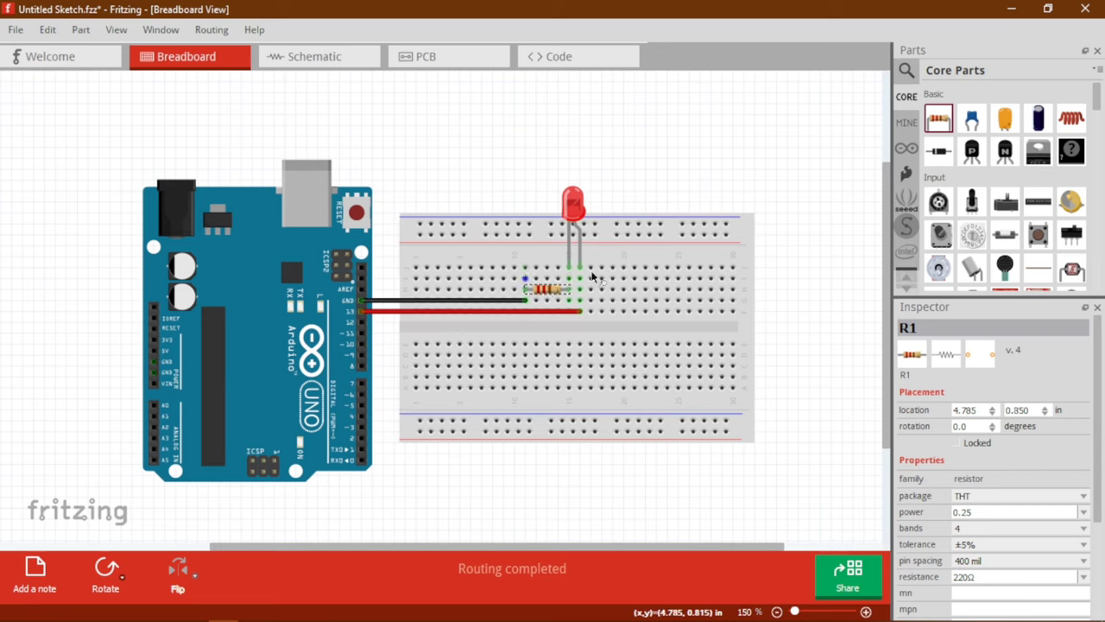
pyautogui.hotkey('ctrl', 'z')
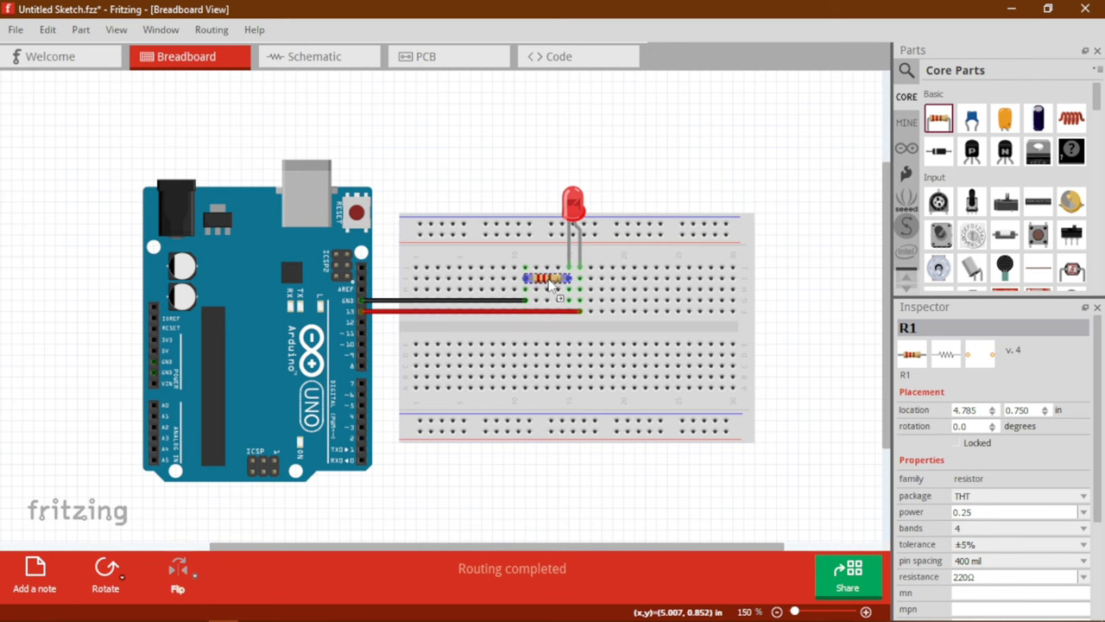
pyautogui.hotkey('ctrl', '+')
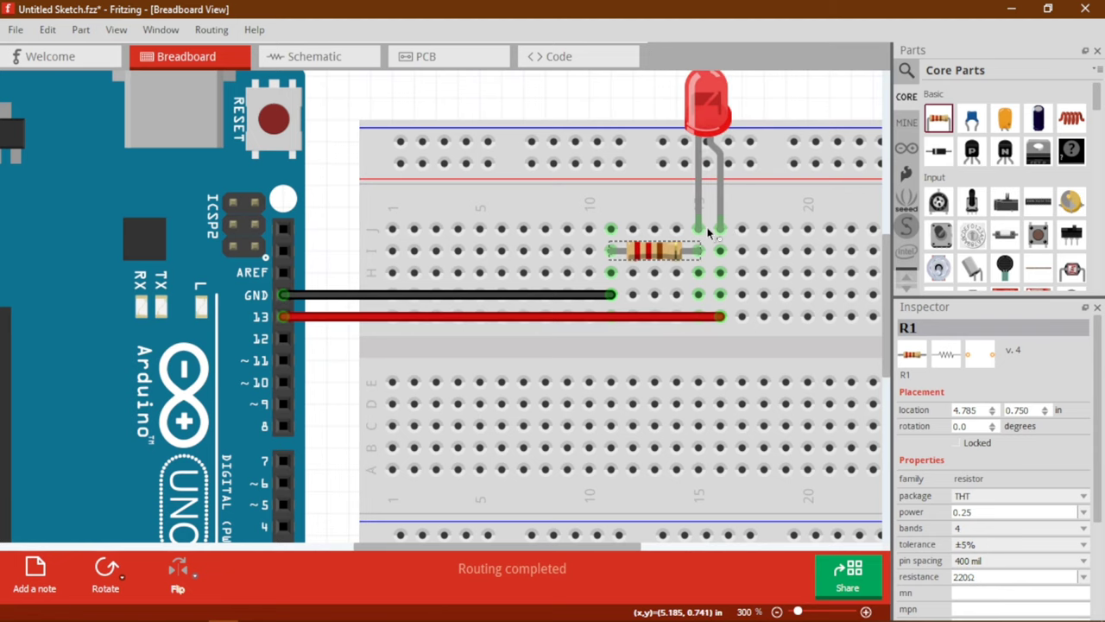
pyautogui.keyDown('ctrl'); pyautogui.scroll(-5, 743, 316); pyautogui.keyUp('ctrl')
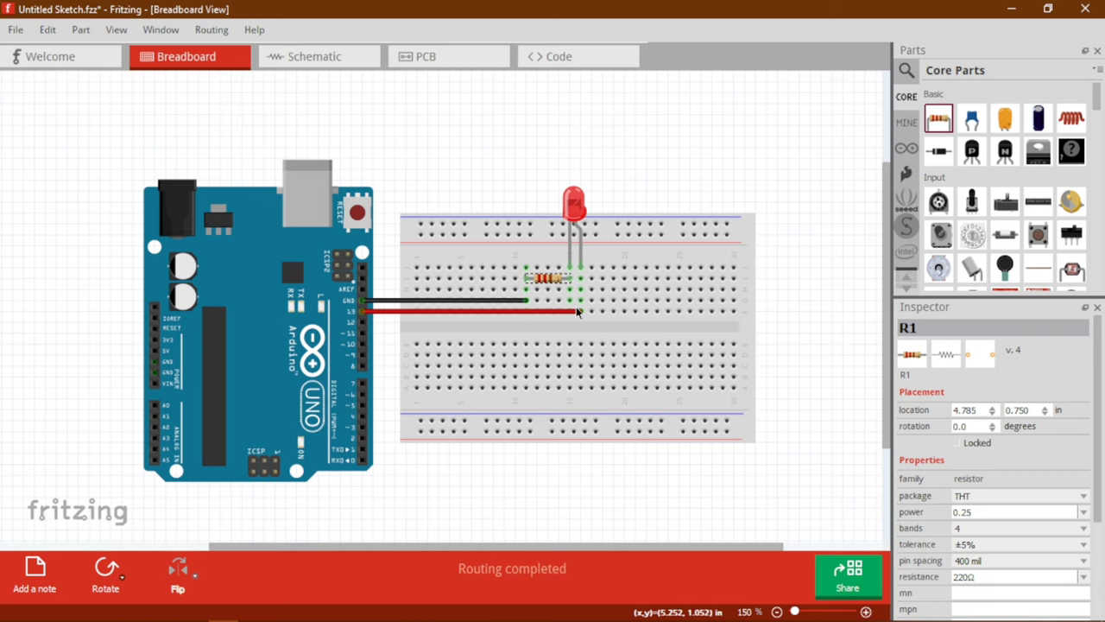
pyautogui.moveTo(543, 168)
pyautogui.mouseDown()
pyautogui.moveTo(523, 168)
pyautogui.moveTo(536, 161)
pyautogui.mouseUp()
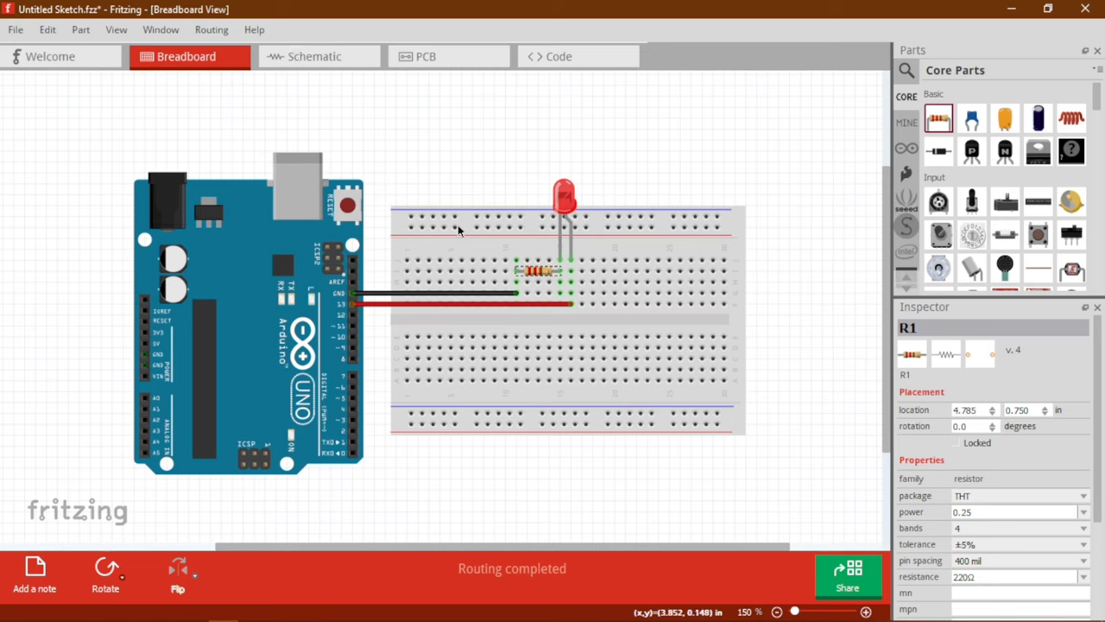
# In the schematic view, move the resistor to about 7.50 in, 4.26 in and the LED above it at about 7.56 in, 3.30 in.
pyautogui.click(335, 68)
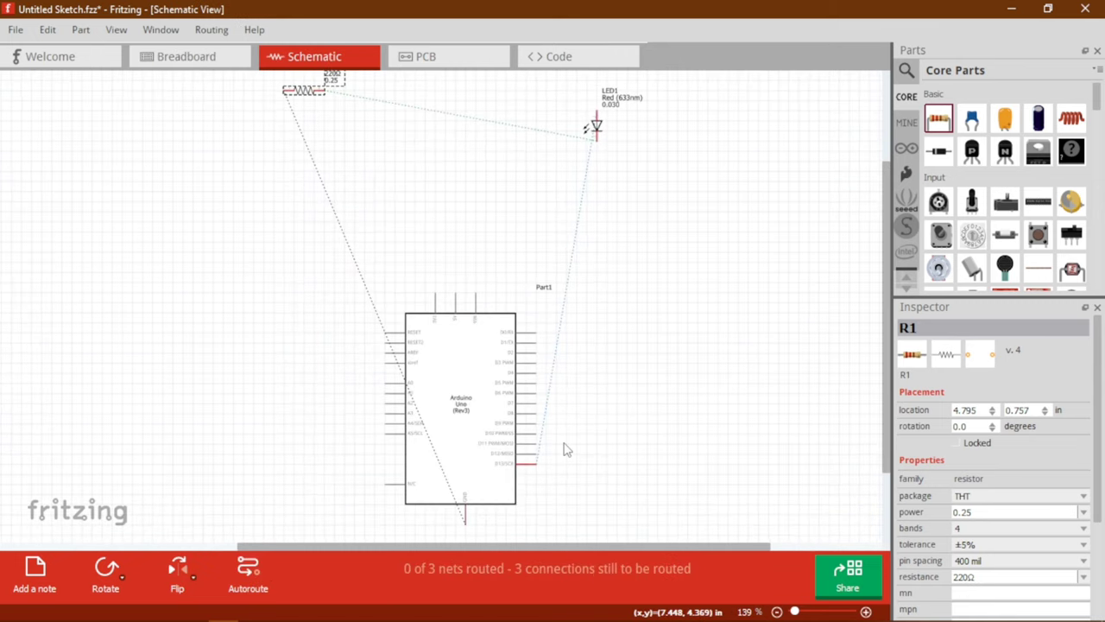
pyautogui.moveTo(567, 437); pyautogui.dragTo(563, 447)
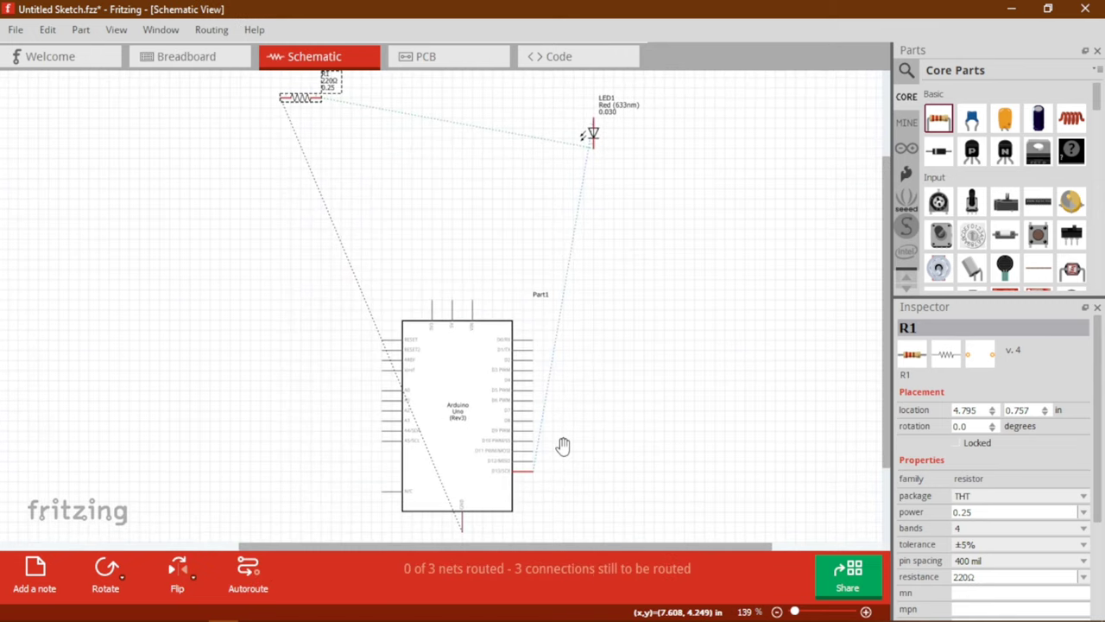
pyautogui.moveTo(303, 100); pyautogui.dragTo(576, 458)
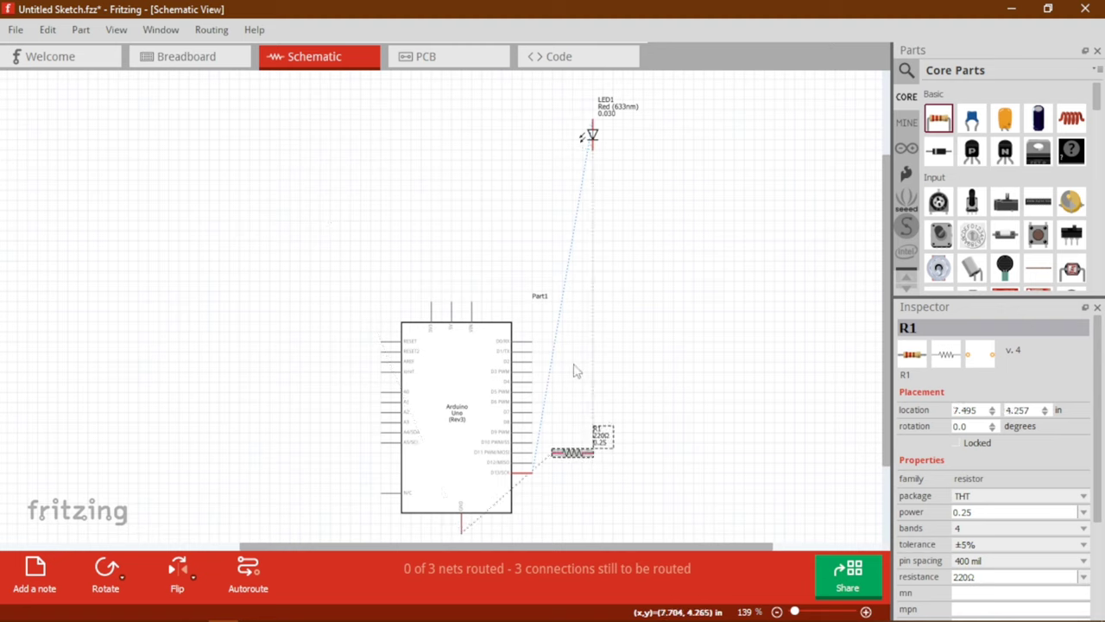
pyautogui.click(592, 141)
pyautogui.moveTo(595, 144); pyautogui.dragTo(580, 375)
# Rotate the schematic resistor to -90 degrees and align it vertically beneath the LED, at about 7.50 in, 4.26 in.
pyautogui.keyDown('ctrl'); pyautogui.scroll(3, 615, 400); pyautogui.keyUp('ctrl')
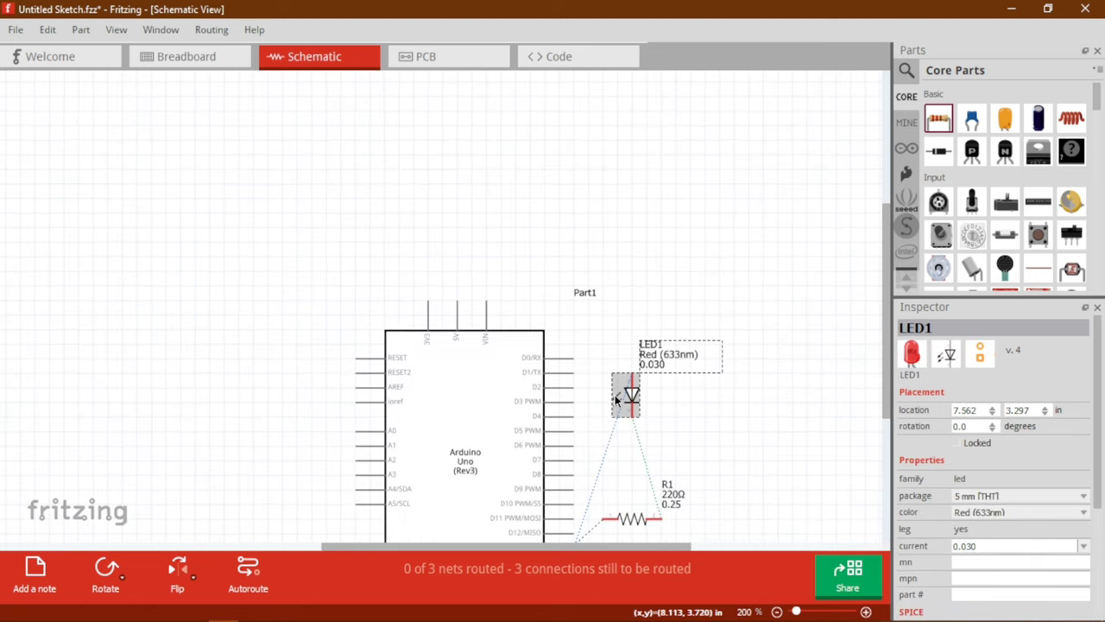
pyautogui.keyDown('ctrl'); pyautogui.scroll(2, 615, 394); pyautogui.keyUp('ctrl')
pyautogui.click(593, 372)
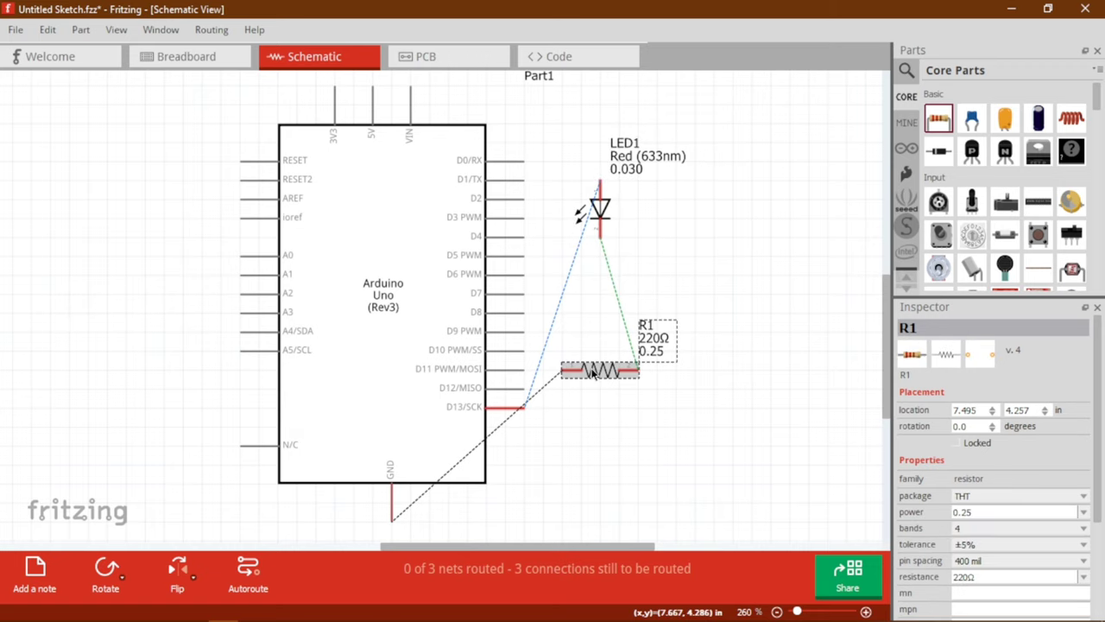
pyautogui.moveTo(592, 372); pyautogui.dragTo(572, 371)
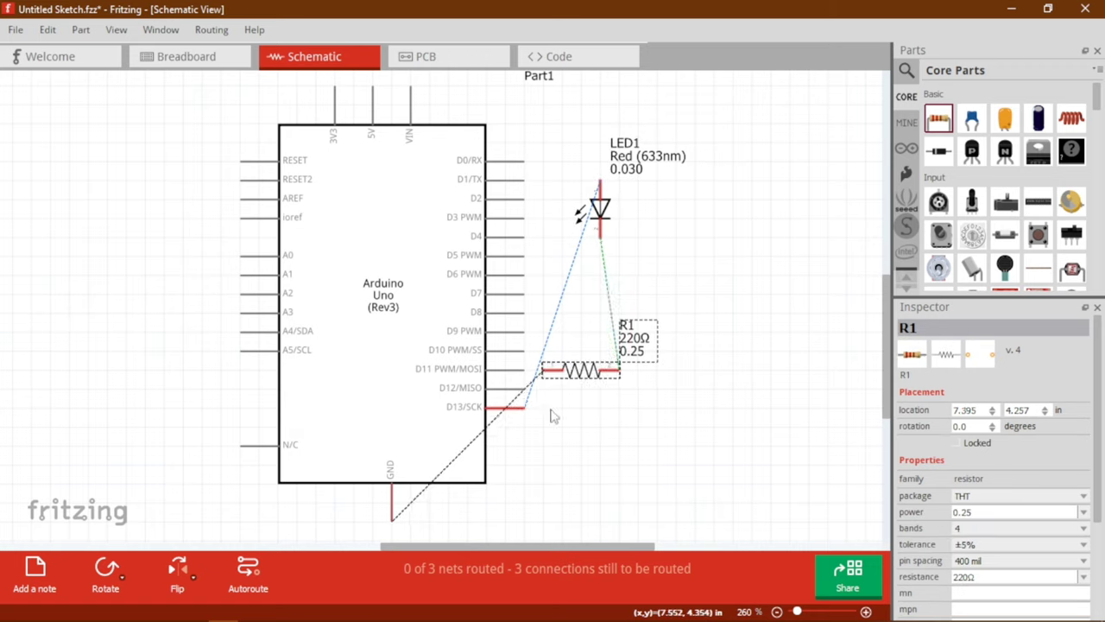
pyautogui.click(108, 568)
pyautogui.moveTo(575, 380); pyautogui.dragTo(601, 380)
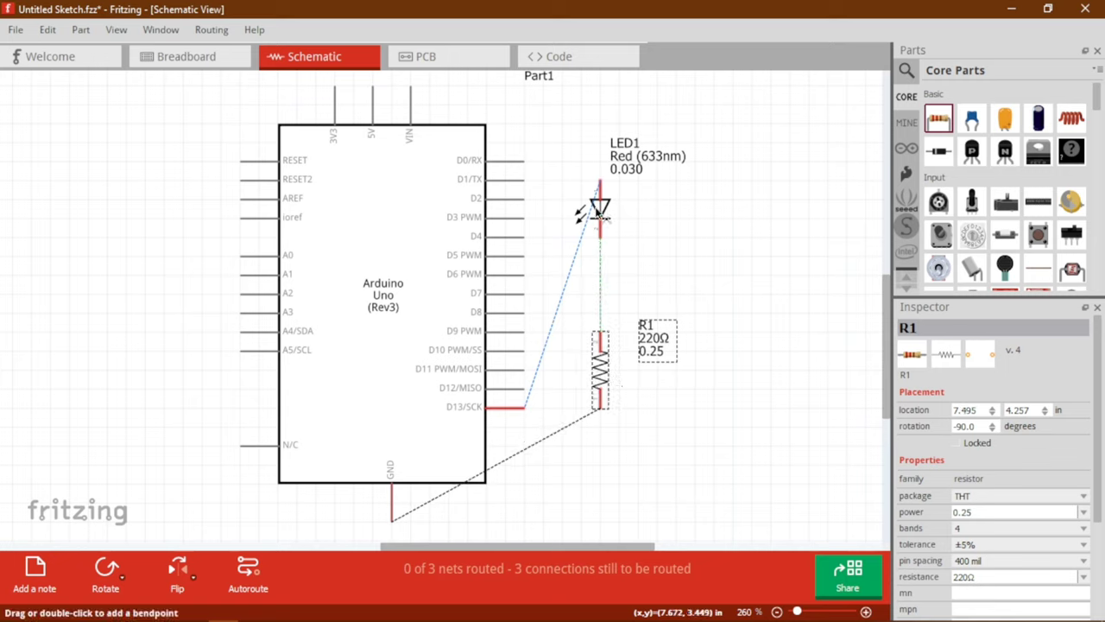
# Route the pending connection between the Arduino's D13/SCK pin and the LED's upper terminal, and select the LED.
pyautogui.click(596, 192)
pyautogui.doubleClick(595, 186)
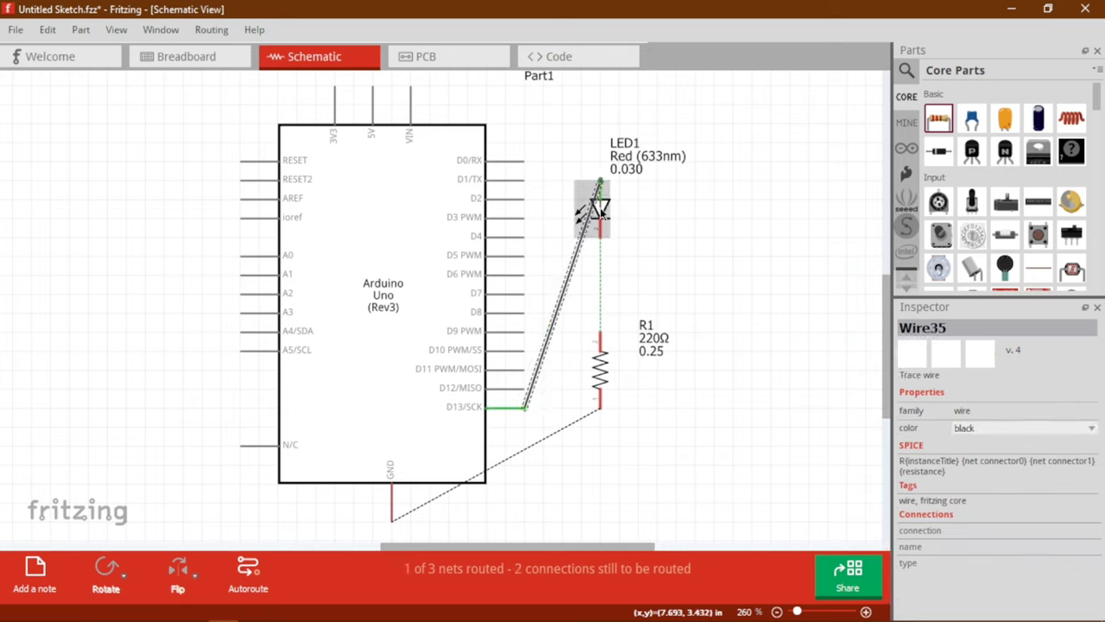
pyautogui.click(600, 207)
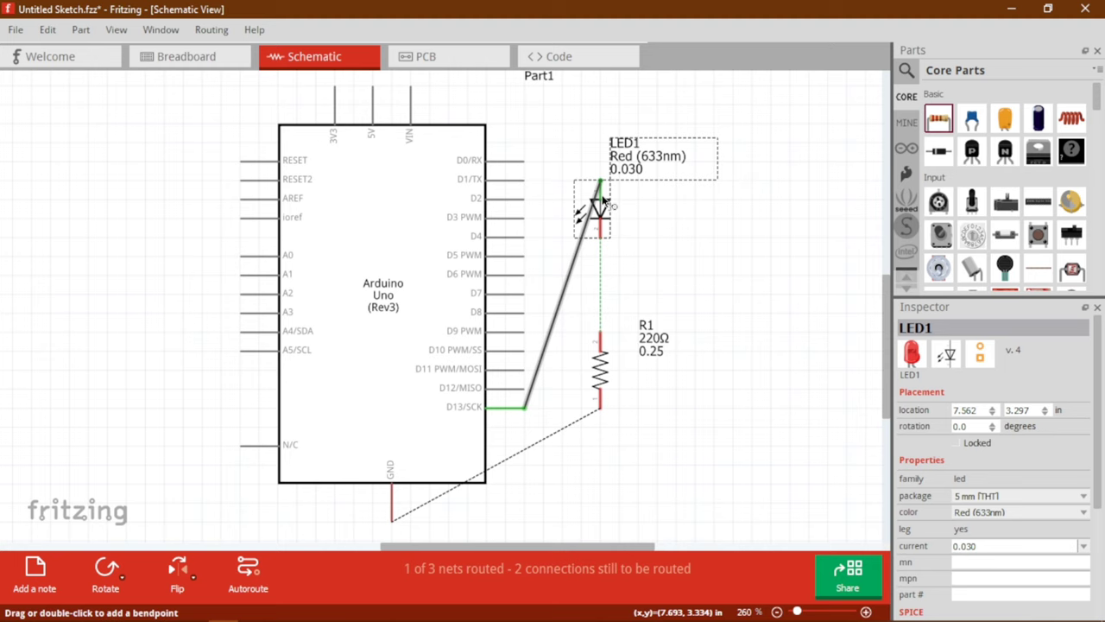
# Nudge the schematic LED up to 7.562 in, 3.197 in and the resistor up to 7.495 in, 4.157 in.
pyautogui.press('Up')
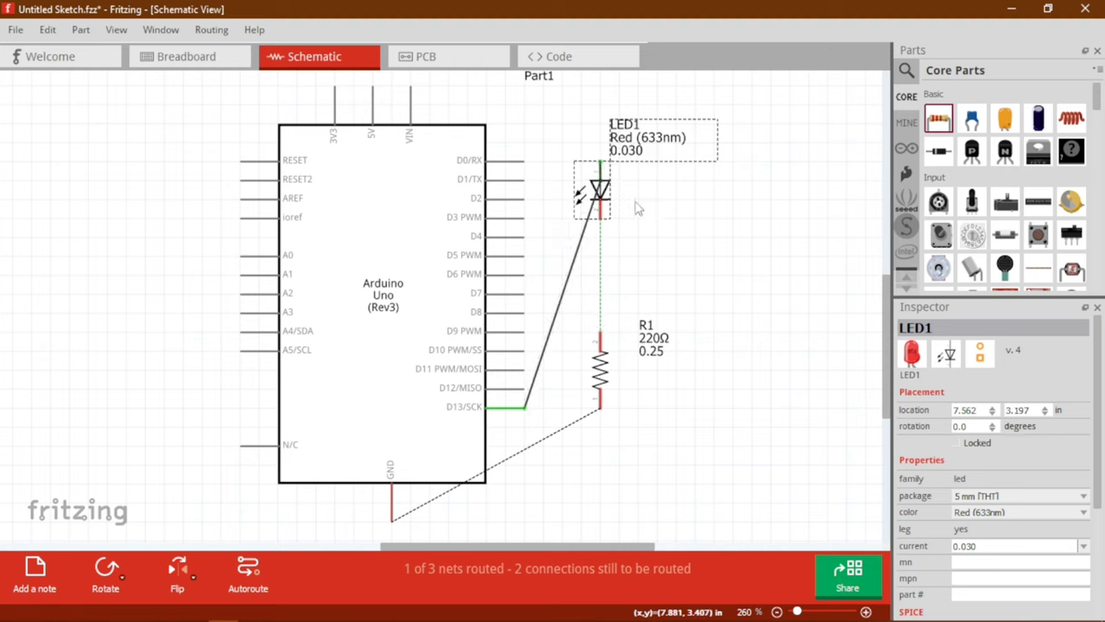
pyautogui.click(602, 359)
pyautogui.press('Up')
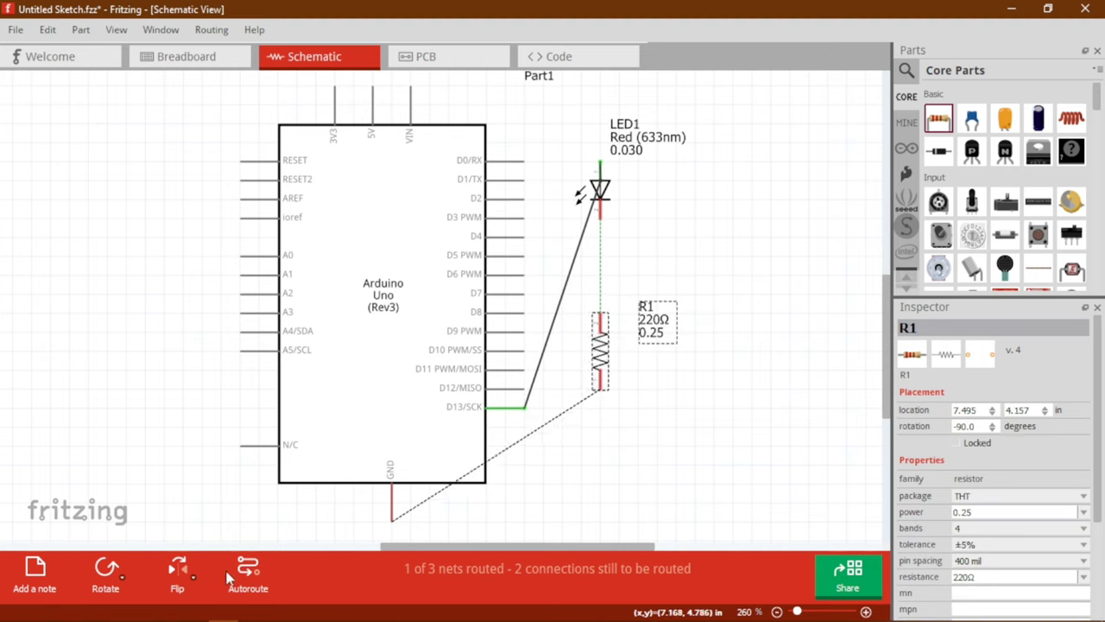
# Shift the LED's label slightly and move the resistor's label down beside its symbol.
pyautogui.click(645, 140)
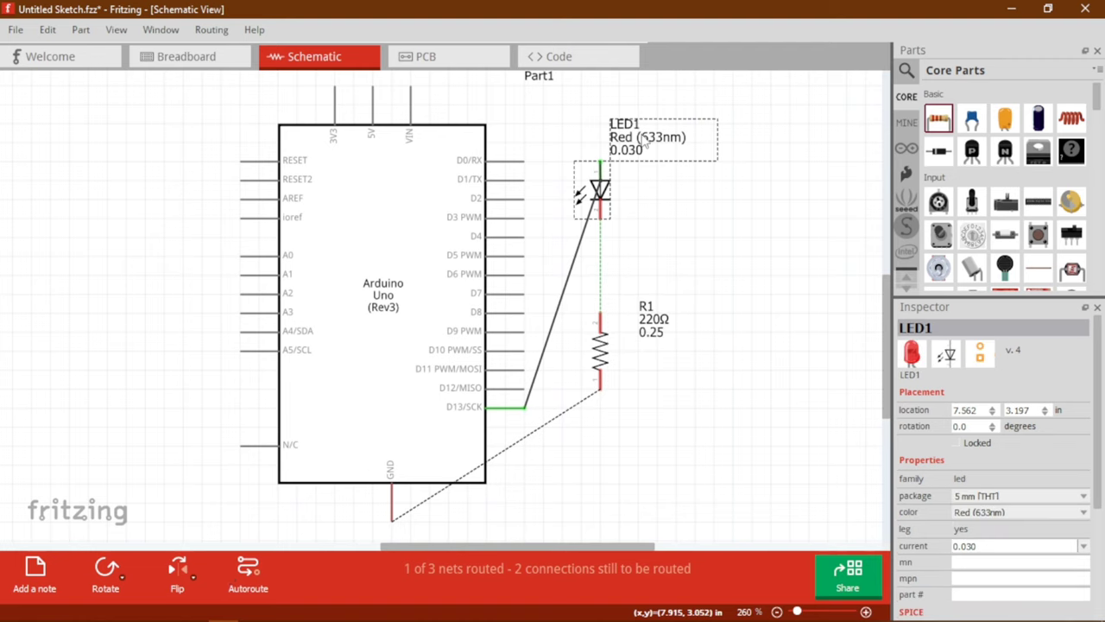
pyautogui.moveTo(644, 142)
pyautogui.mouseDown()
pyautogui.moveTo(637, 189)
pyautogui.moveTo(635, 135)
pyautogui.mouseUp()
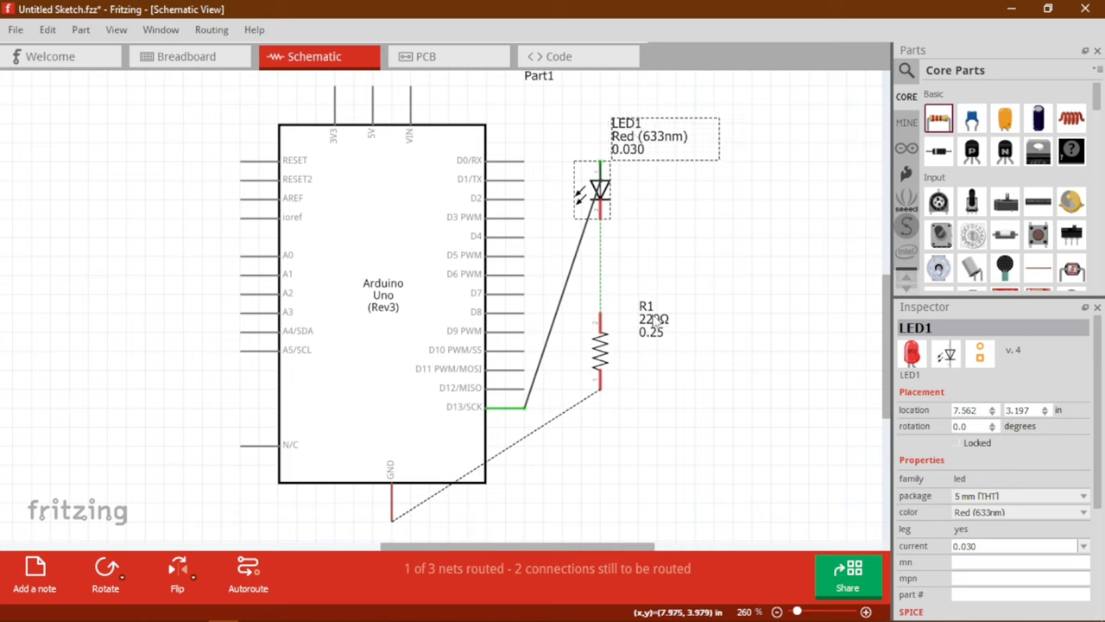
pyautogui.moveTo(656, 322)
pyautogui.mouseDown()
pyautogui.moveTo(630, 432)
pyautogui.moveTo(652, 358)
pyautogui.mouseUp()
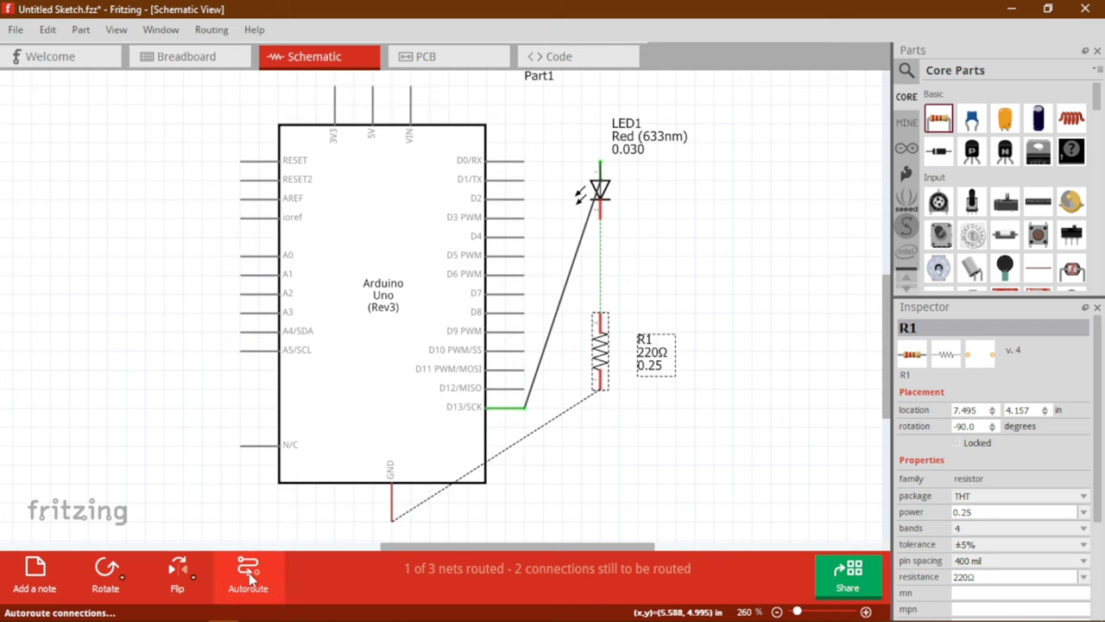
# Autoroute the remaining schematic connections, then run the autorouter again to tidy the GND wire's path.
pyautogui.hotkey('ctrl', '-')
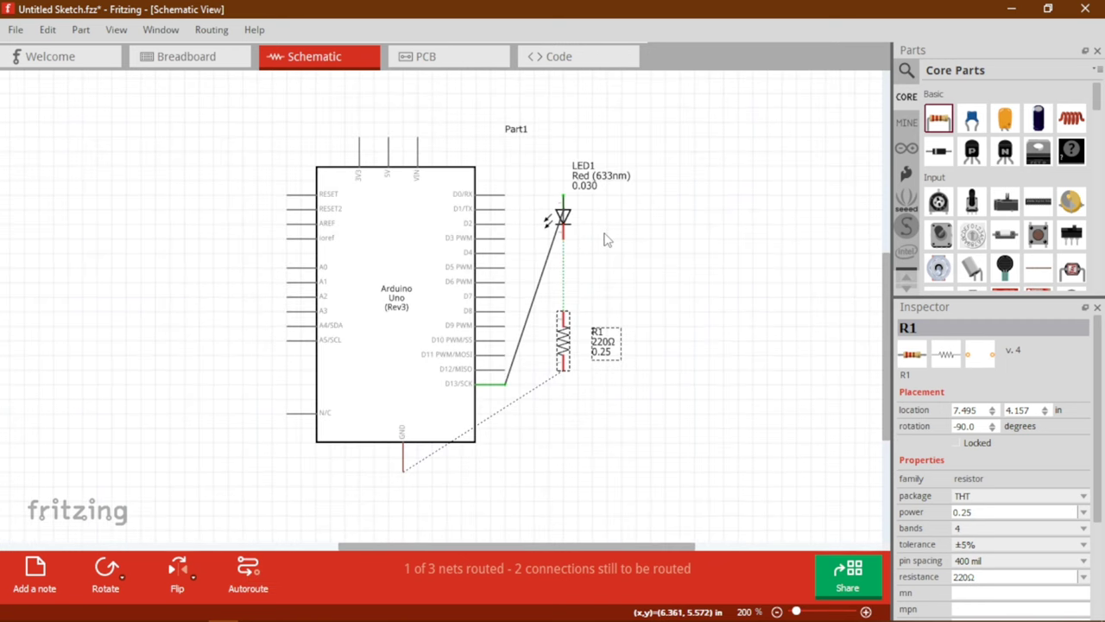
pyautogui.click(248, 570)
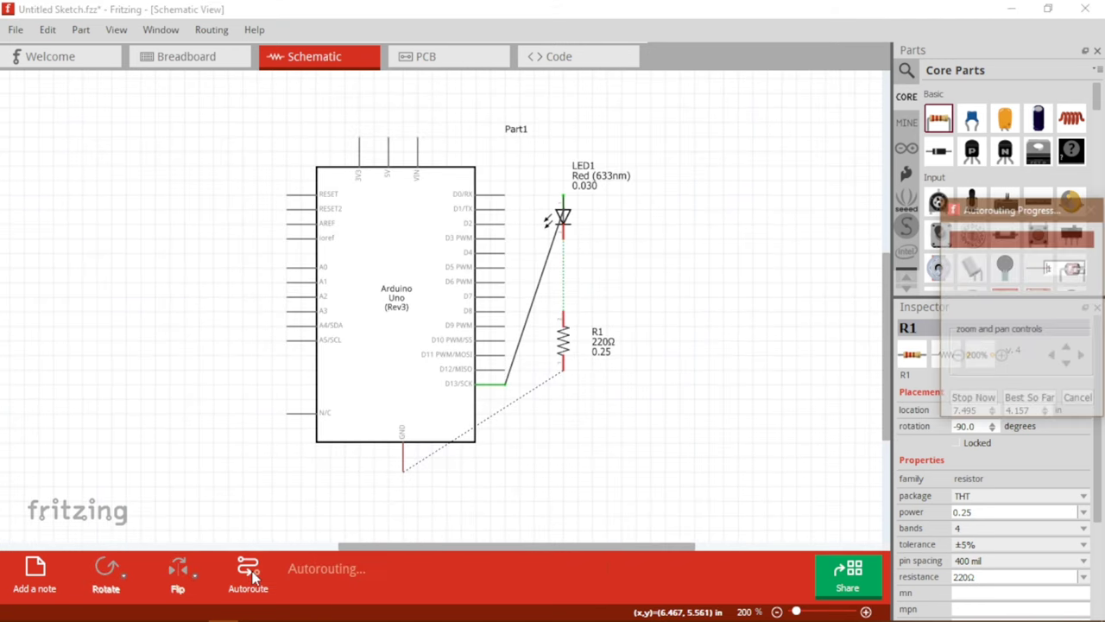
pyautogui.click(721, 351)
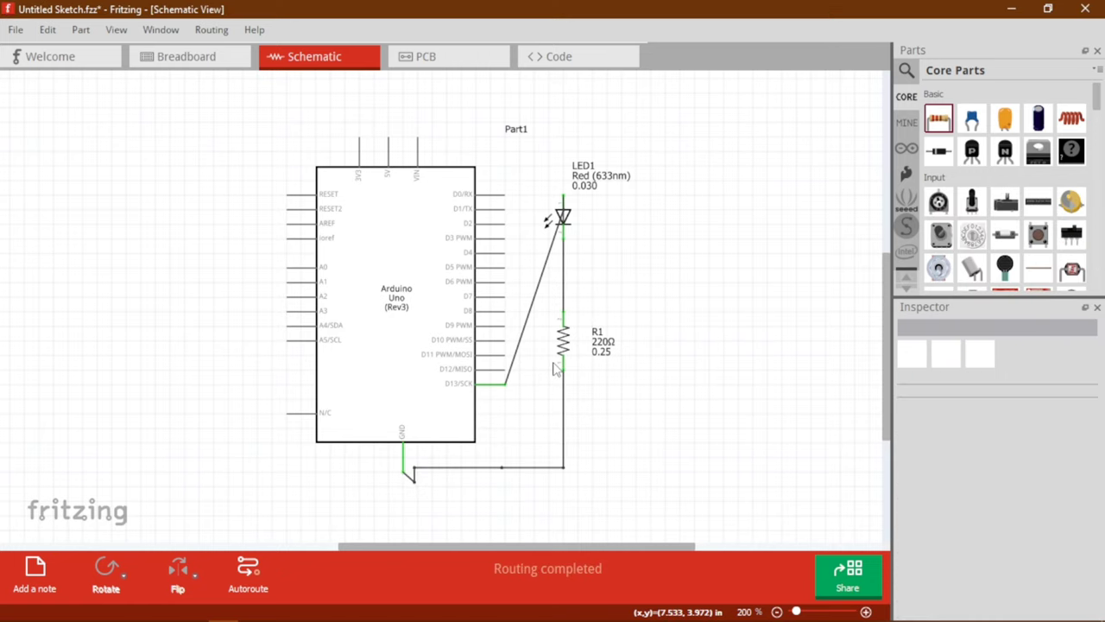
pyautogui.click(255, 570)
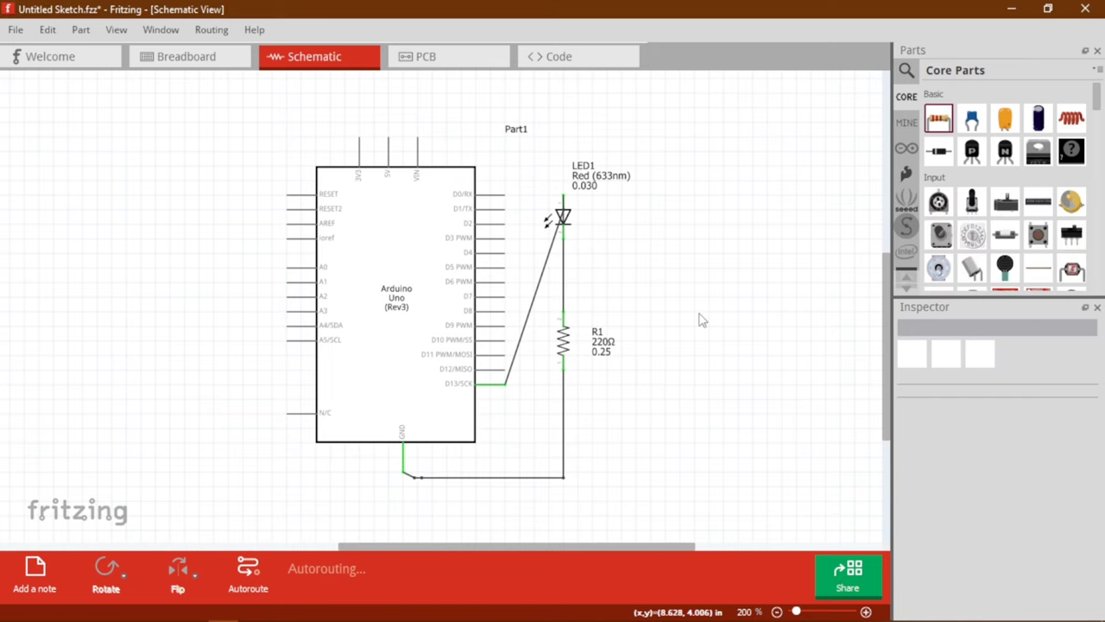
# Bend the D13/SCK-to-LED wire so its upper section runs horizontally into the LED's upper terminal.
pyautogui.keyDown('ctrl'); pyautogui.scroll(5, 701, 321); pyautogui.keyUp('ctrl')
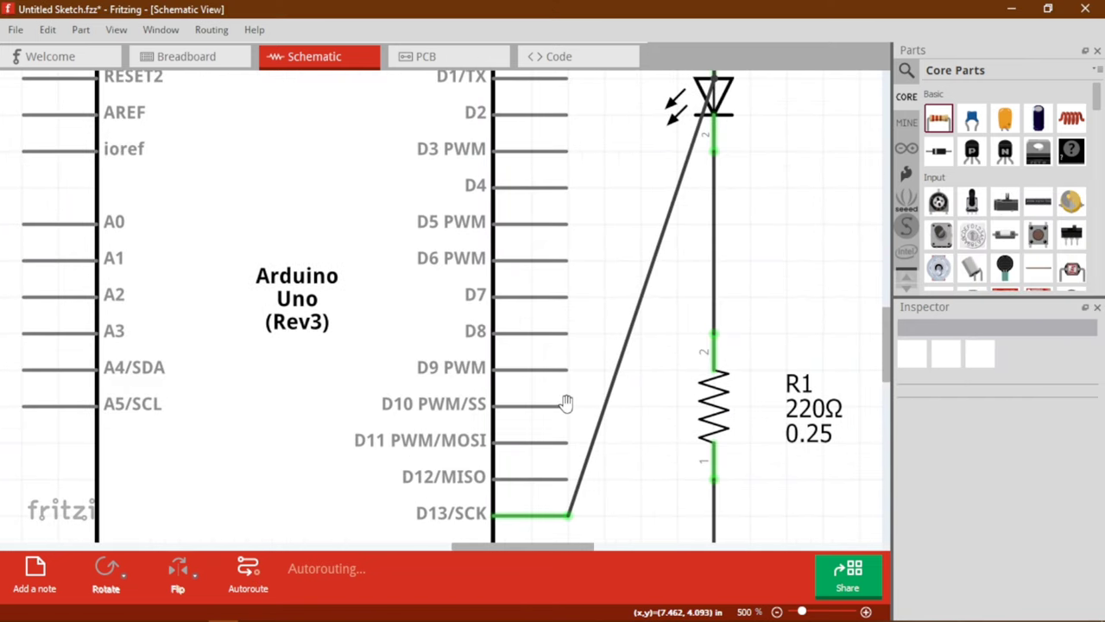
pyautogui.scroll(2, 591, 300)
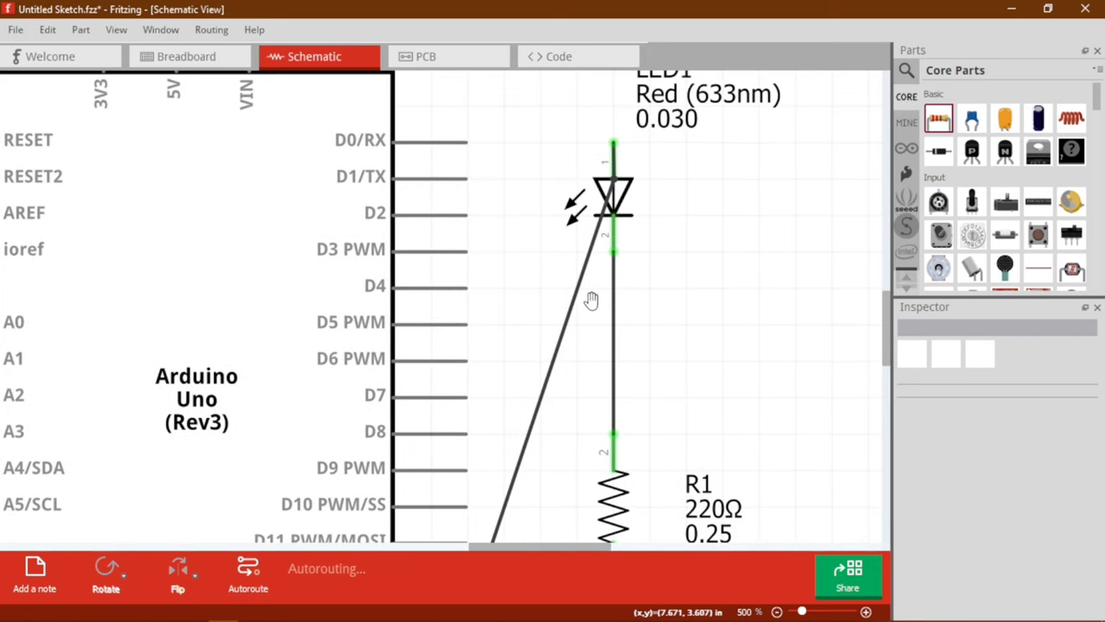
pyautogui.click(575, 299)
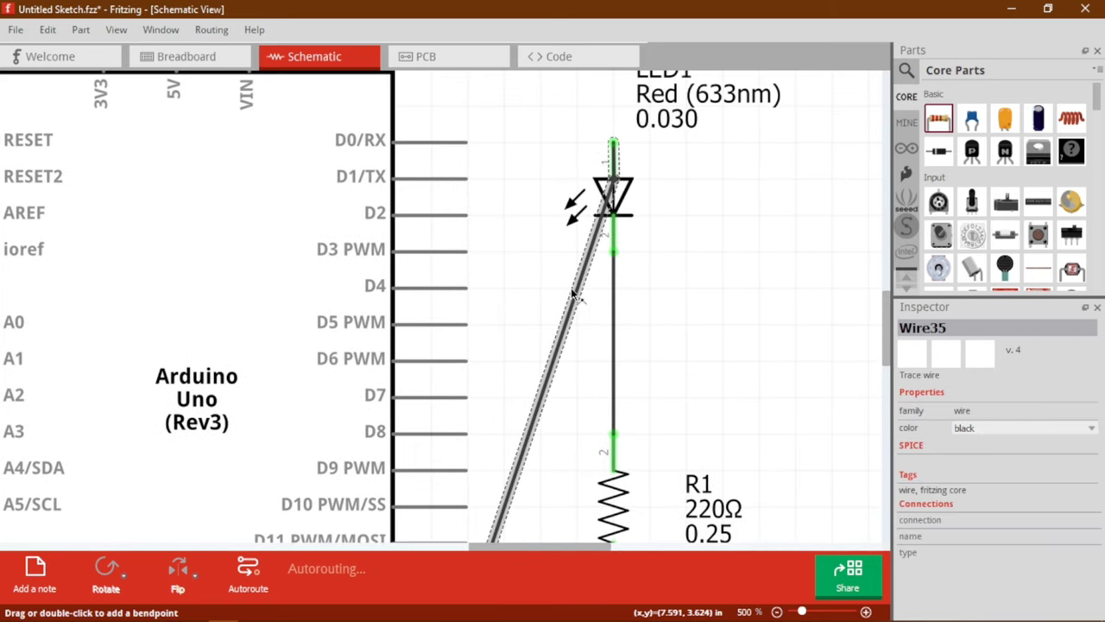
pyautogui.moveTo(575, 296); pyautogui.dragTo(542, 143)
pyautogui.moveTo(619, 157); pyautogui.dragTo(614, 145)
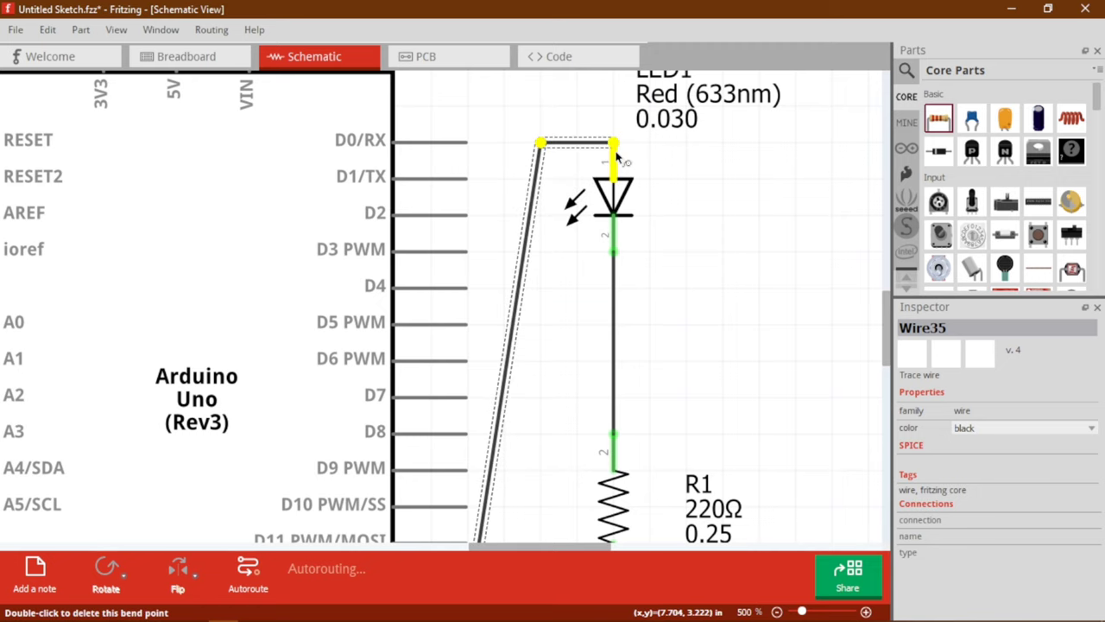
# Add a lower bendpoint to the D13/SCK wire and place it level with the pin, forming a right-angled path.
pyautogui.scroll(-4, 514, 194)
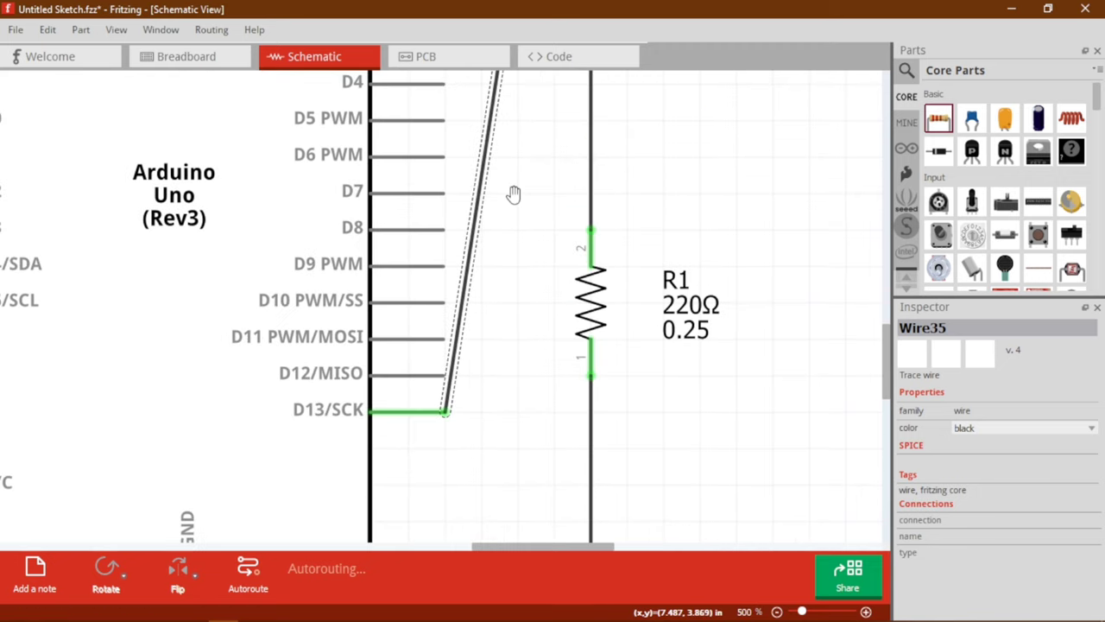
pyautogui.doubleClick(459, 319)
pyautogui.scroll(-1, 481, 308)
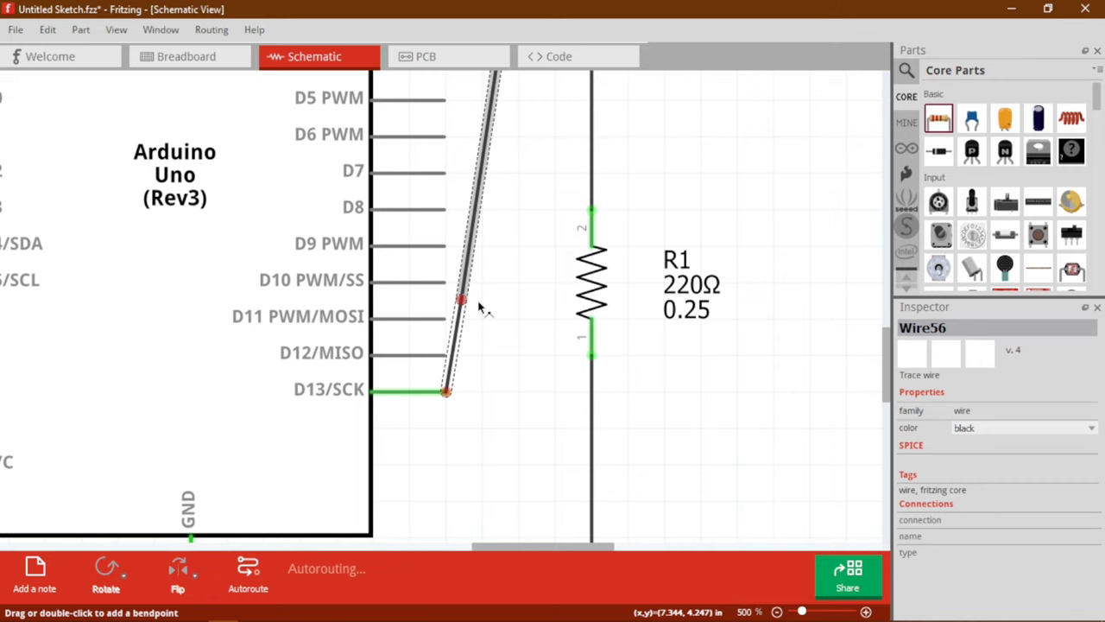
pyautogui.moveTo(461, 301); pyautogui.dragTo(518, 393)
pyautogui.keyDown('ctrl'); pyautogui.scroll(-1, 555, 414); pyautogui.keyUp('ctrl')
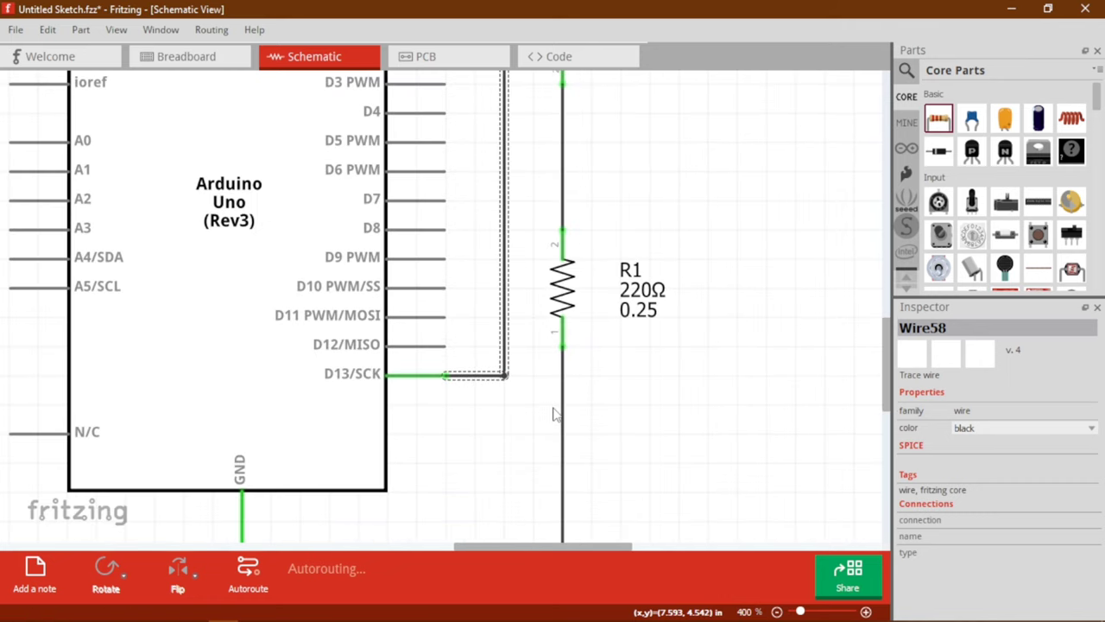
pyautogui.keyDown('ctrl'); pyautogui.scroll(-2, 556, 414); pyautogui.keyUp('ctrl')
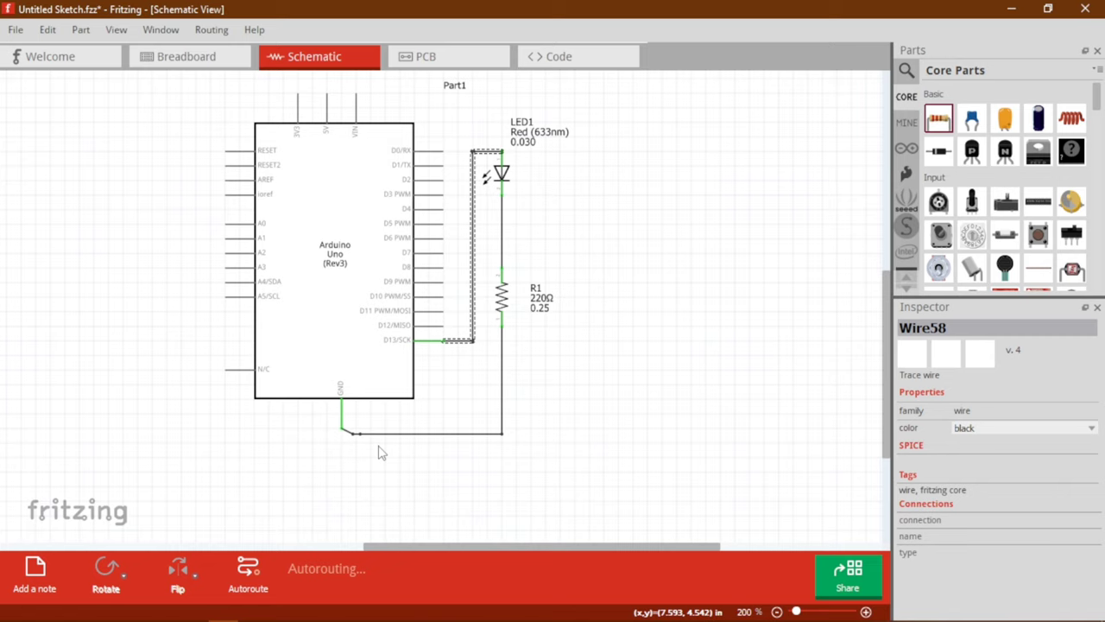
pyautogui.click(534, 439)
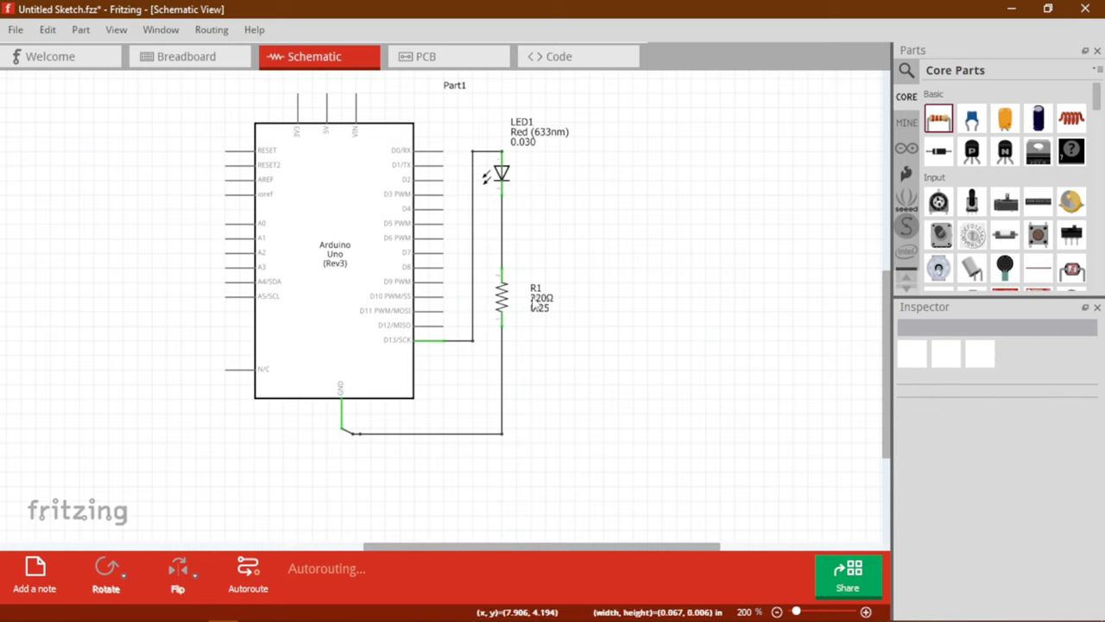
# Move the resistor's label closer to its schematic symbol, keeping the label text R1.
pyautogui.click(544, 308)
pyautogui.doubleClick(544, 307)
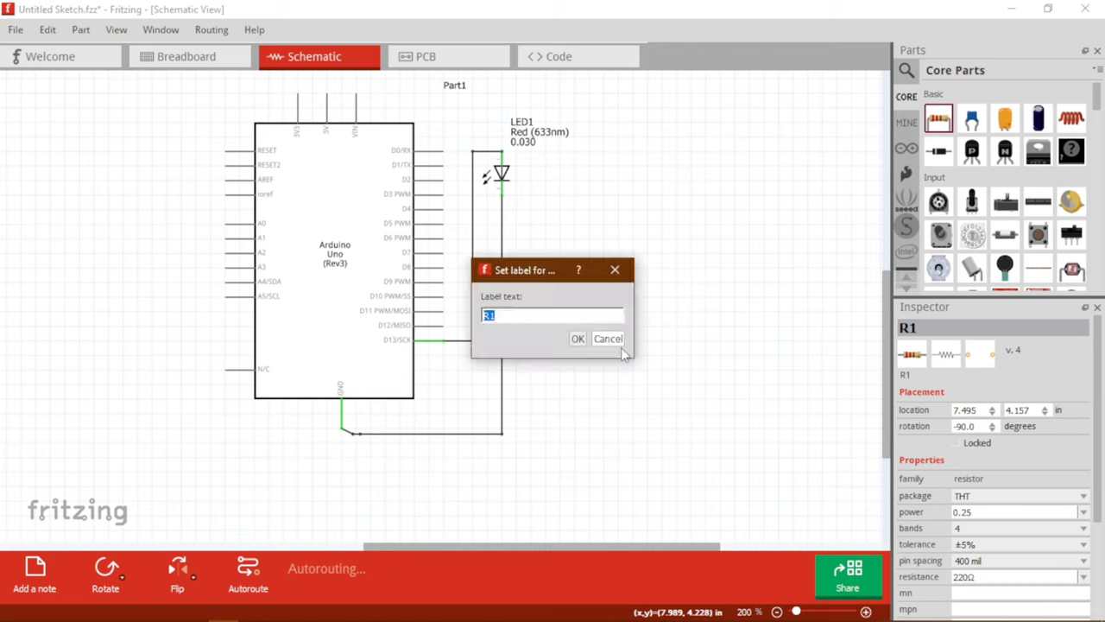
pyautogui.click(618, 343)
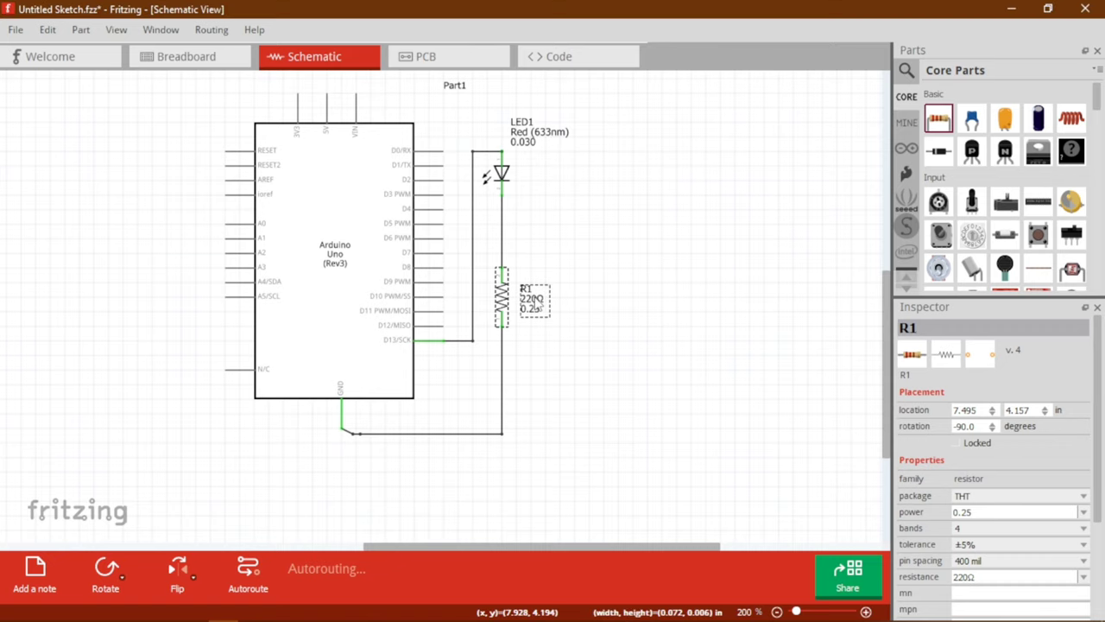
pyautogui.moveTo(537, 307); pyautogui.dragTo(535, 307)
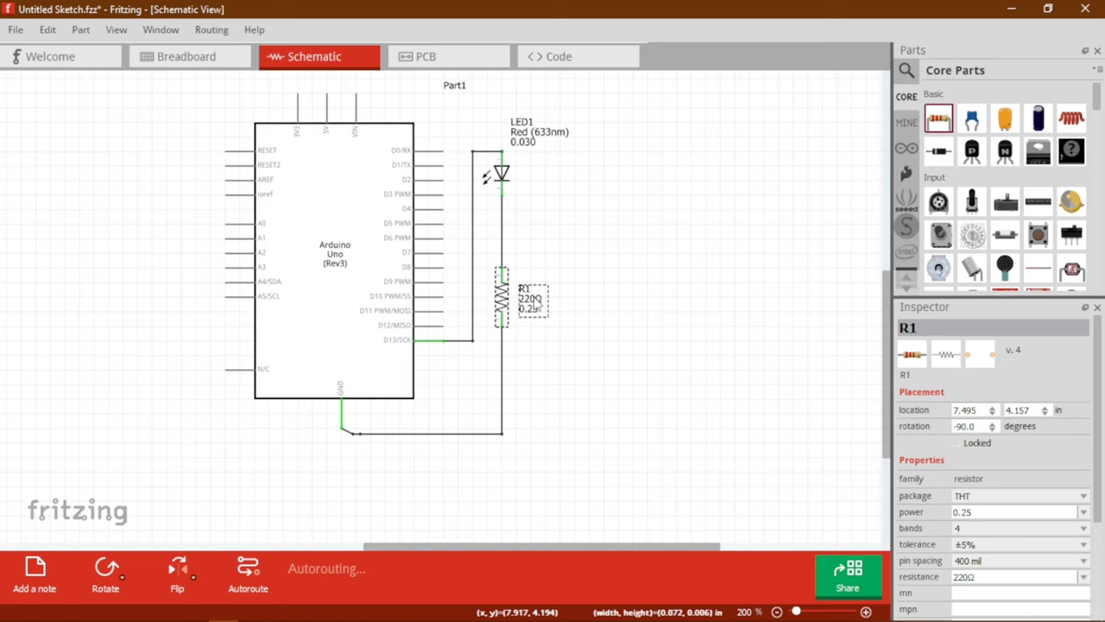
pyautogui.doubleClick(535, 306)
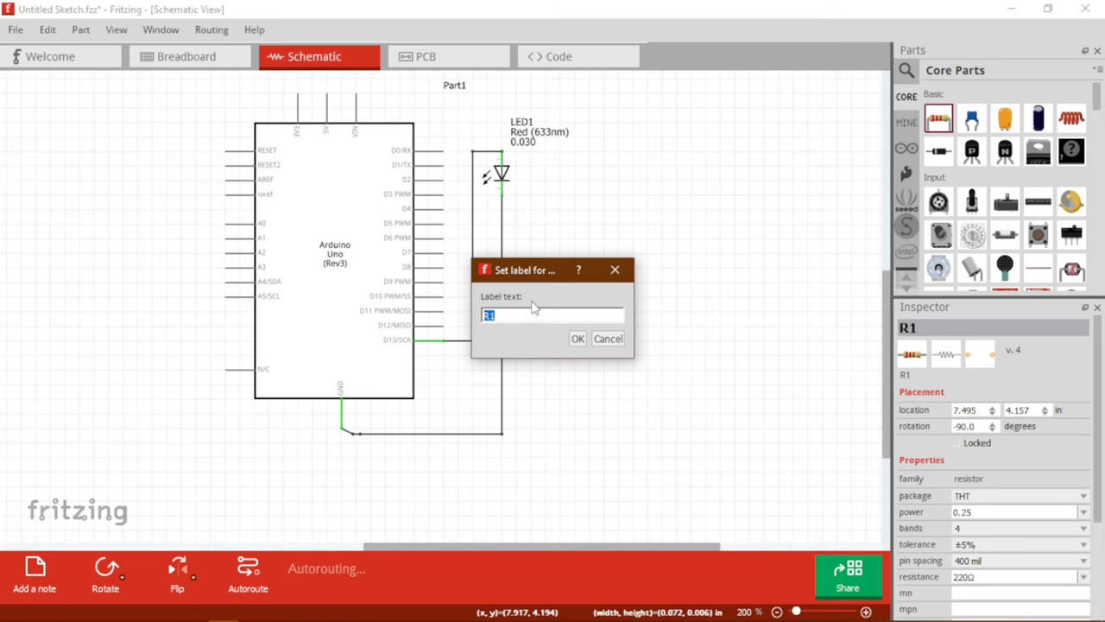
pyautogui.click(623, 340)
pyautogui.click(580, 153)
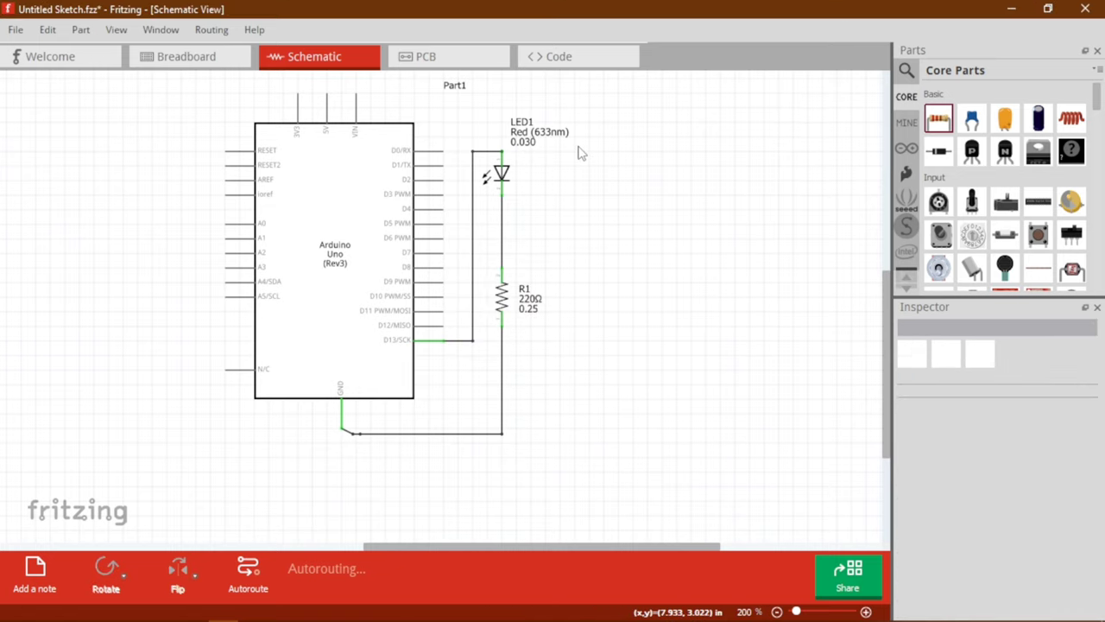
# Move the Arduino's Part1 label inward so it sits just above the board symbol's upper-right corner.
pyautogui.click(452, 89)
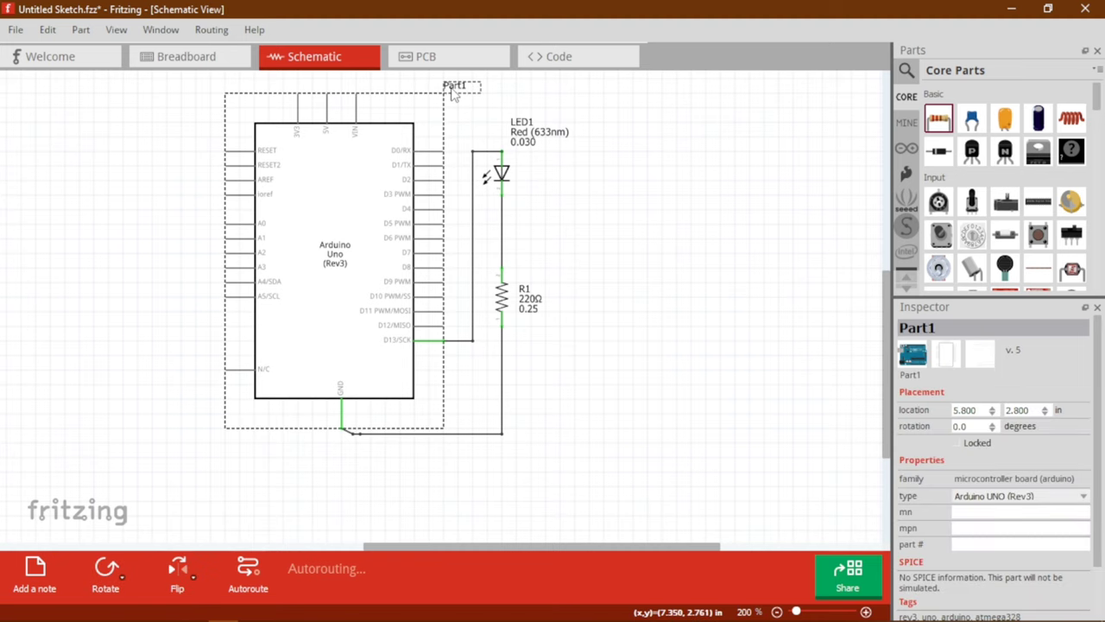
pyautogui.moveTo(453, 93); pyautogui.dragTo(415, 106)
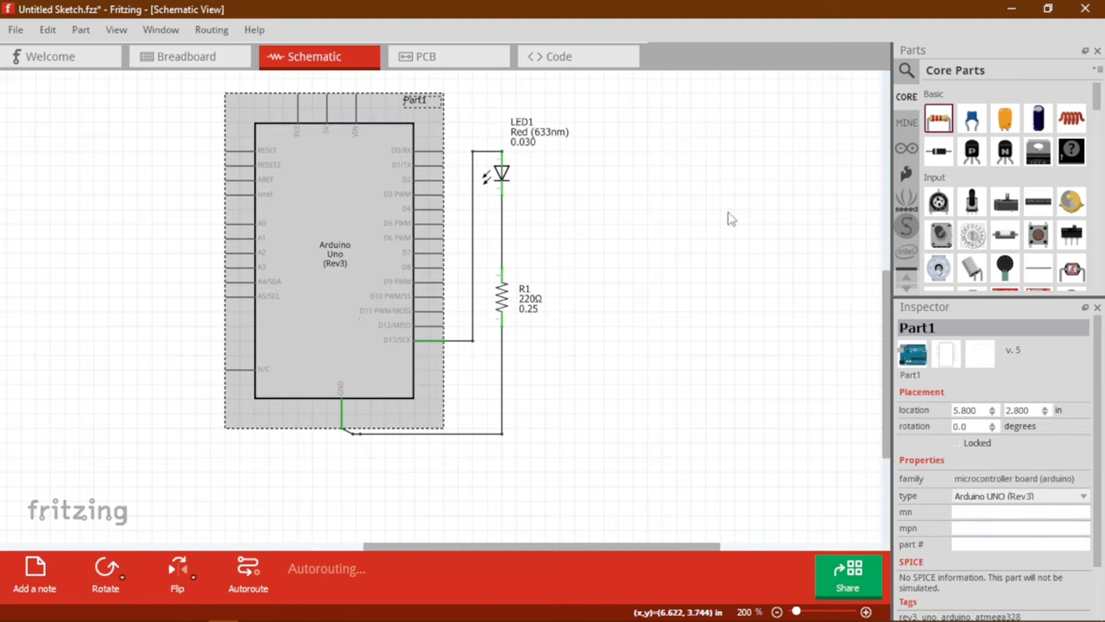
pyautogui.click(657, 313)
pyautogui.keyDown('ctrl'); pyautogui.scroll(1, 657, 314); pyautogui.keyUp('ctrl')
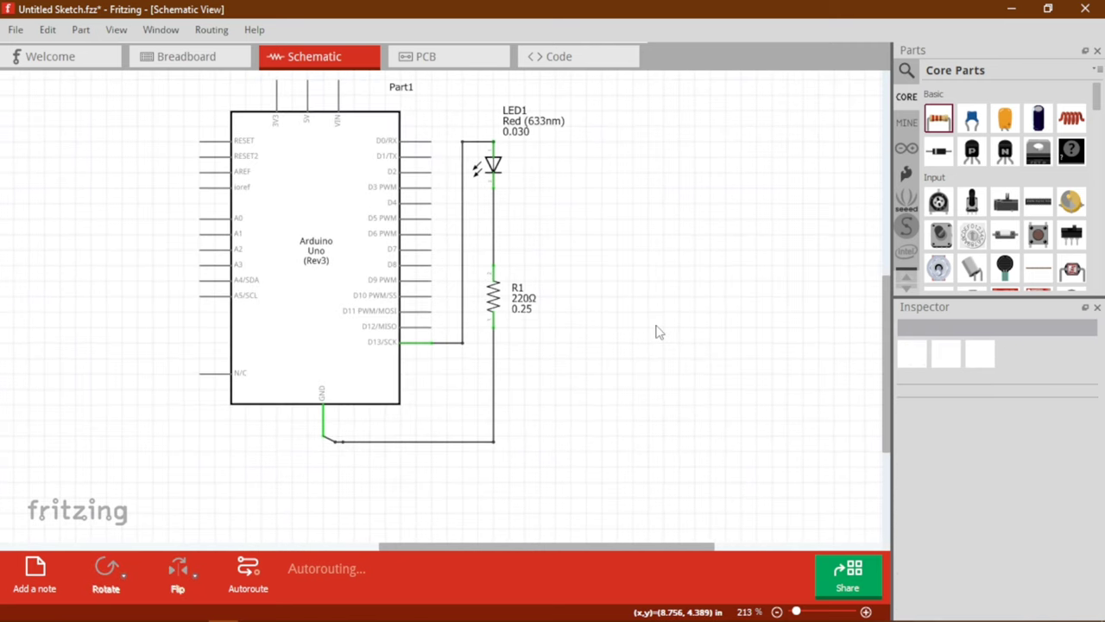
pyautogui.keyDown('ctrl'); pyautogui.scroll(2, 656, 328); pyautogui.keyUp('ctrl')
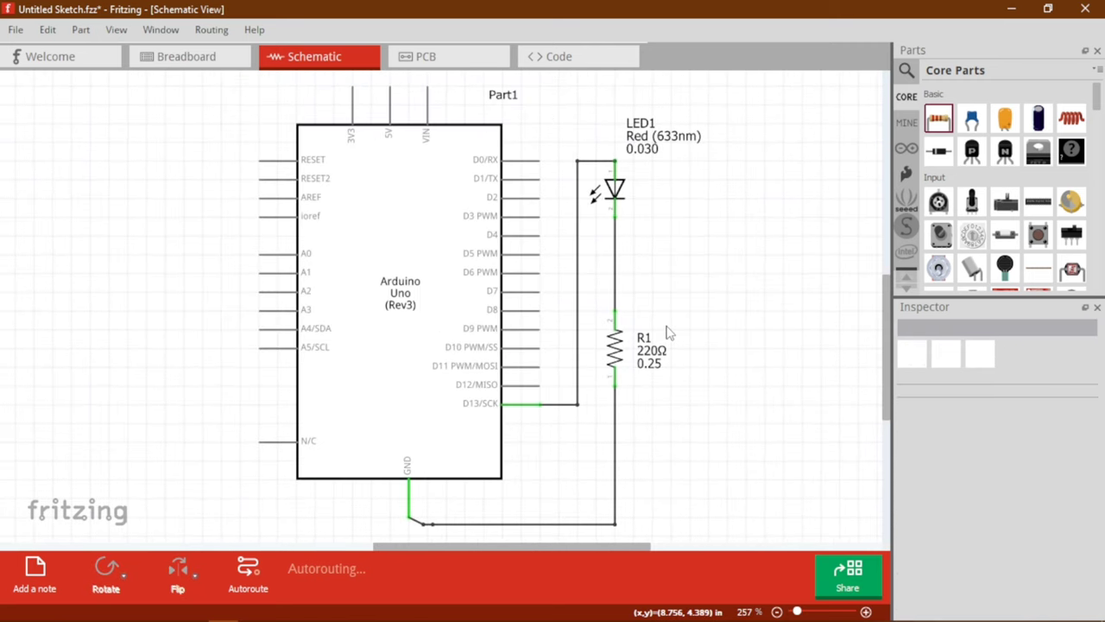
# In the PCB view, place the Arduino Uno footprint on the board at 1.157 in, 0.200 in, keeping its Part1 label.
pyautogui.click(441, 59)
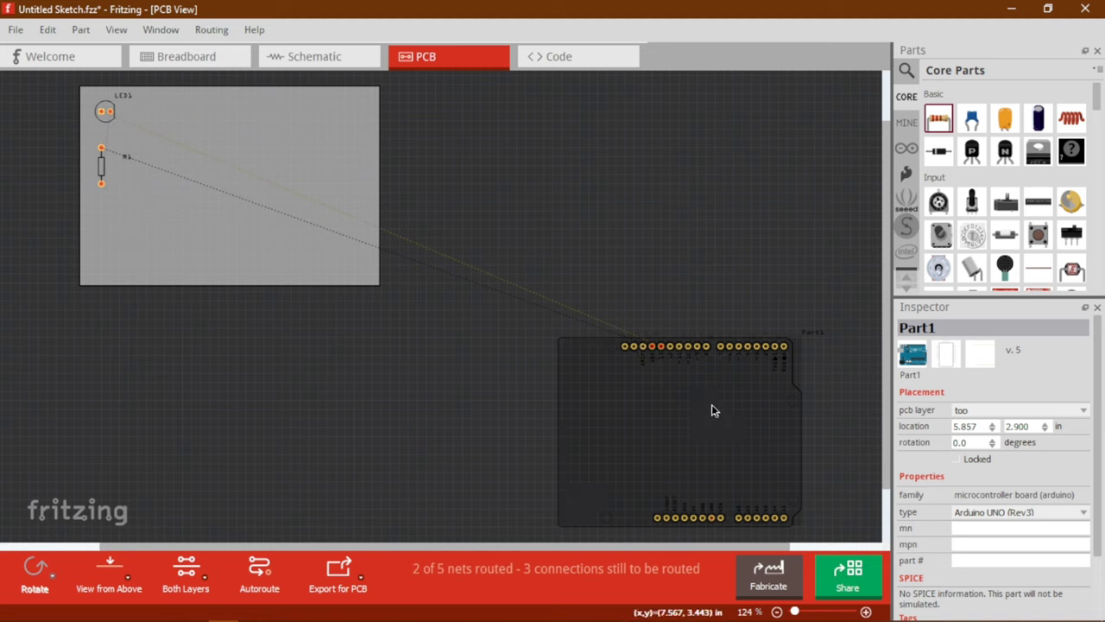
pyautogui.moveTo(712, 406); pyautogui.dragTo(291, 163)
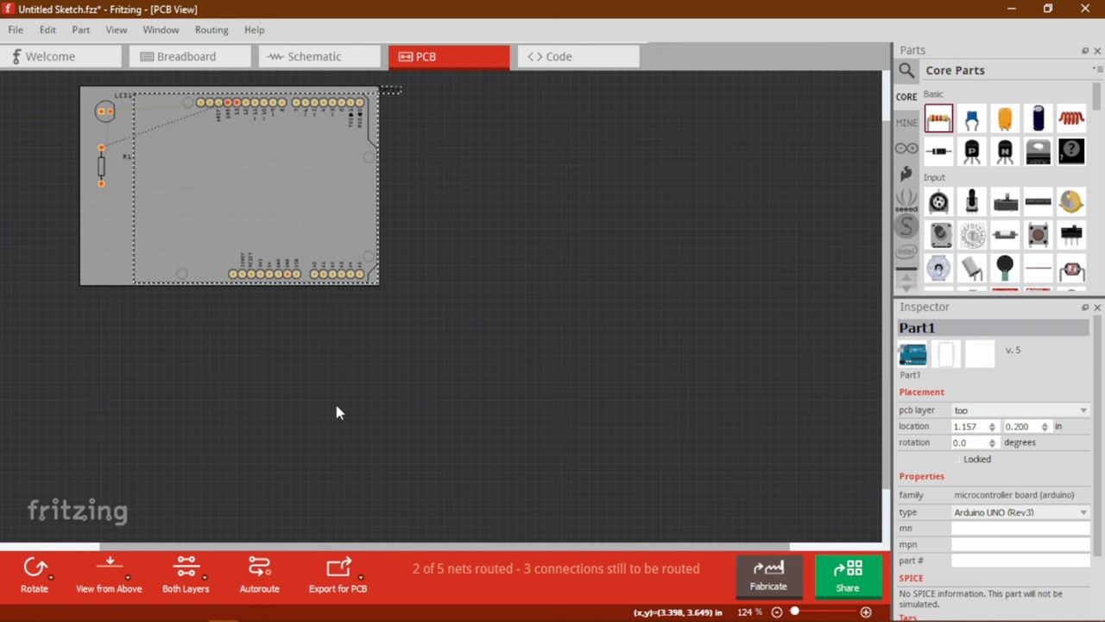
pyautogui.hotkey('ctrl', '0')
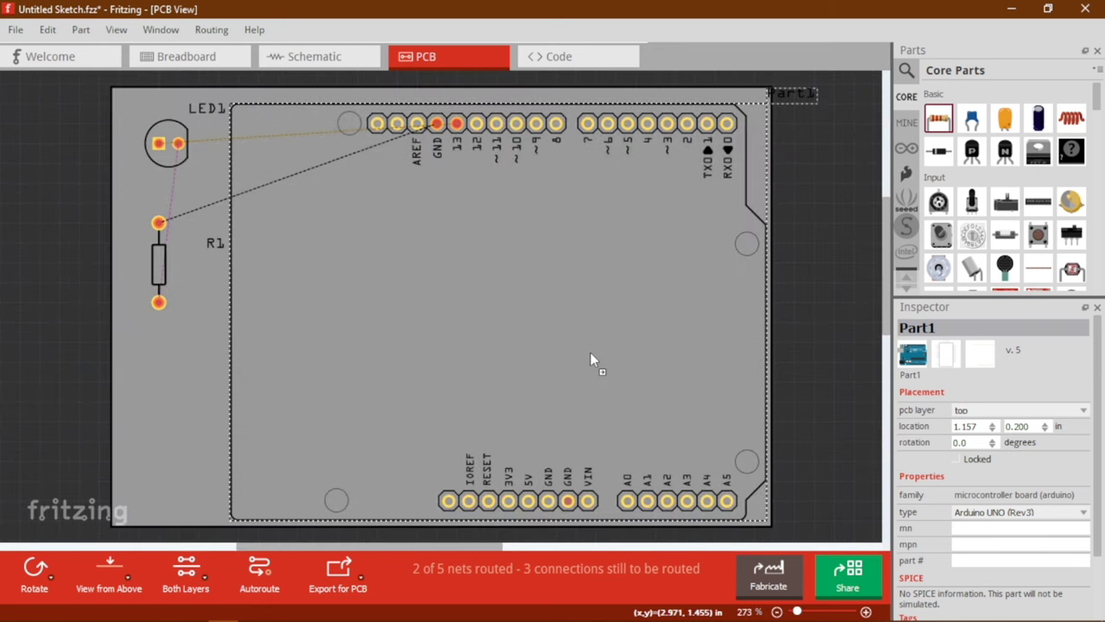
pyautogui.doubleClick(797, 99)
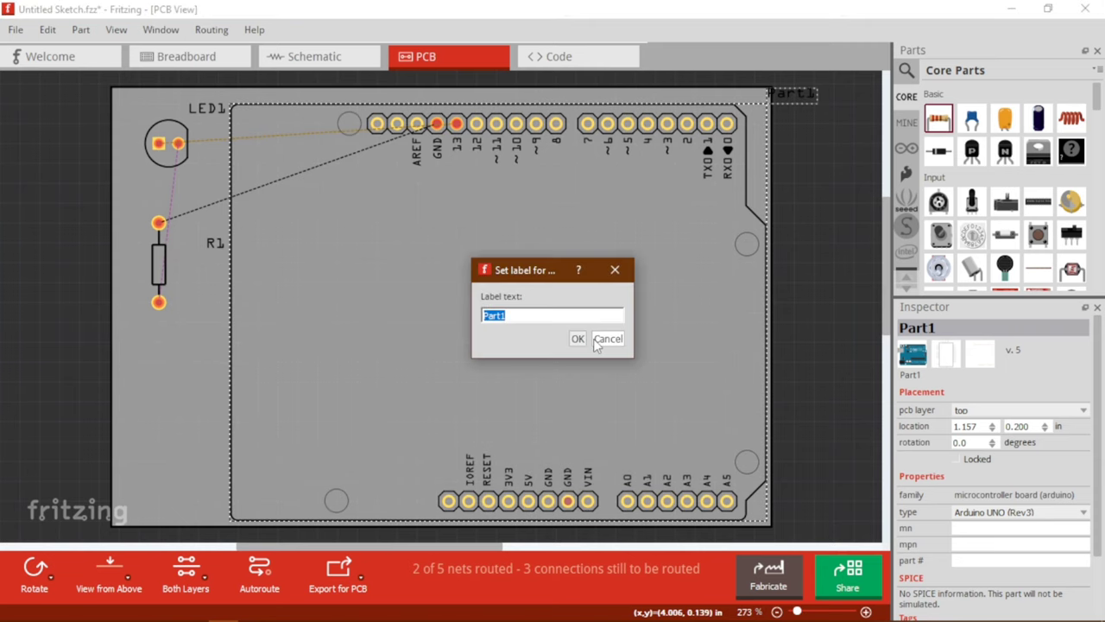
pyautogui.click(597, 341)
# Move the PCB resistor down, rotate it to -90 degrees, and align it vertically beneath the LED's right-hand pad.
pyautogui.click(180, 148)
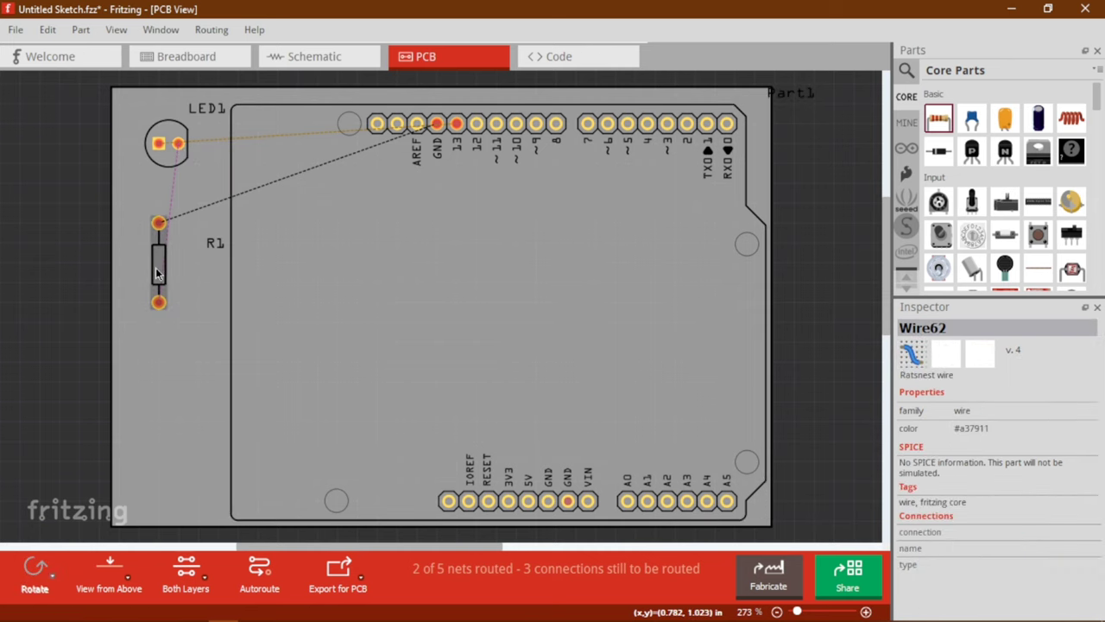
pyautogui.moveTo(158, 273); pyautogui.dragTo(159, 294)
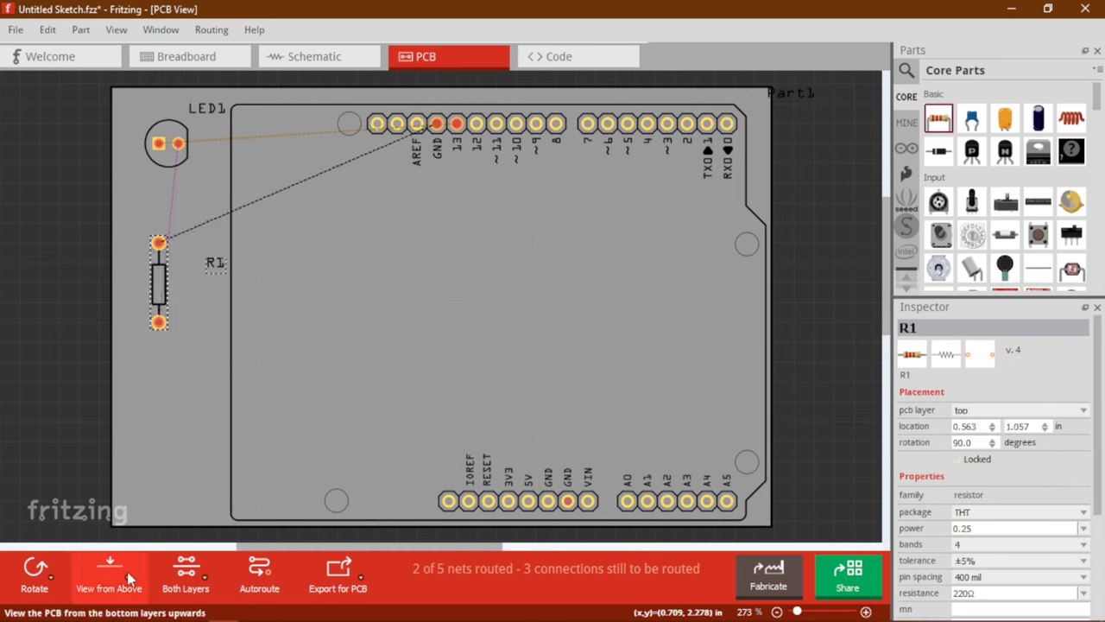
pyautogui.click(37, 572)
pyautogui.click(37, 572)
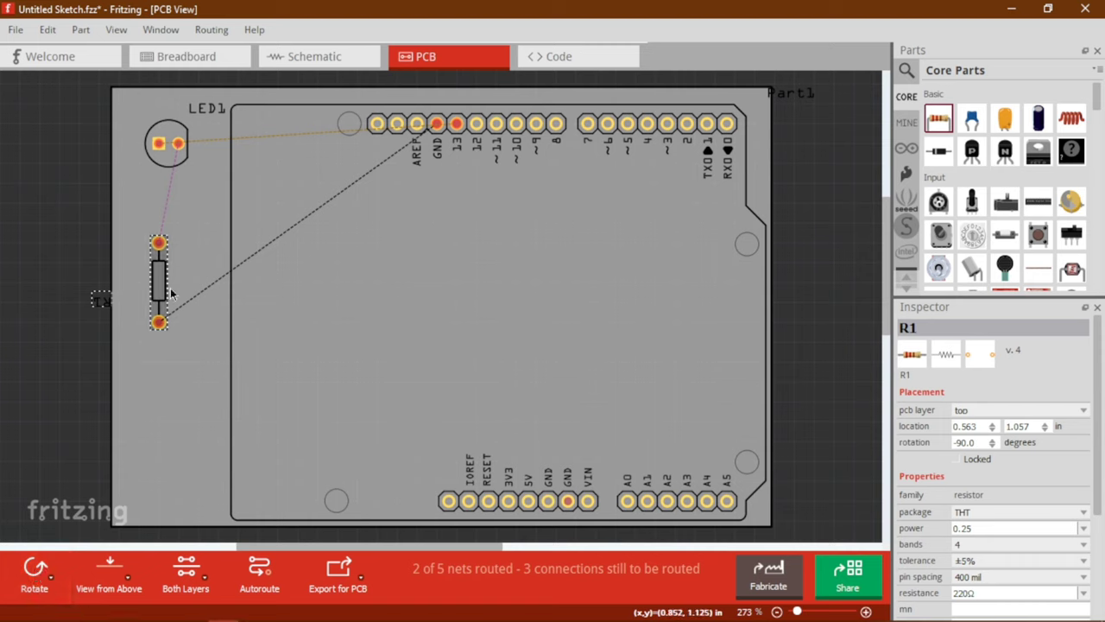
pyautogui.moveTo(171, 294); pyautogui.dragTo(178, 294)
pyautogui.click(127, 303)
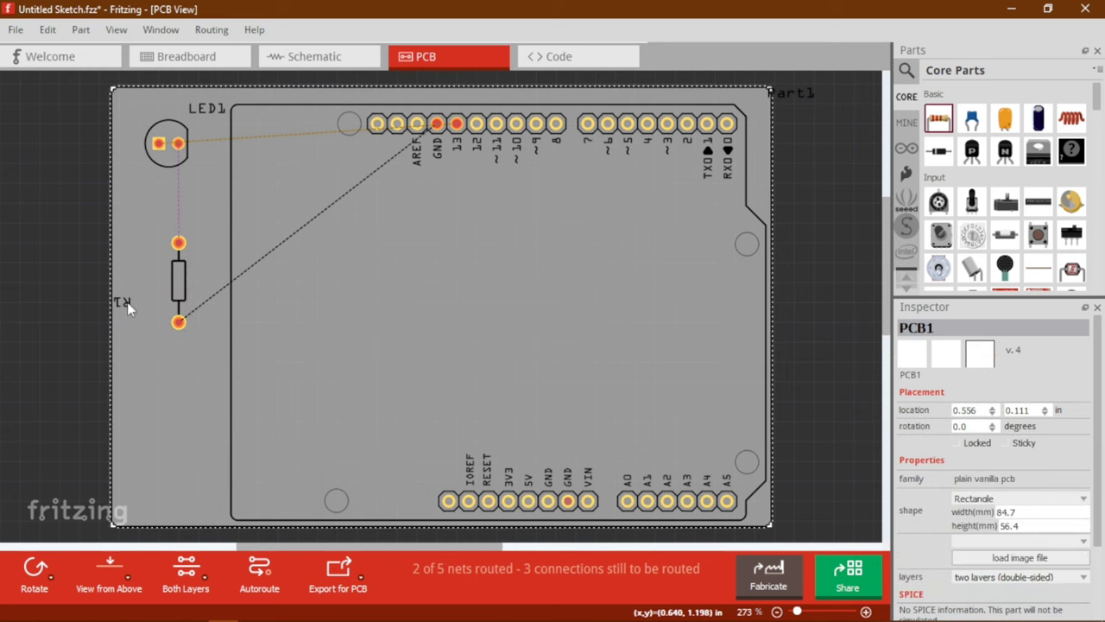
# Autoroute the PCB connections between the LED, the resistor and the Arduino Uno footprint.
pyautogui.click(257, 570)
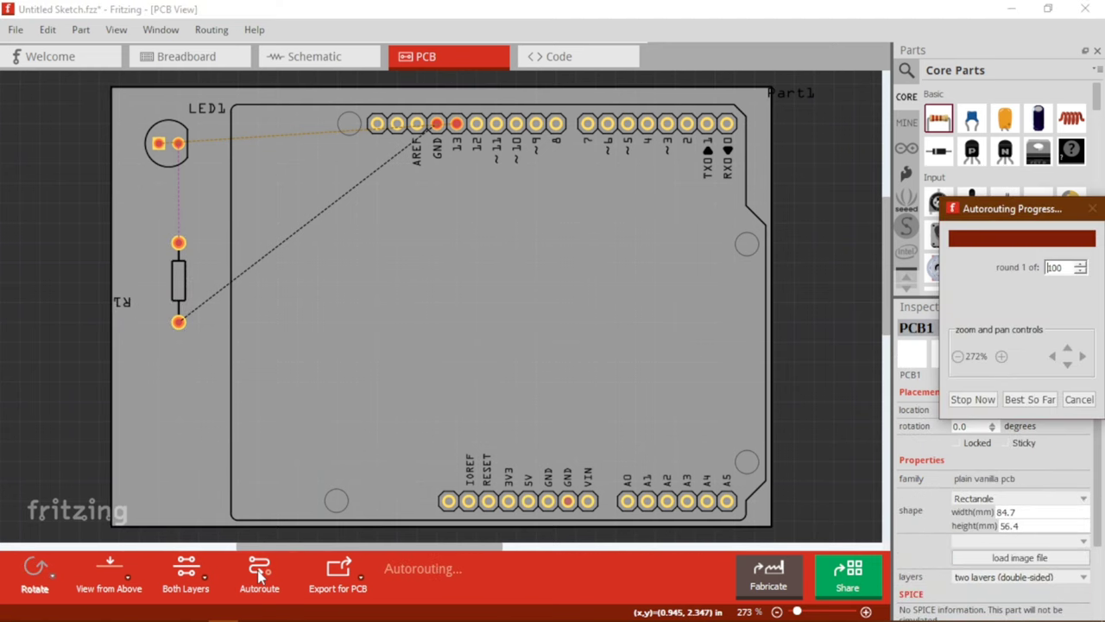
pyautogui.click(204, 147)
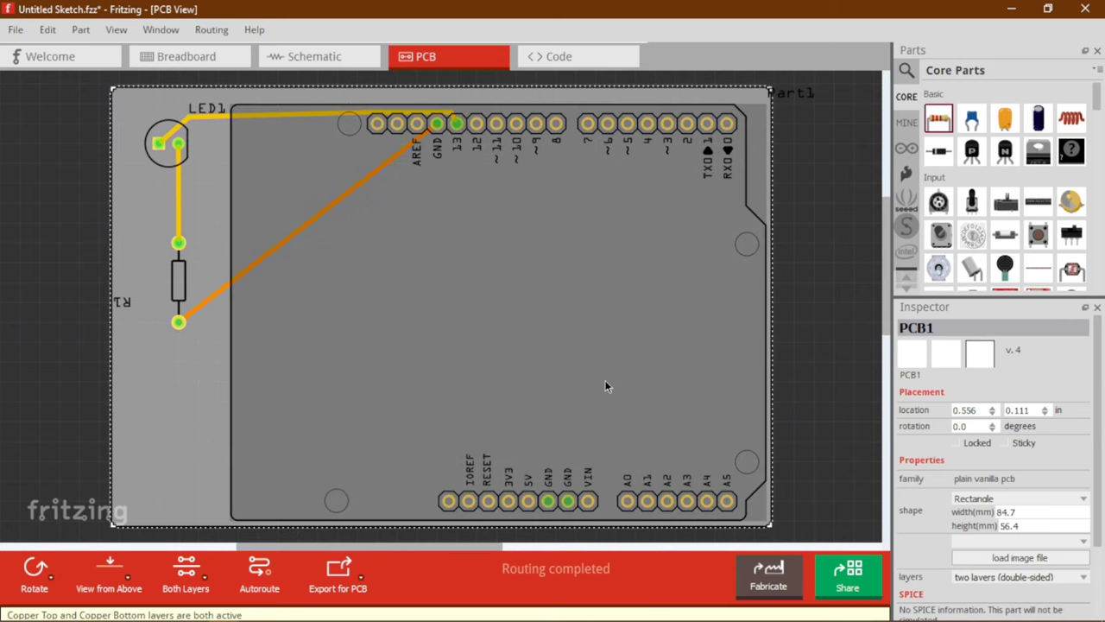
pyautogui.keyDown('ctrl'); pyautogui.scroll(-2, 605, 386); pyautogui.keyUp('ctrl')
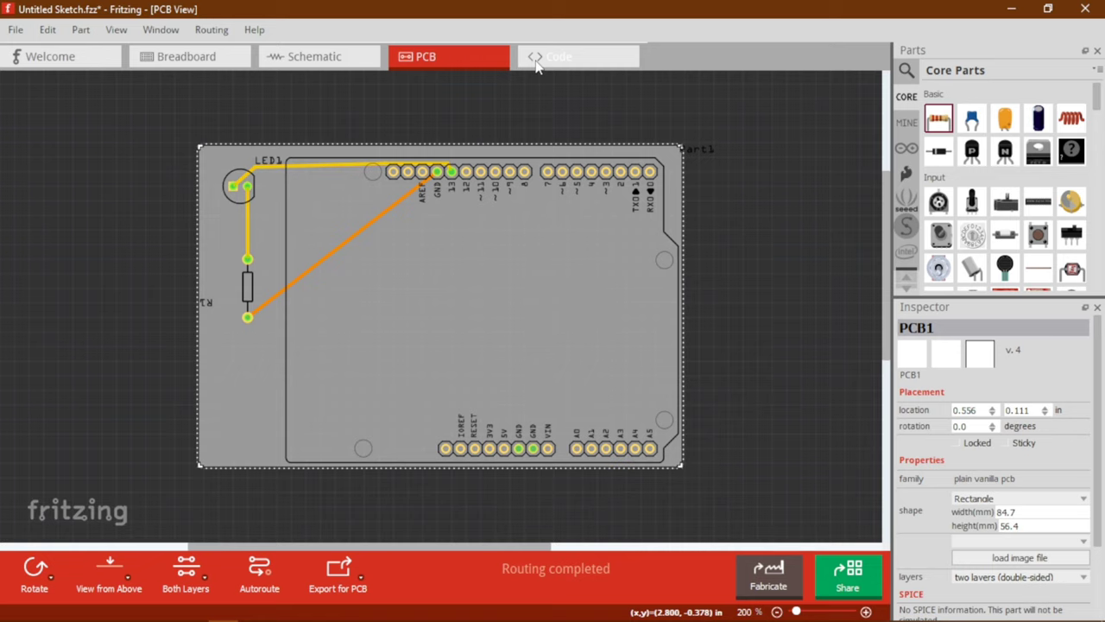
# Look over the empty code editor and compare it with the finished breadboard circuit, ending in the breadboard view.
pyautogui.click(553, 57)
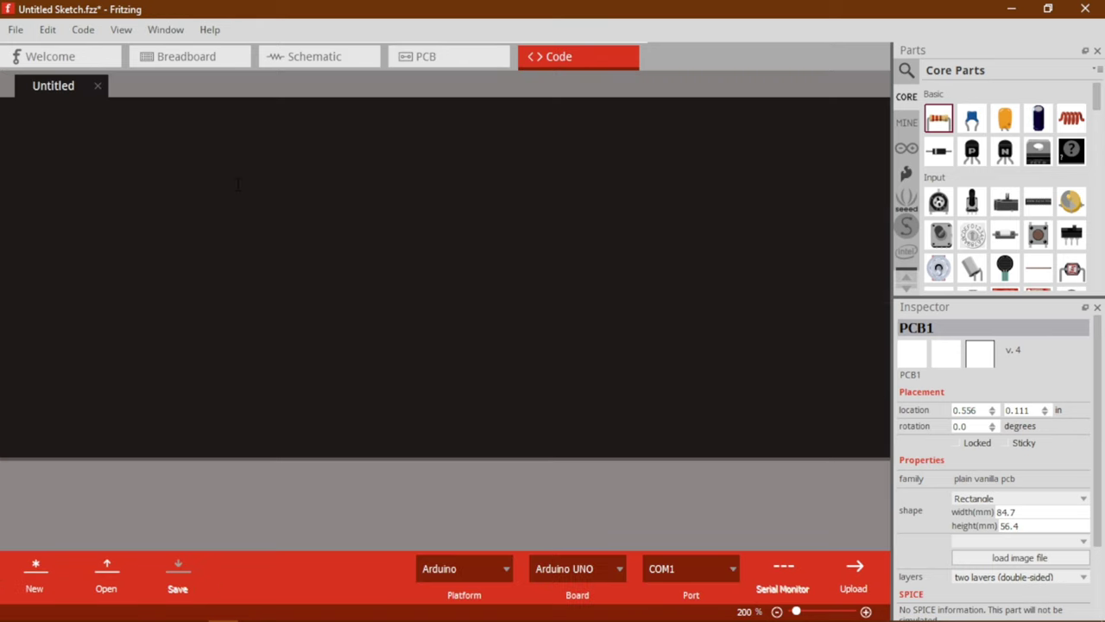
pyautogui.click(205, 59)
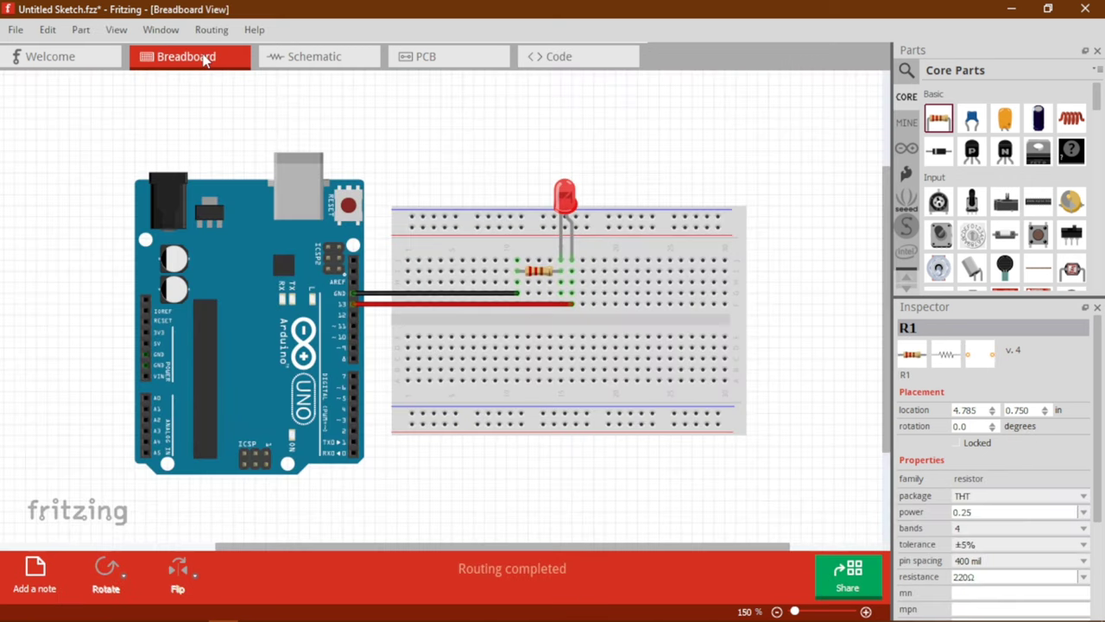
pyautogui.click(560, 57)
pyautogui.click(157, 58)
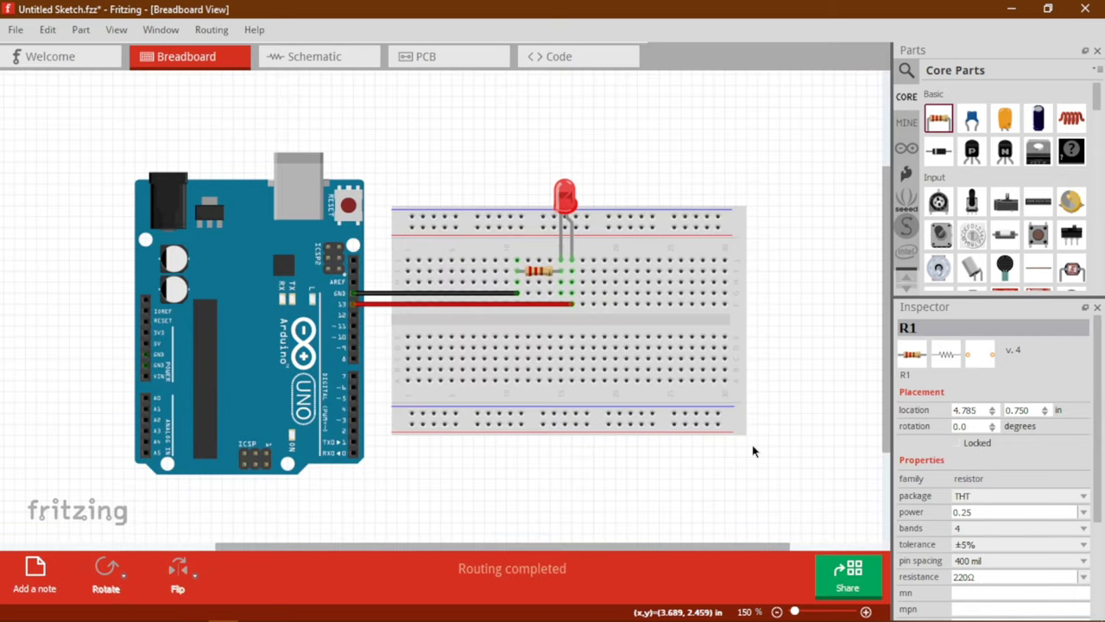
pyautogui.click(570, 57)
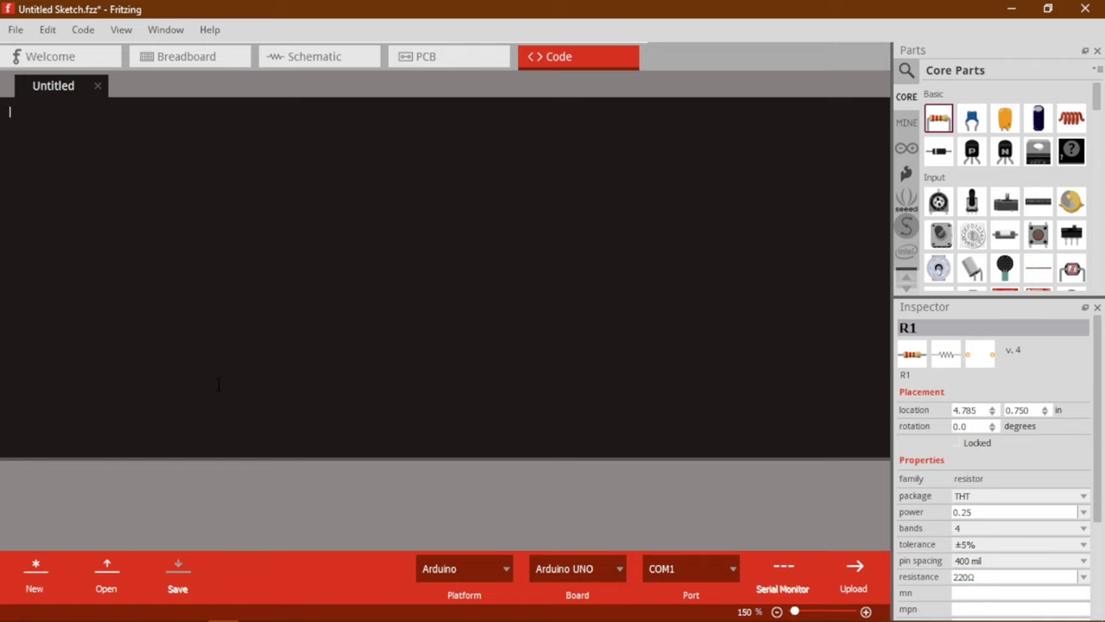
pyautogui.click(183, 60)
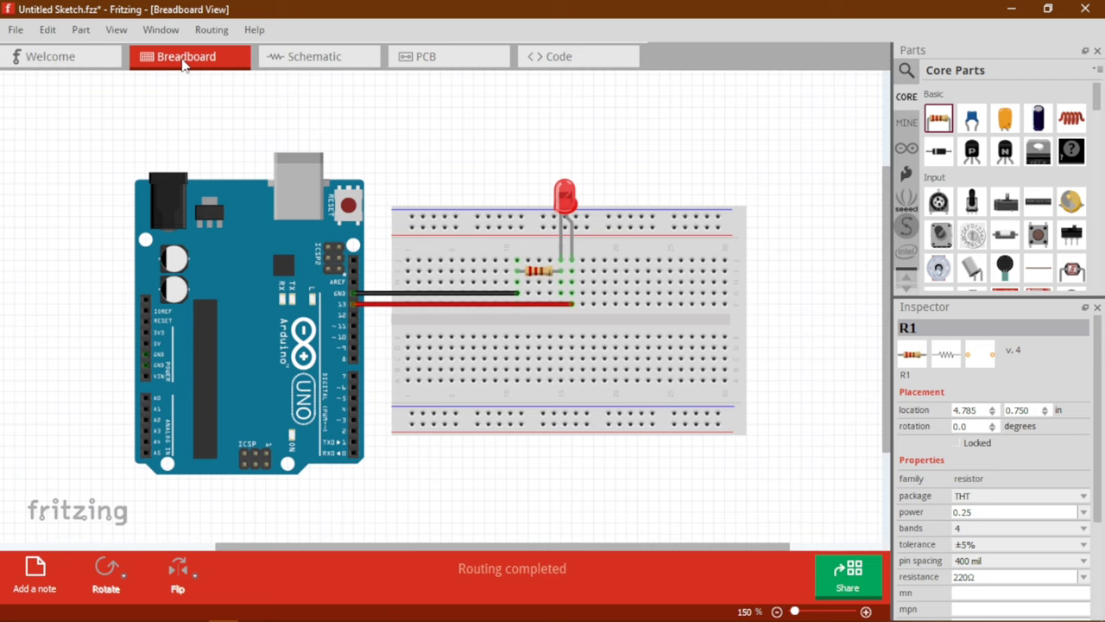